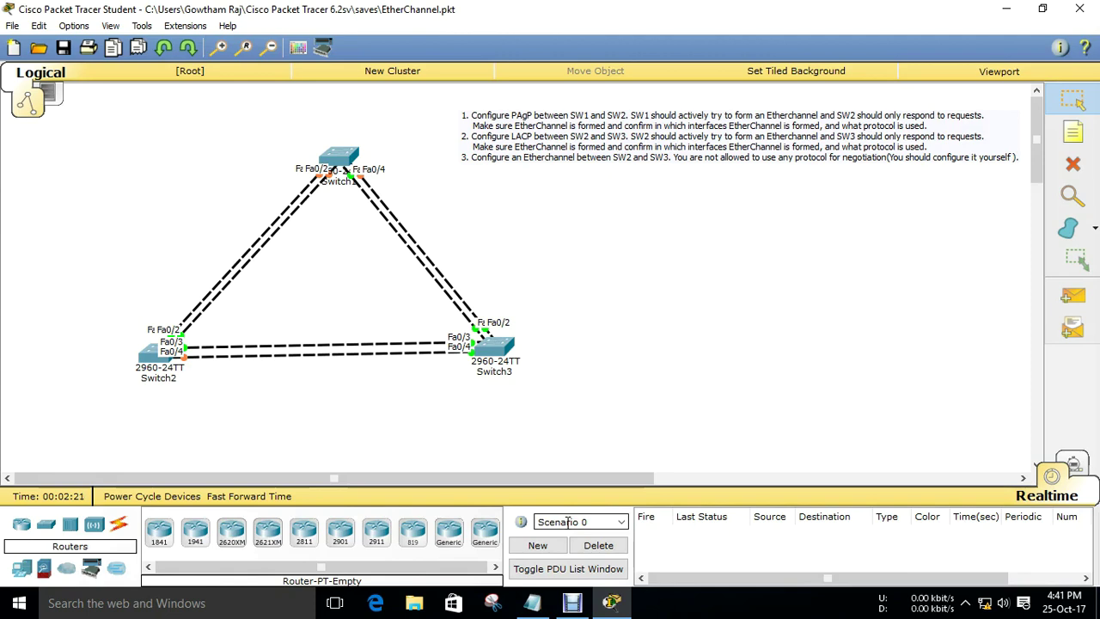
Step: Read the EtherChannel tasks for SW1, SW2 and SW3 in the Notepad notes, and return to the topology in Packet Tracer
left_click(532, 602)
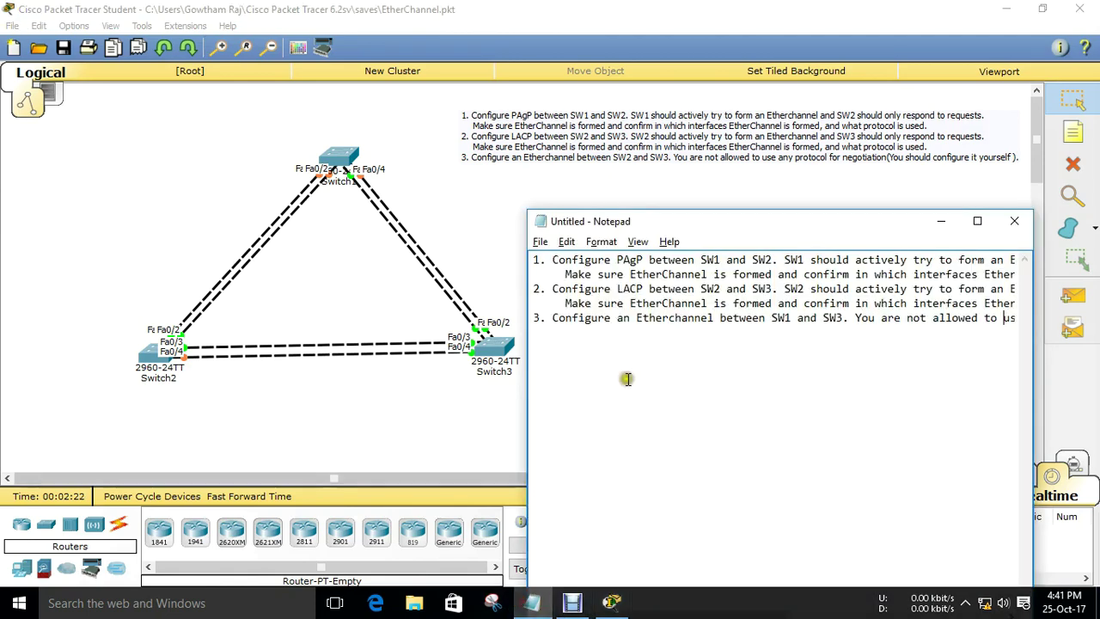
left_click(980, 222)
left_click_drag(710, 105, 8, 44)
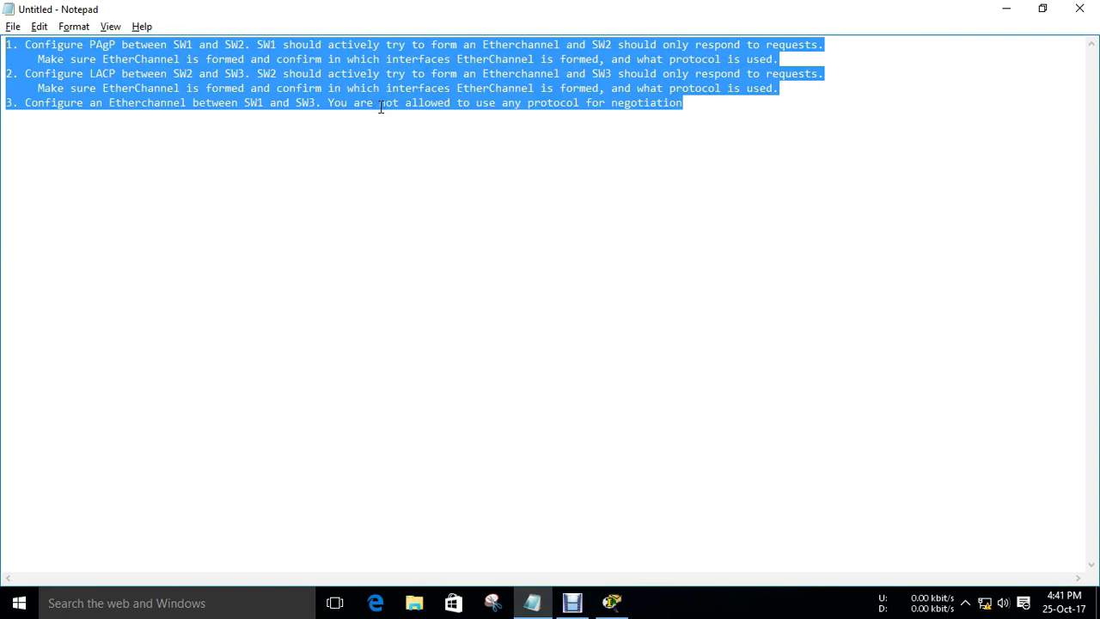
left_click(1041, 9)
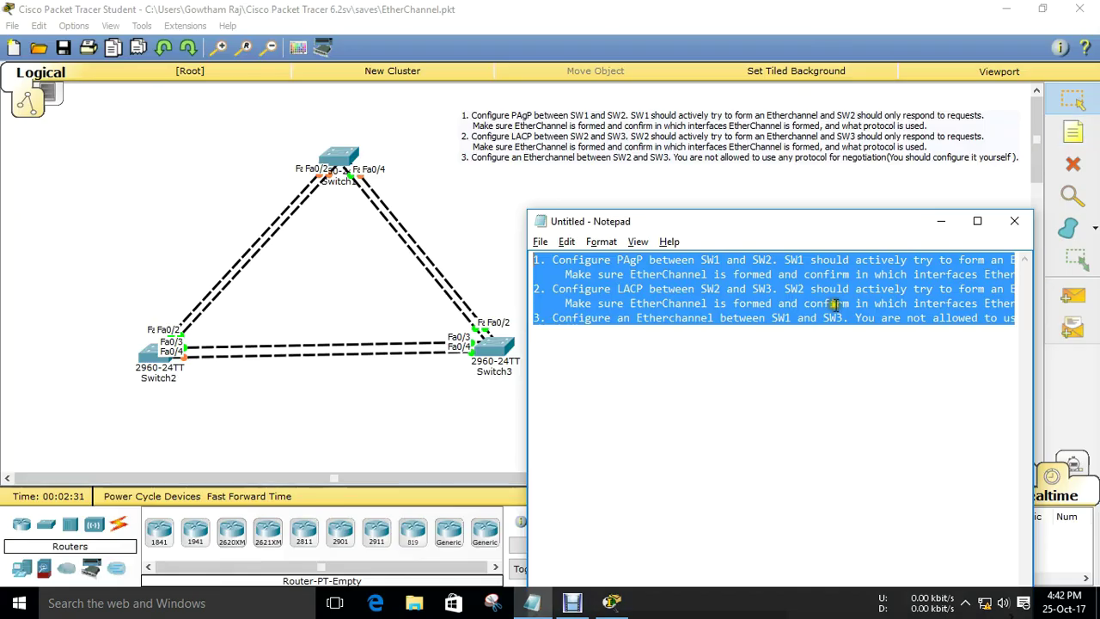
left_click(977, 221)
left_click(391, 185)
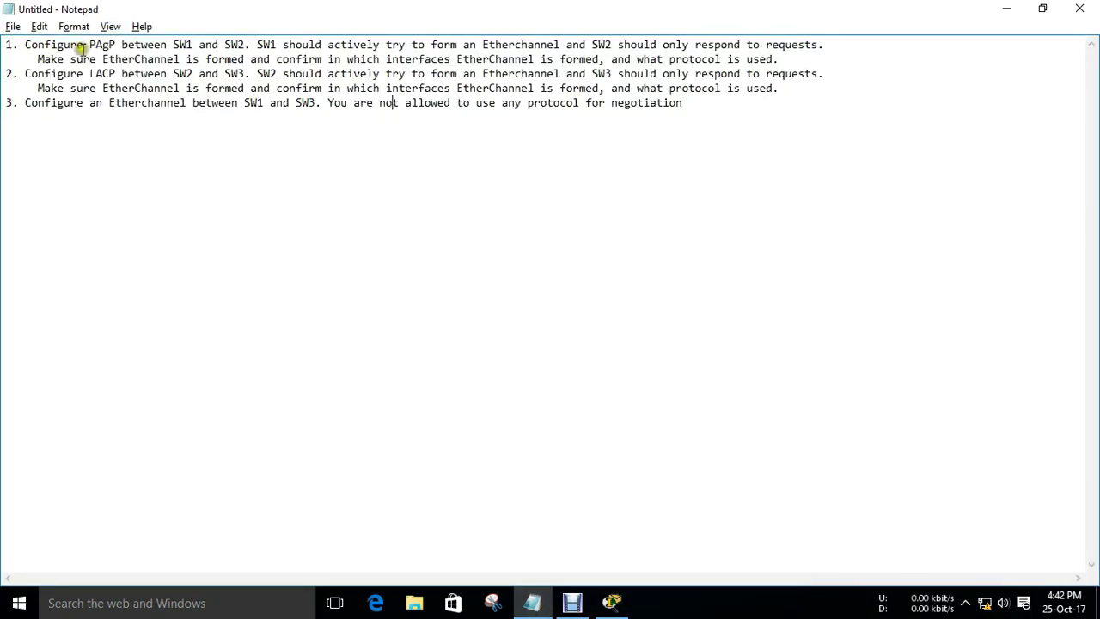
left_click_drag(92, 45, 393, 45)
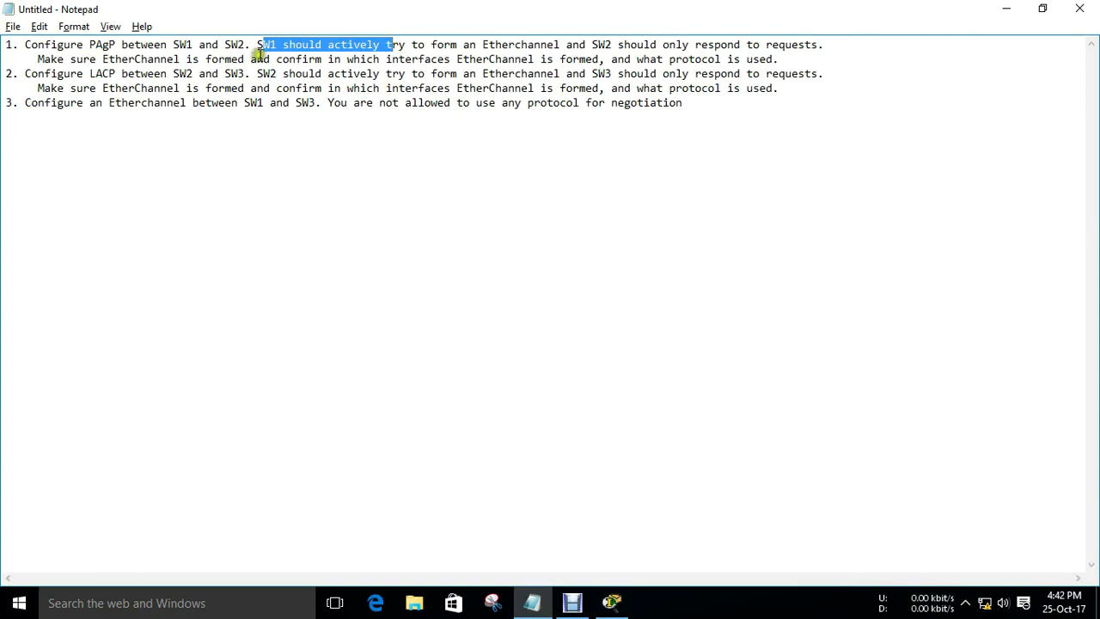
left_click_drag(205, 59, 319, 58)
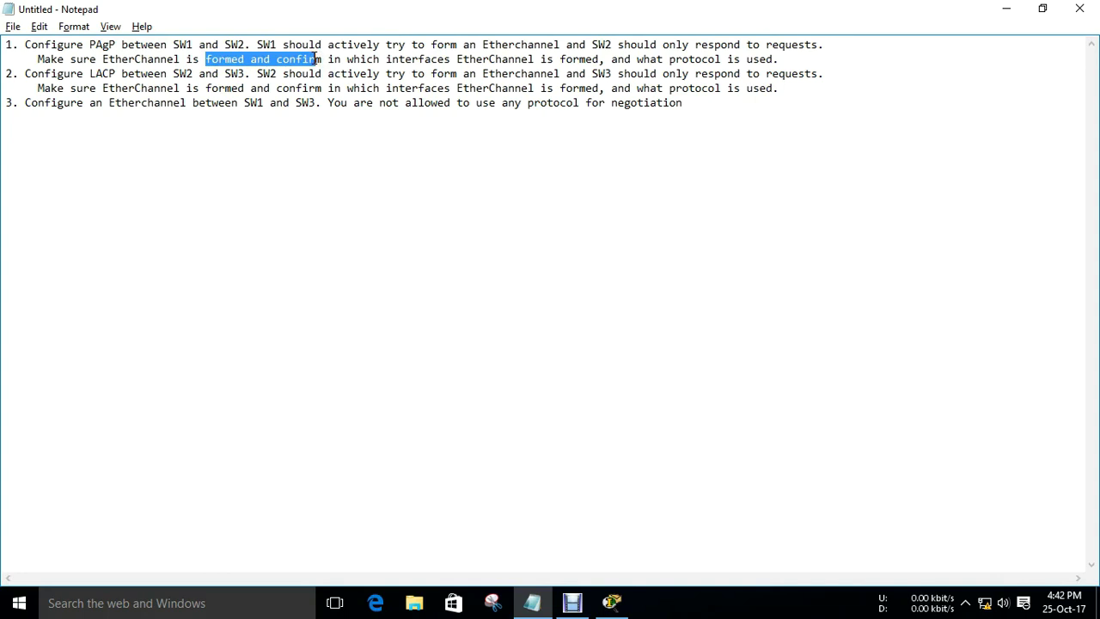
left_click(1043, 10)
left_click(941, 221)
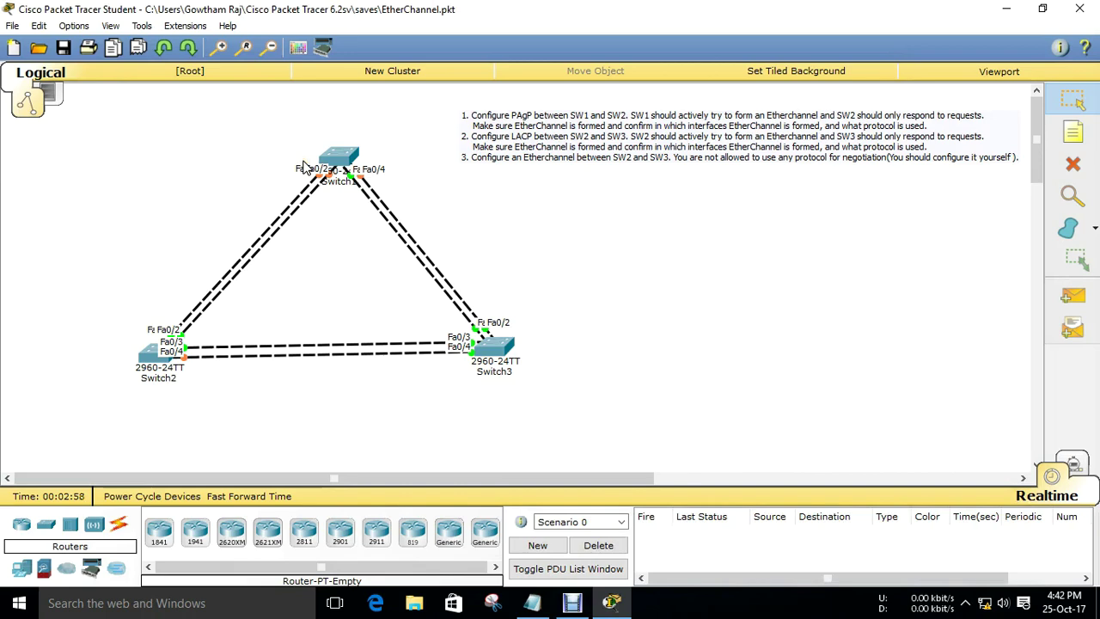
Step: Open Switch1's command line and enter global configuration mode with enable and conf t
left_click(340, 156)
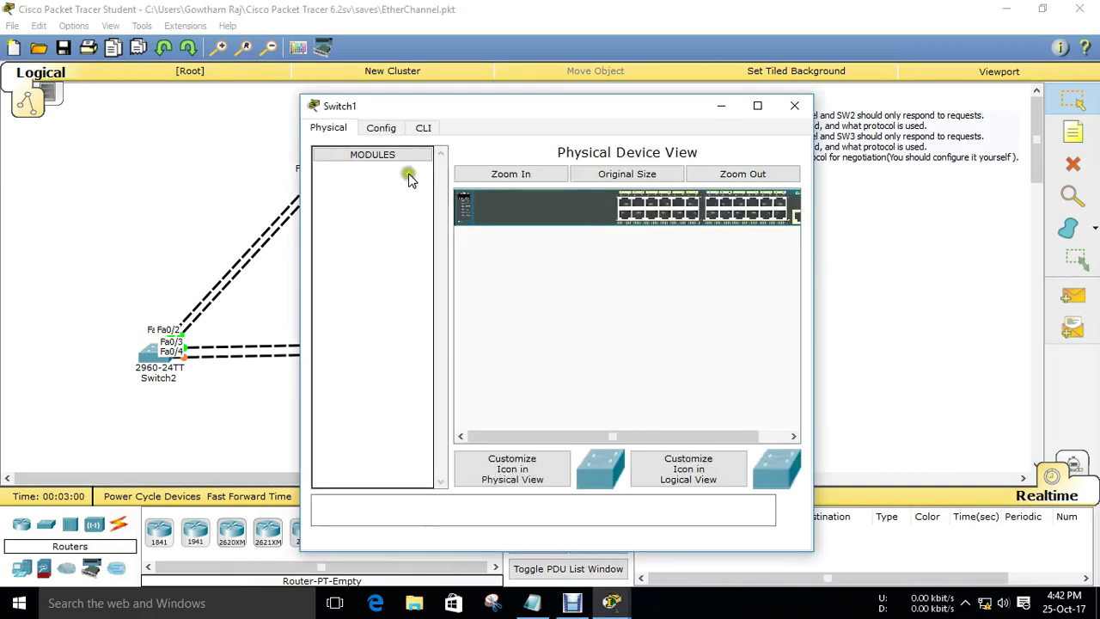
left_click(423, 128)
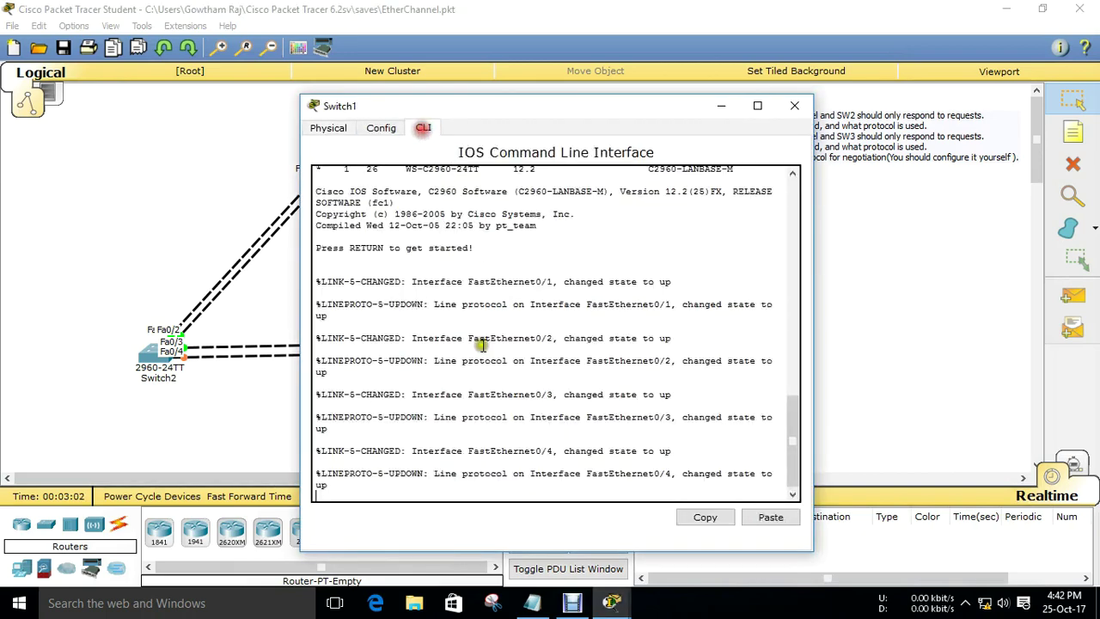
key("Return")
key("Return")
key("Return")
type("en")
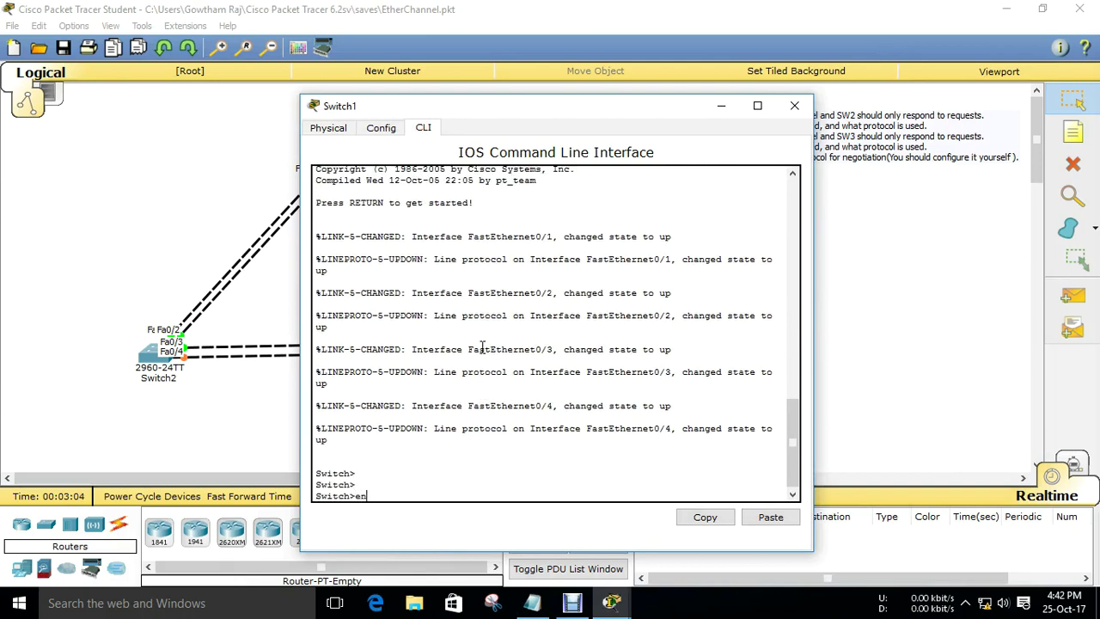
key("Tab")
key("Return")
key("Return")
type("con")
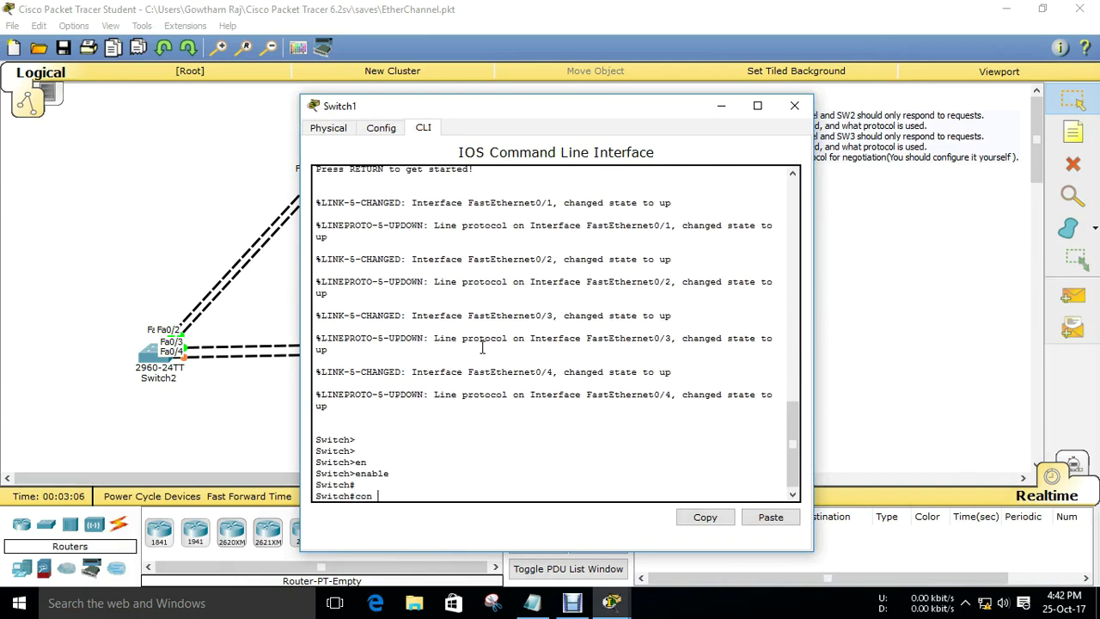
type("f t")
key("Return")
key("Return")
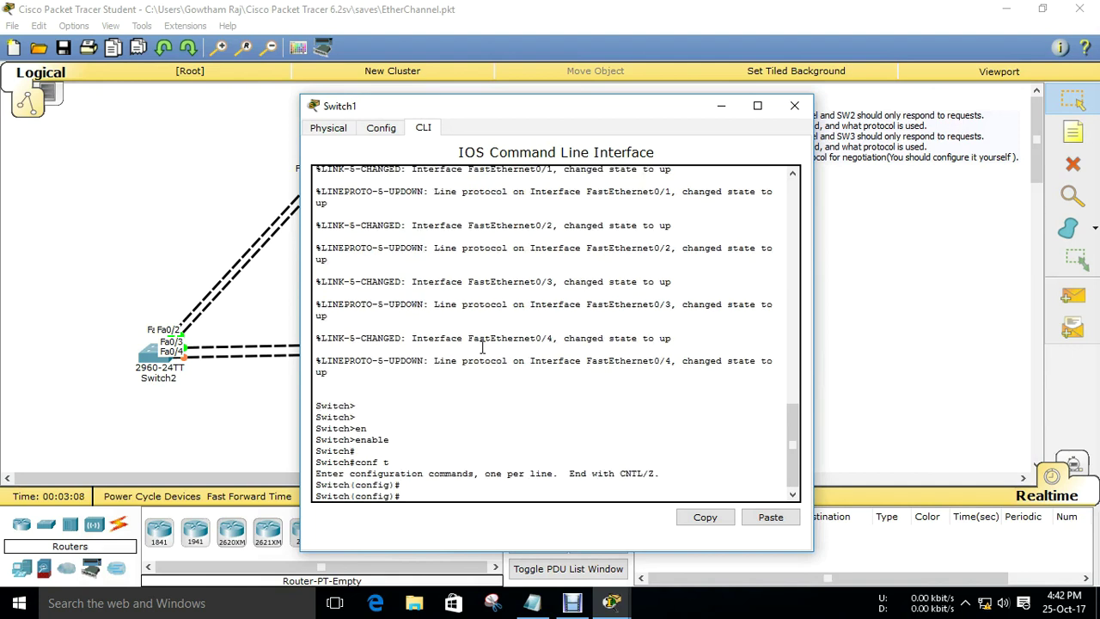
Step: Set Switch1's hostname to SW-1 and close its device window
type("hos")
key("Tab")
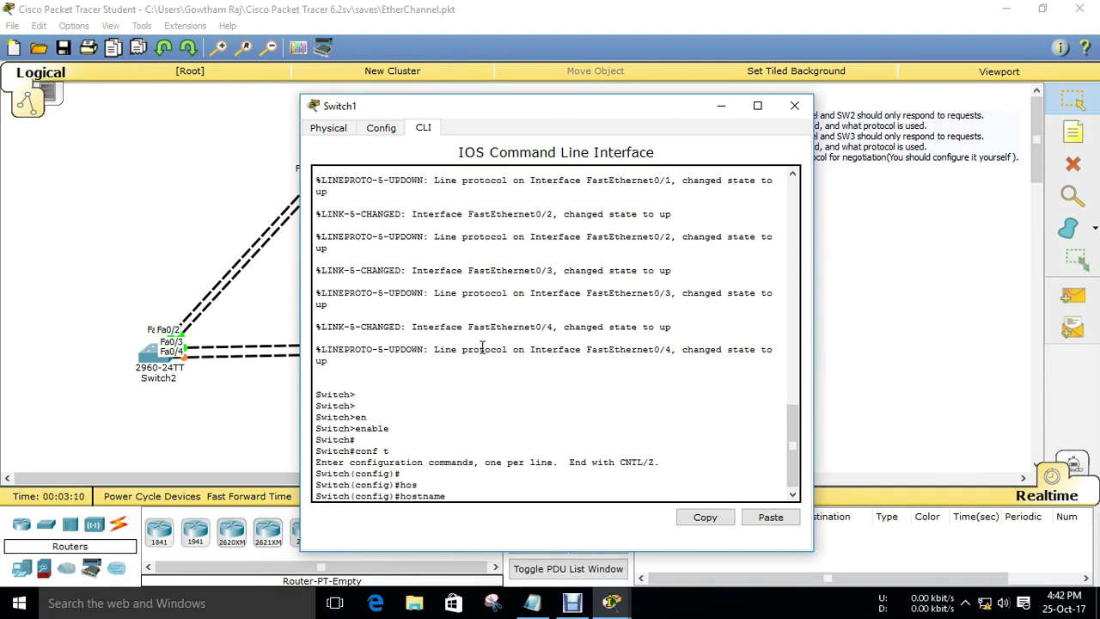
type("Sw-")
key("BackSpace")
key("BackSpace")
key("BackSpace")
type("W-1")
key("Return")
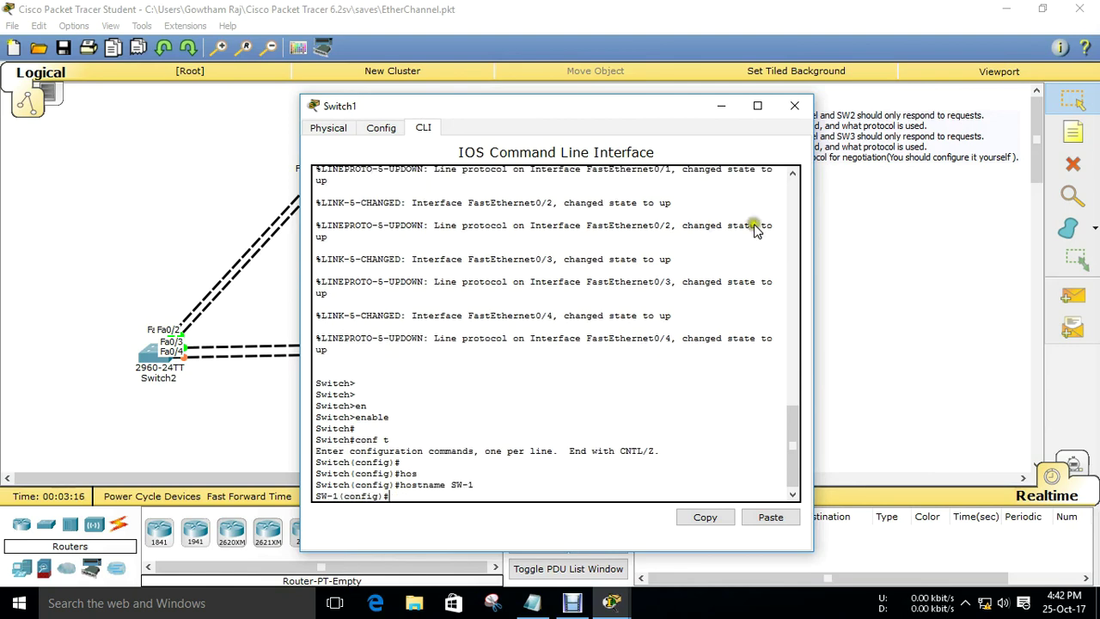
left_click(794, 105)
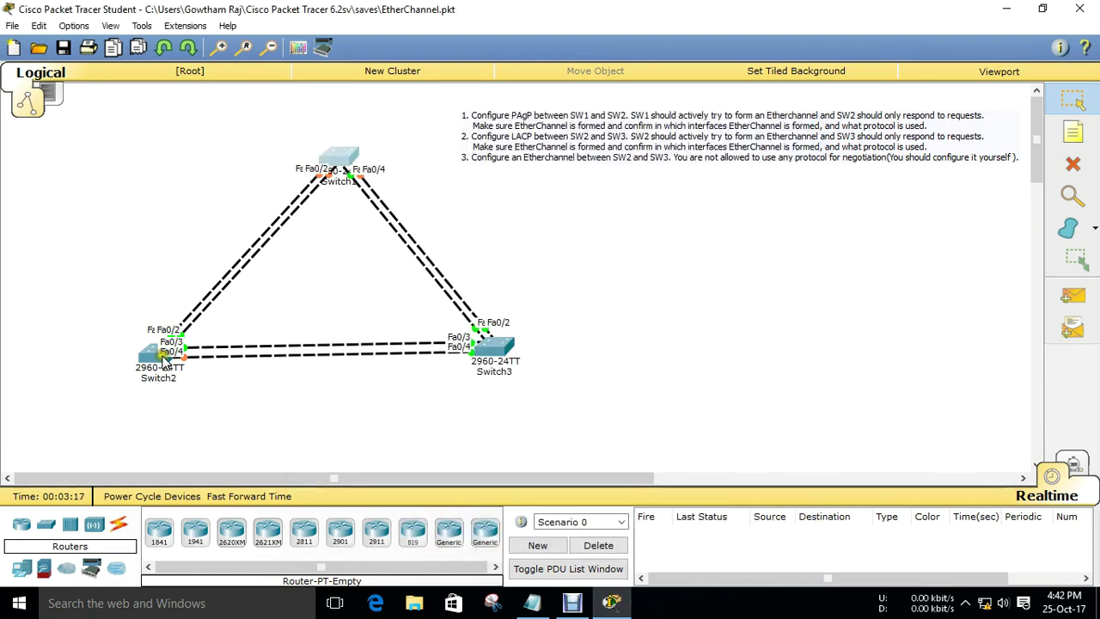
Step: Open Switch2's command line and enter global configuration mode with enable and conf t
left_click(152, 352)
key("ctrl+Tab")
key("ctrl+Tab")
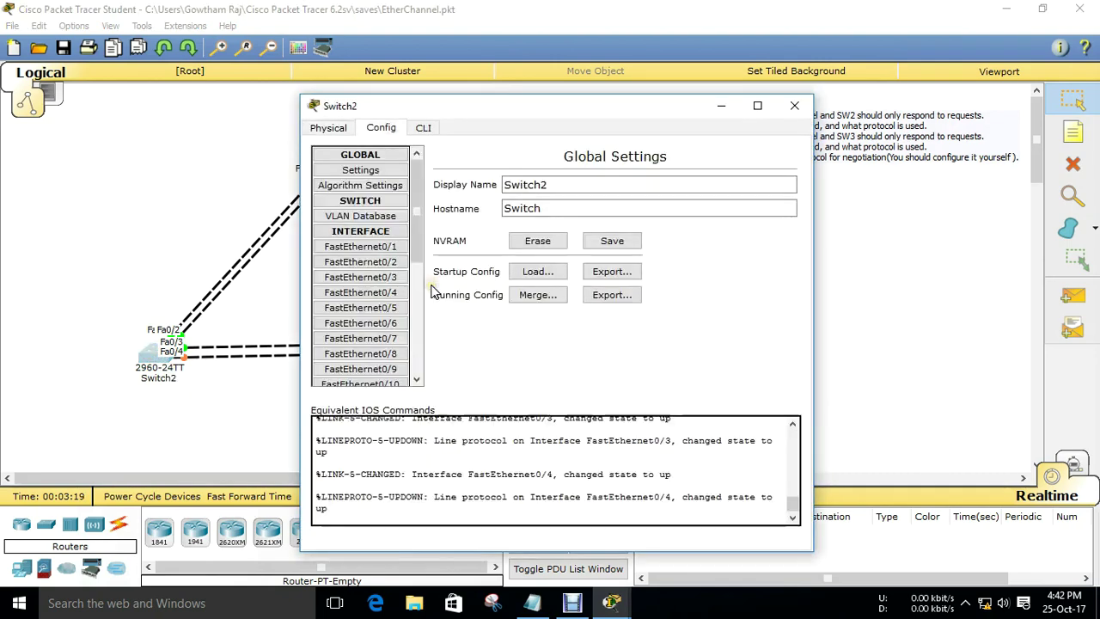
key("Return")
key("Return")
key("Return")
type("en")
key("Tab")
key("Return")
key("Return")
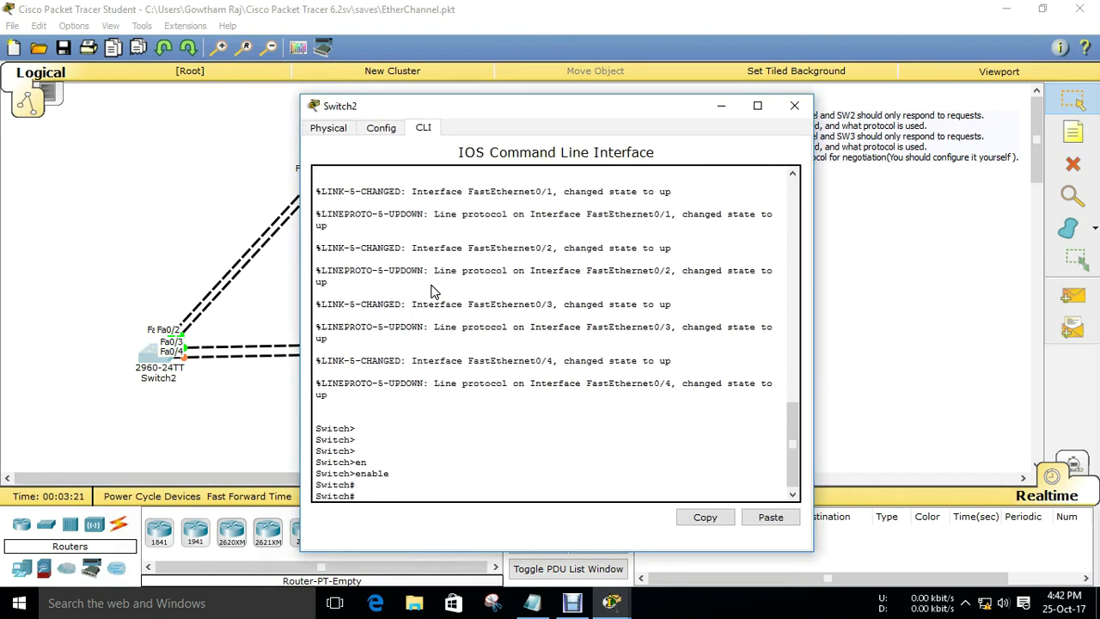
type("conf t")
key("Return")
key("Return")
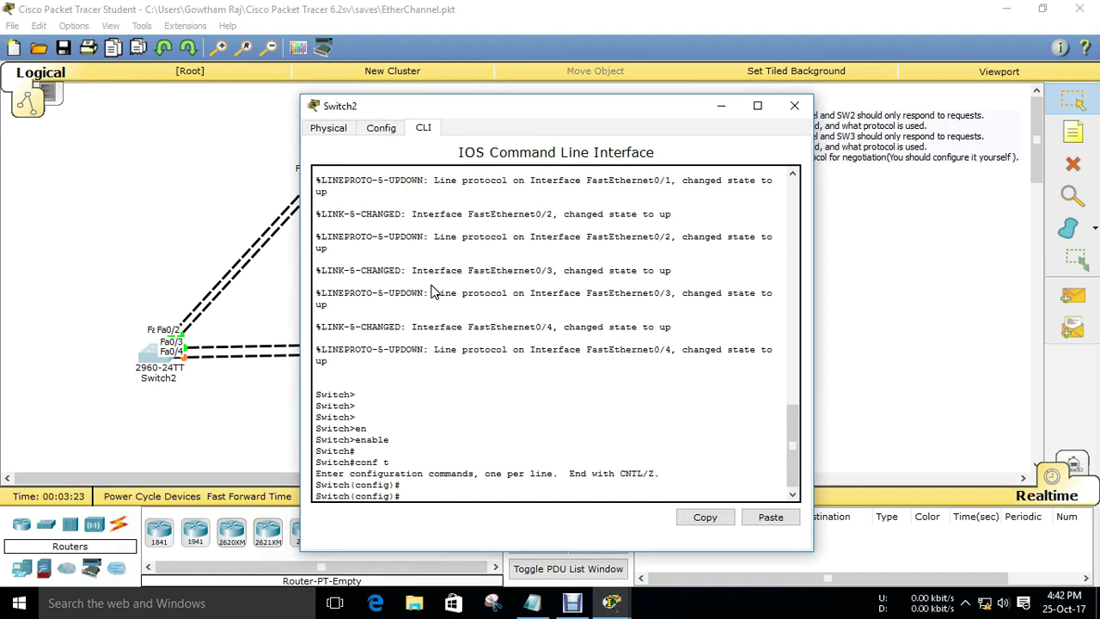
Step: Set Switch2's hostname to SW-2 and close its device window
type("sw")
key("Tab")
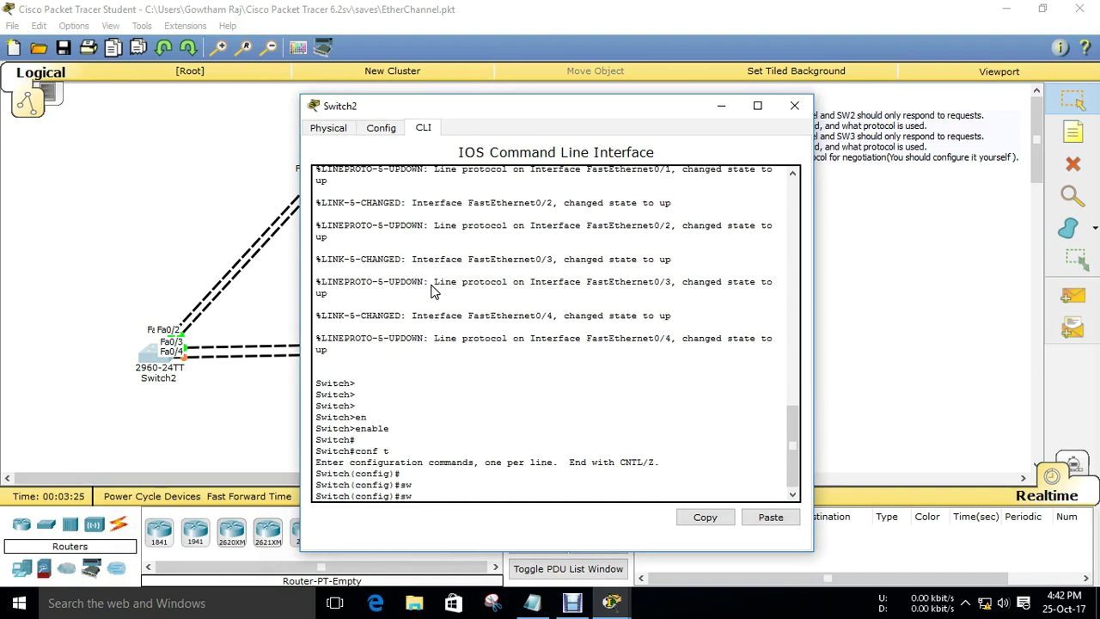
key("BackSpace")
key("BackSpace")
type("hos")
key("Tab")
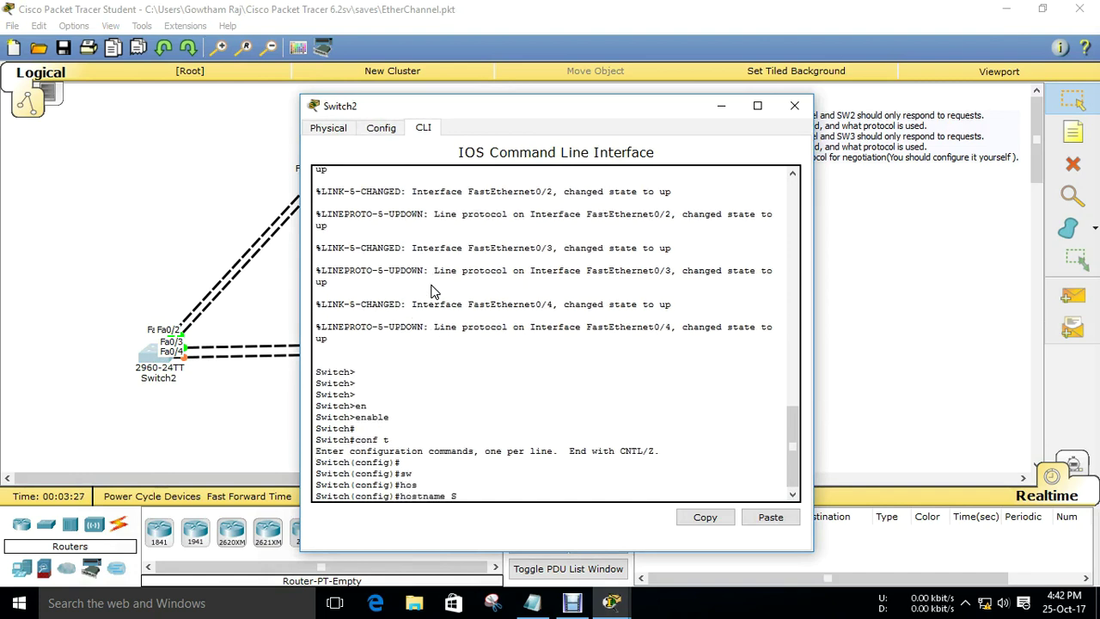
type("SW-2")
key("Return")
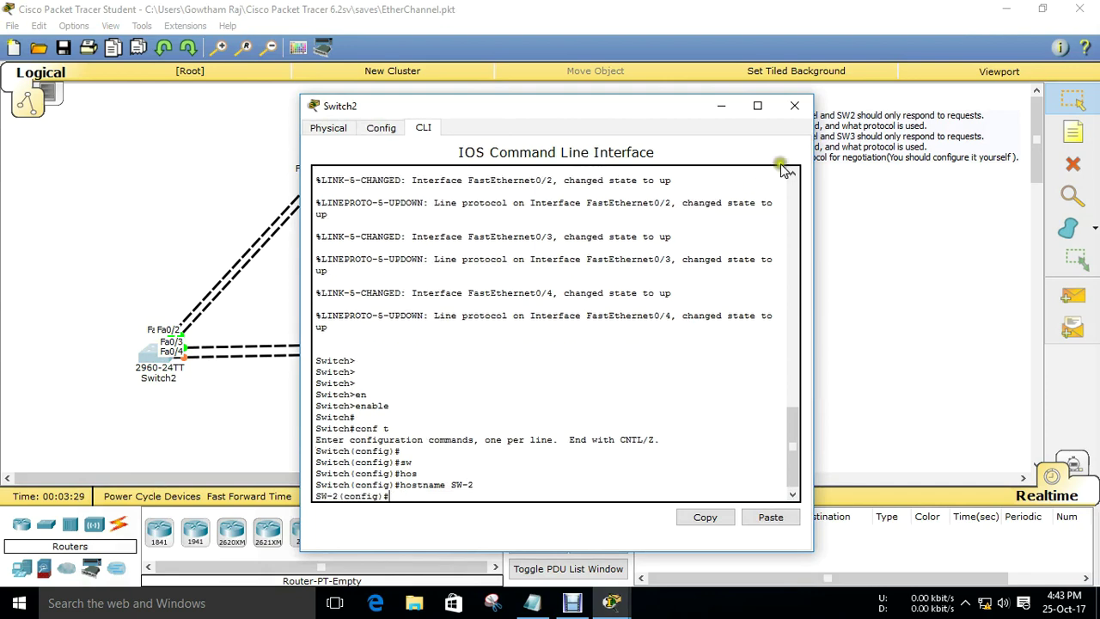
left_click(806, 106)
Step: Open Switch3's command line and enter global configuration mode with enable and conf t
left_click(505, 344)
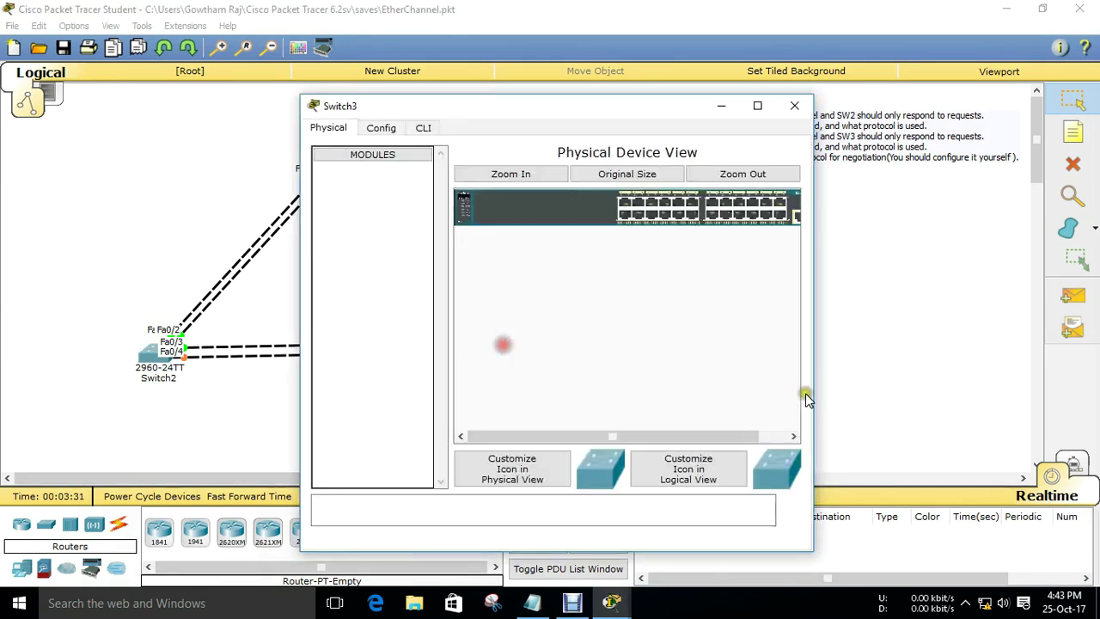
key("ctrl+Tab")
key("ctrl+Tab")
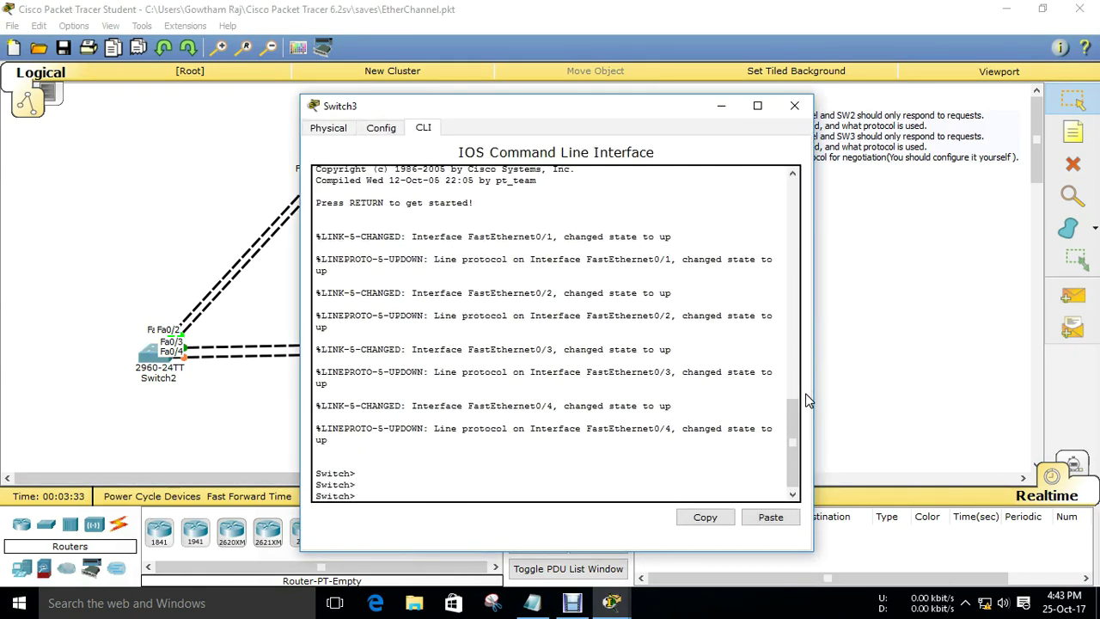
type("en")
key("Tab")
key("Return")
type("conf t")
key("Return")
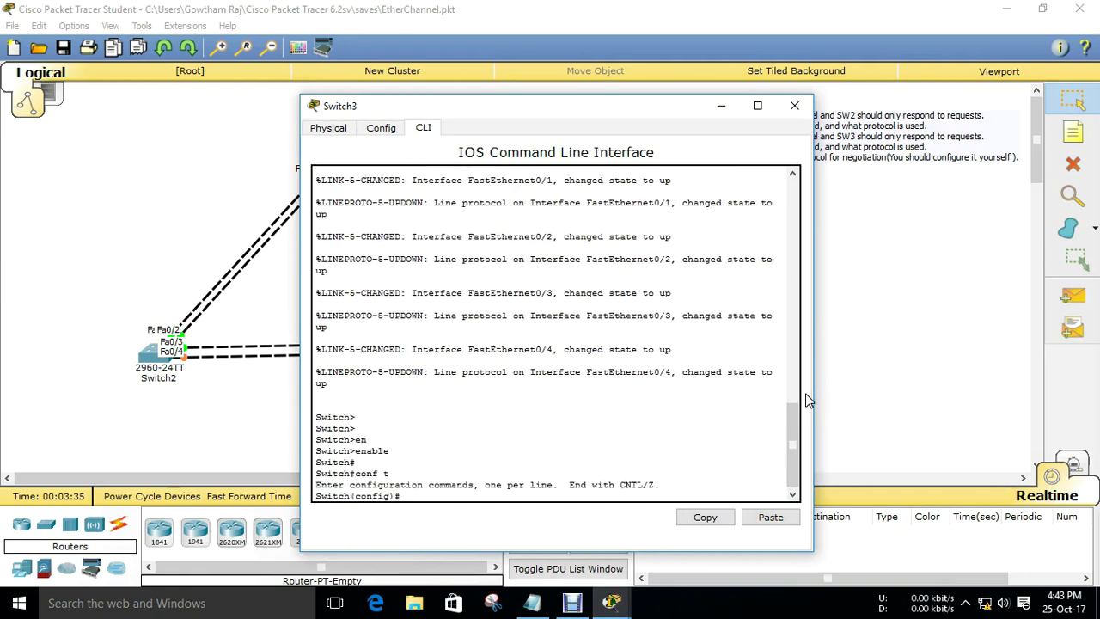
key("Return")
Step: Set Switch3's hostname to SW-3, return to privileged EXEC mode and close the device window
type("hos")
key("Tab")
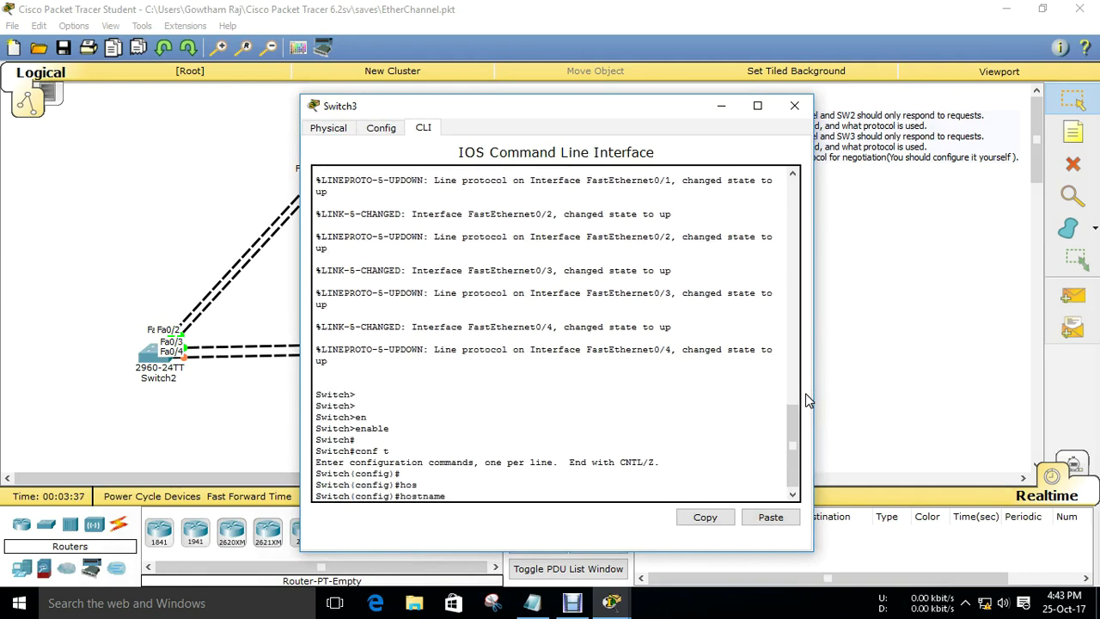
type("SW-3")
key("Return")
key("Return")
key("Return")
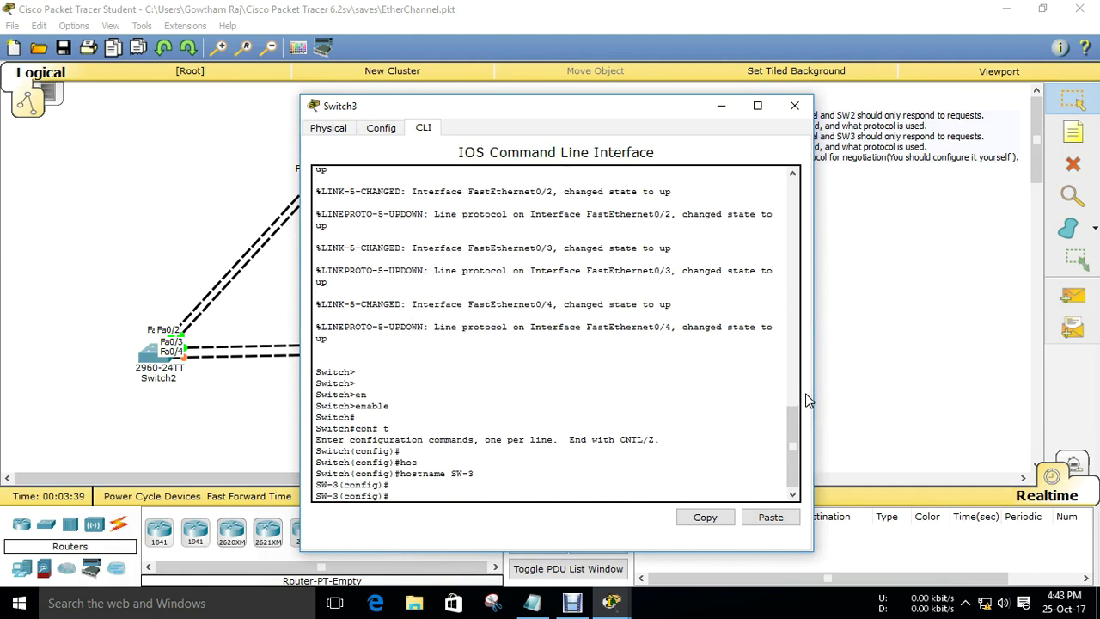
key("ctrl+z")
key("Return")
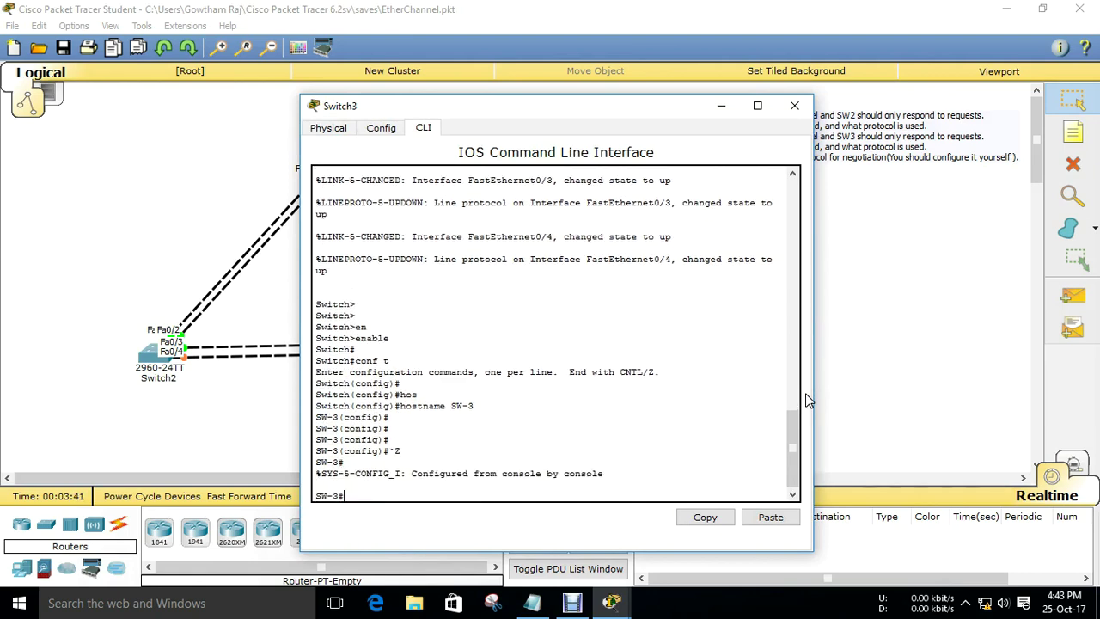
left_click(793, 121)
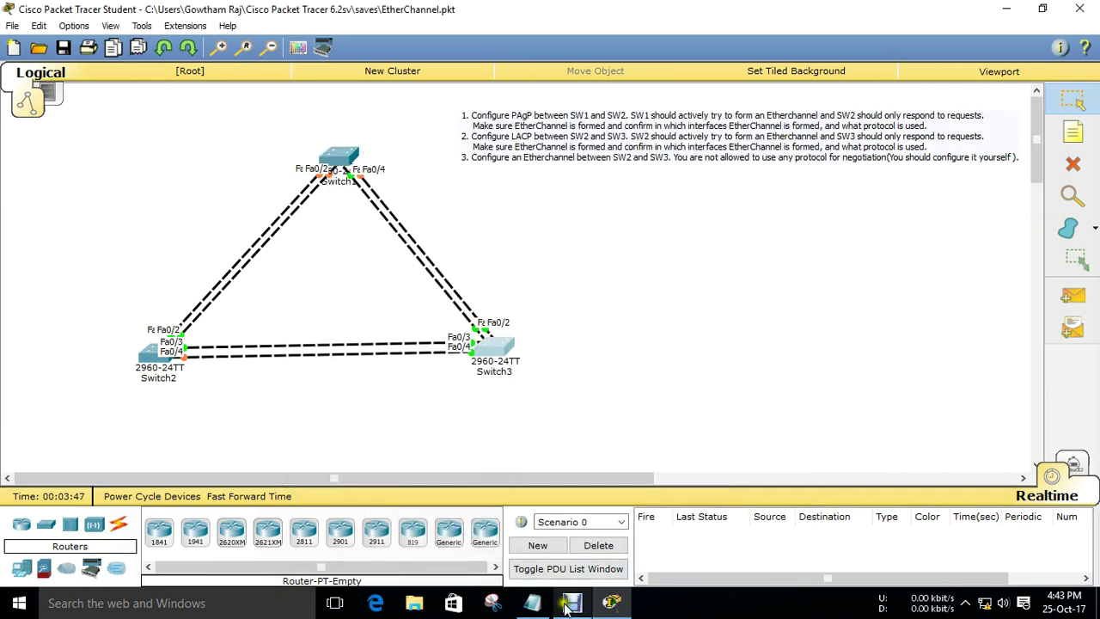
Step: Reopen Switch1's command line and leave global configuration mode for the privileged EXEC prompt
left_click(347, 166)
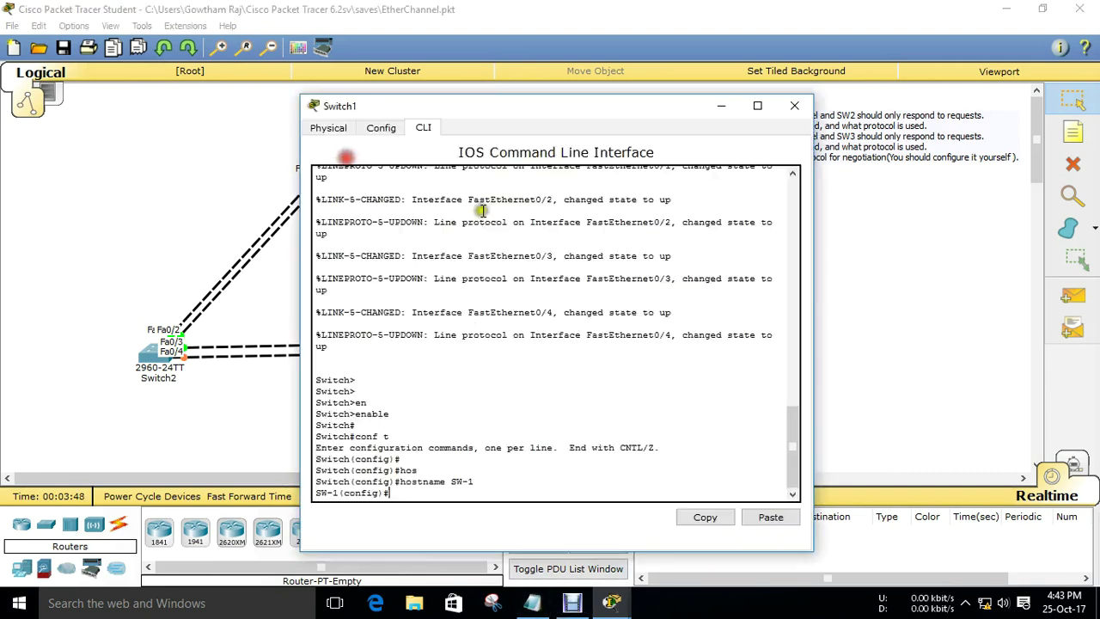
left_click(753, 104)
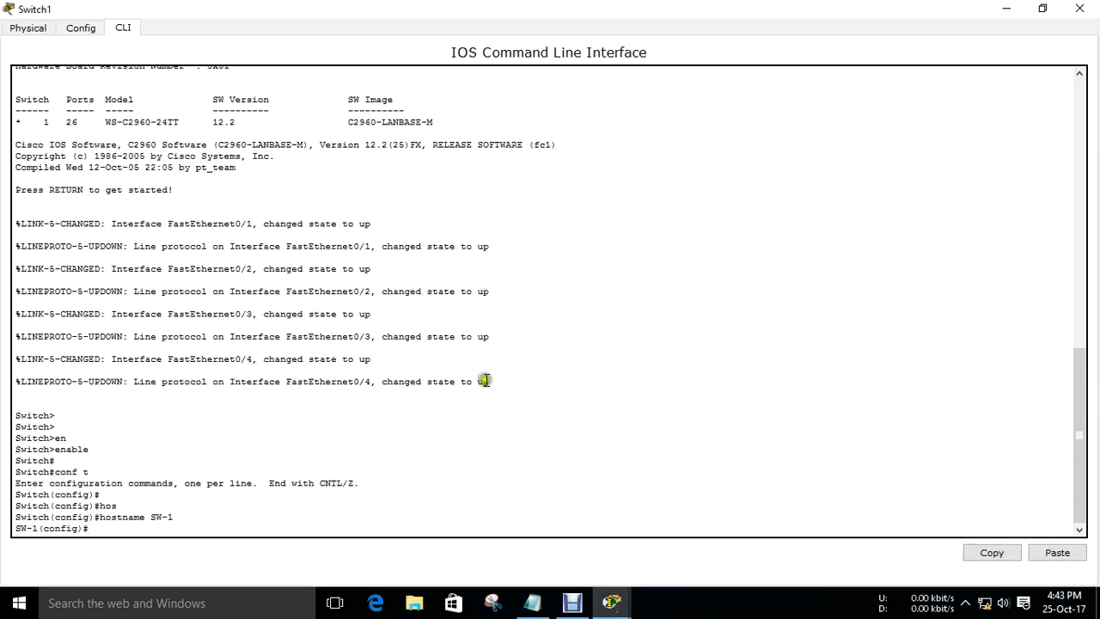
left_click(1042, 9)
key("Return")
key("Return")
key("Return")
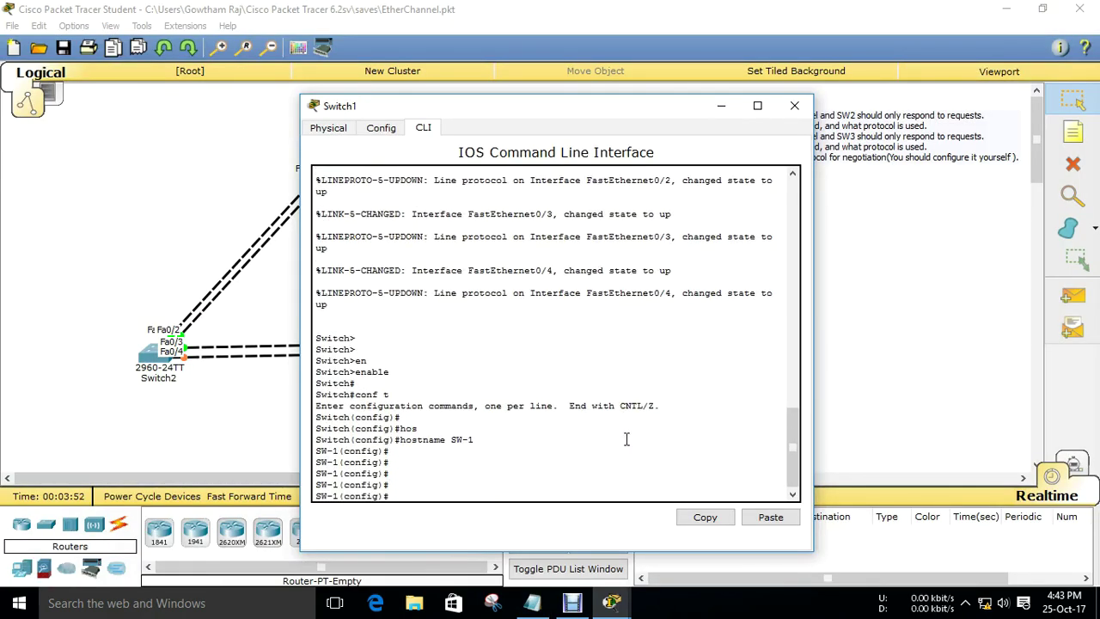
key("ctrl+z")
key("Return")
key("Return")
key("Return")
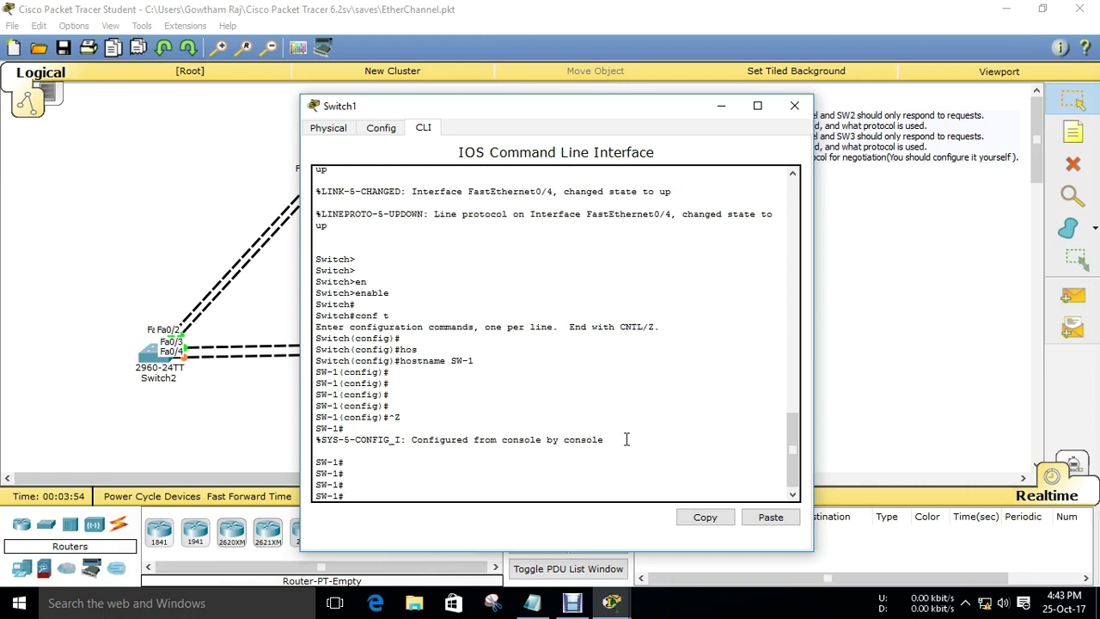
key("Return")
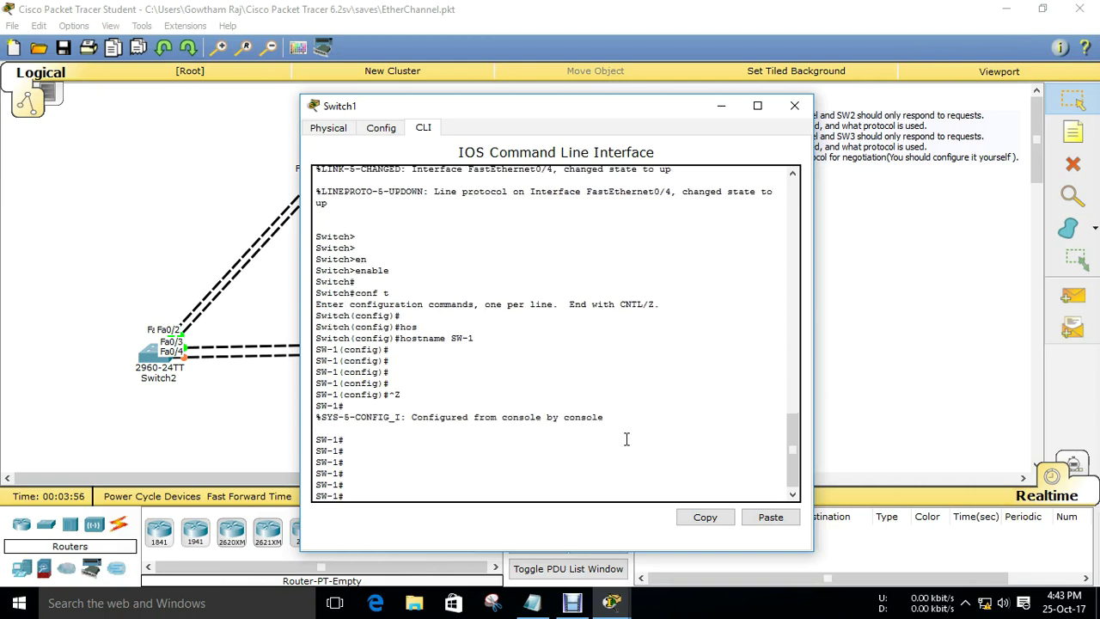
type("sh")
key("Tab")
key("BackSpace")
key("BackSpace")
key("BackSpace")
key("BackSpace")
key("BackSpace")
key("Return")
Step: Clear SW-1's CDP table with clear cdp table and close its device window
type("c")
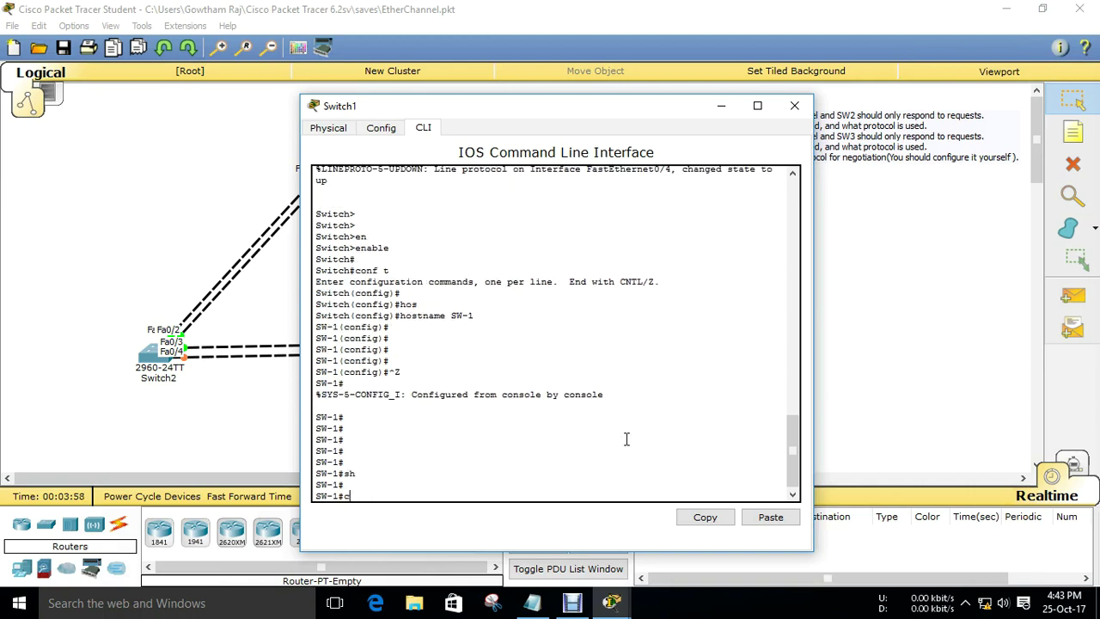
type("le")
key("Tab")
type("co")
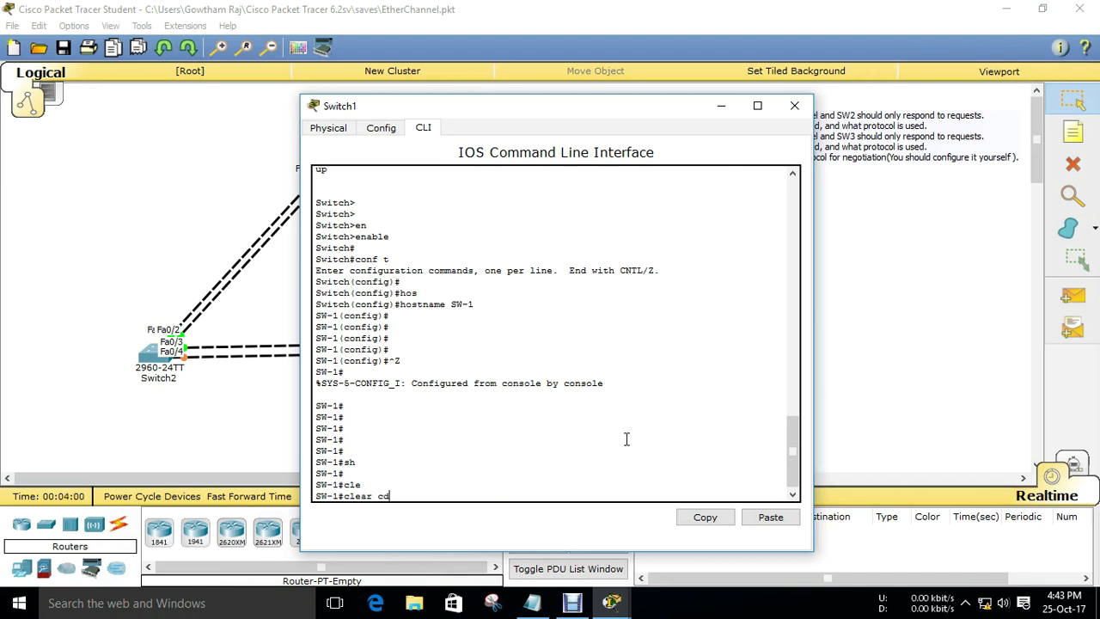
type("p ta")
key("Tab")
key("Return")
key("Return")
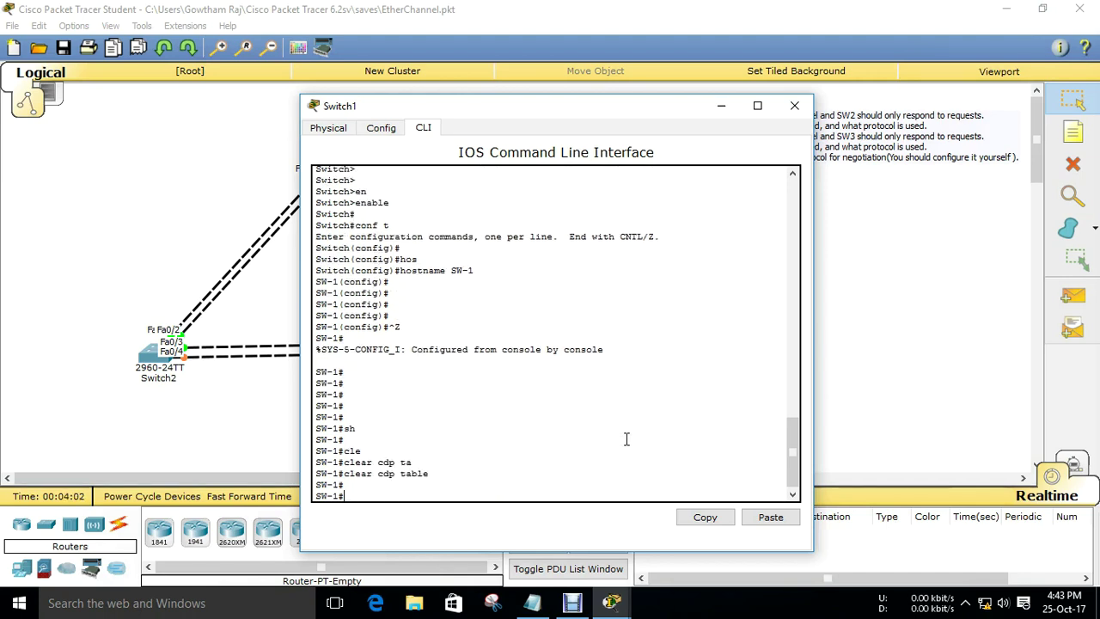
left_click(794, 105)
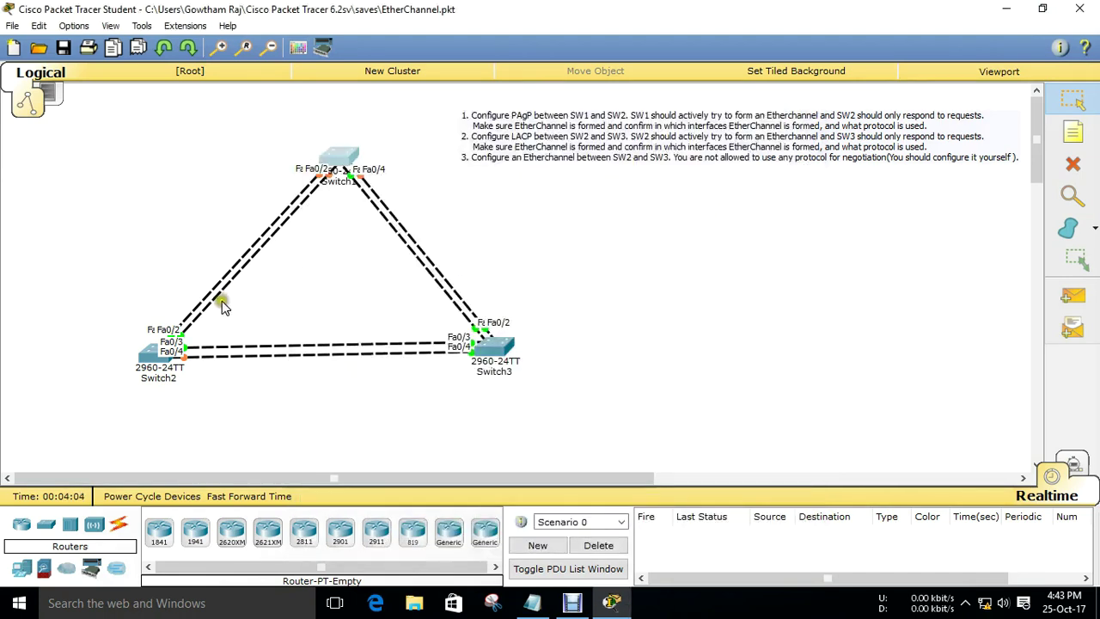
Step: Open Switch2's command line and make sure it is at the privileged EXEC prompt
left_click(153, 354)
key("Return")
key("Return")
key("ctrl+z")
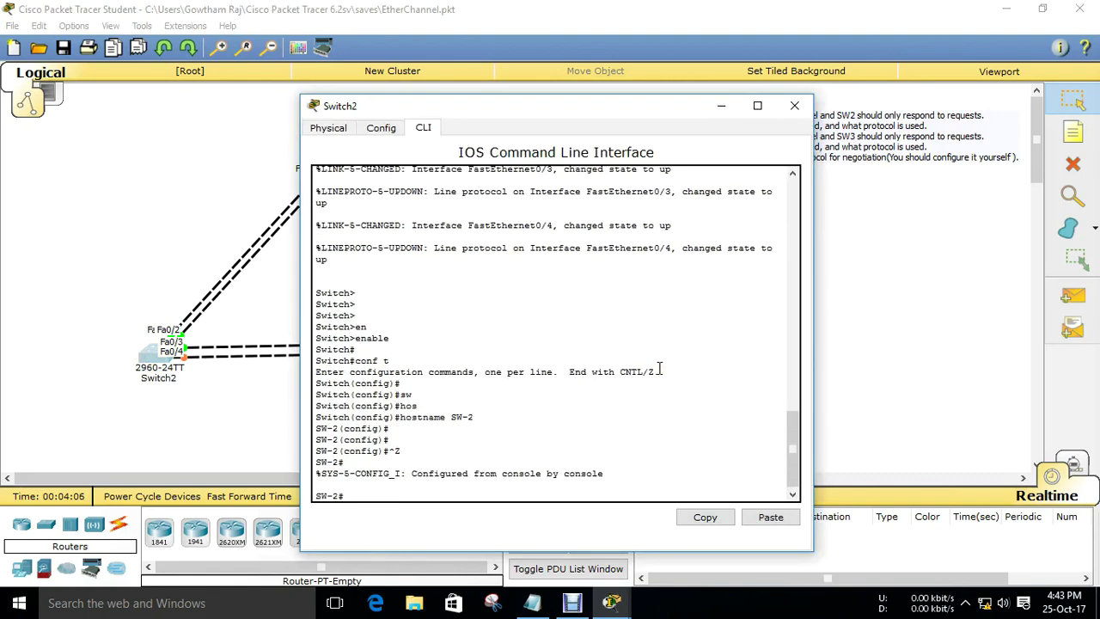
type("cl")
key("Tab")
type("cdp ta")
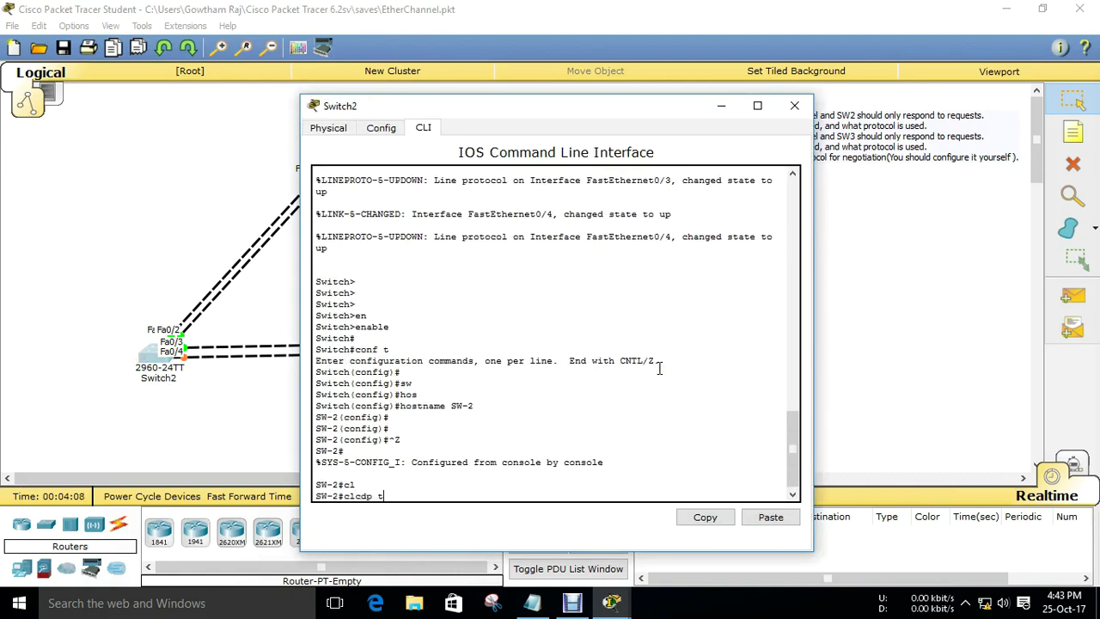
key("Tab")
key("BackSpace")
key("BackSpace")
key("BackSpace")
key("BackSpace")
key("BackSpace")
key("BackSpace")
key("BackSpace")
key("BackSpace")
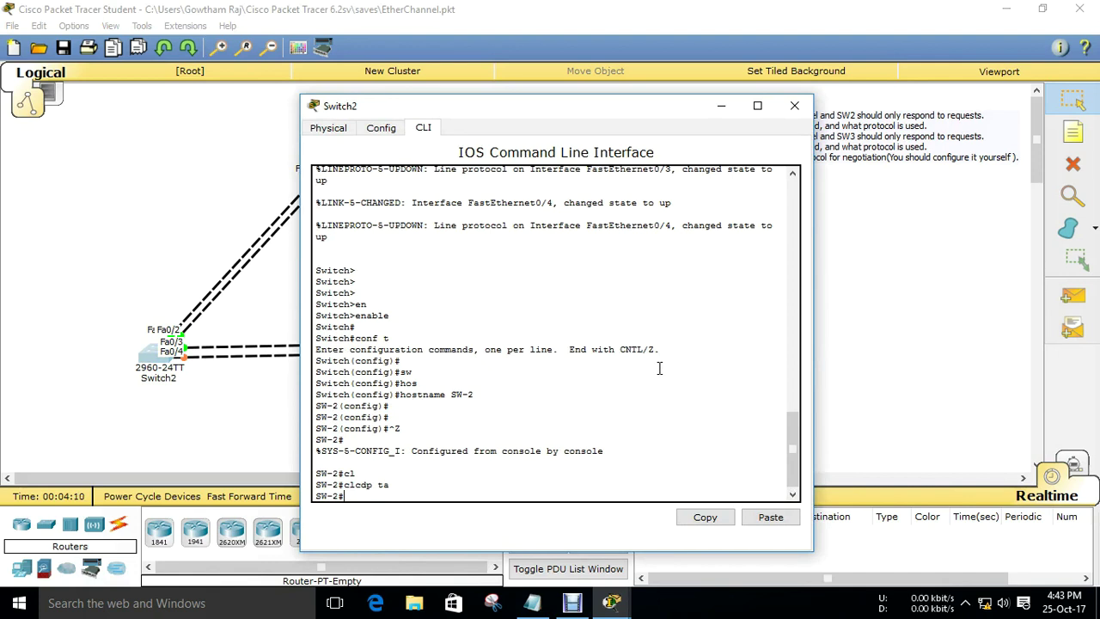
Step: Clear SW-2's CDP table with clear cdp table and close its device window
type("cle")
key("Tab")
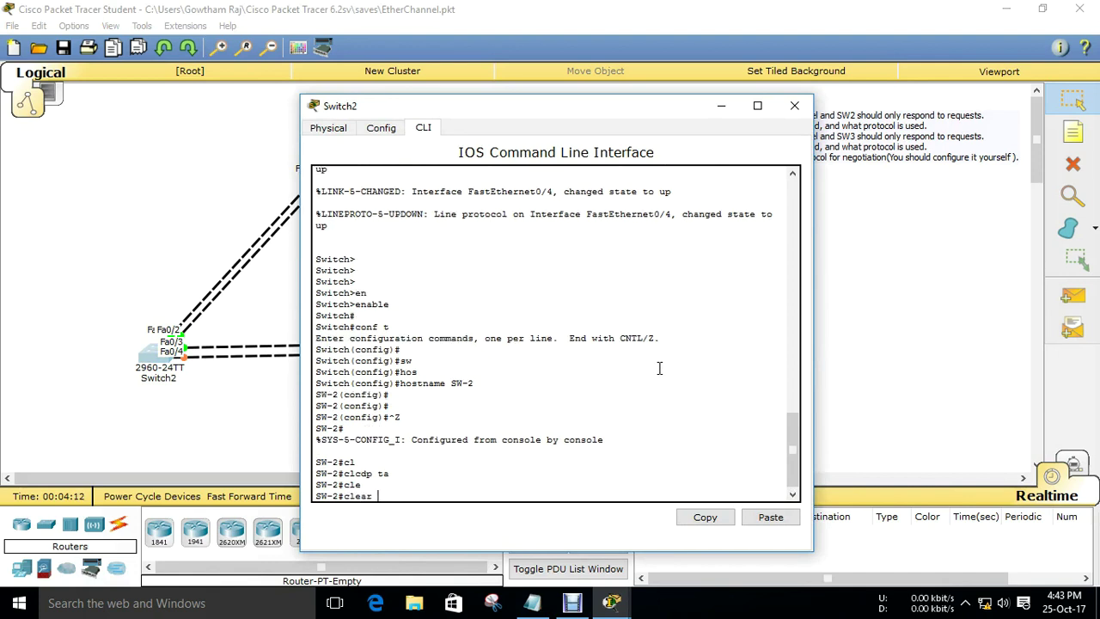
type("cdp ta")
key("Tab")
key("Return")
key("Return")
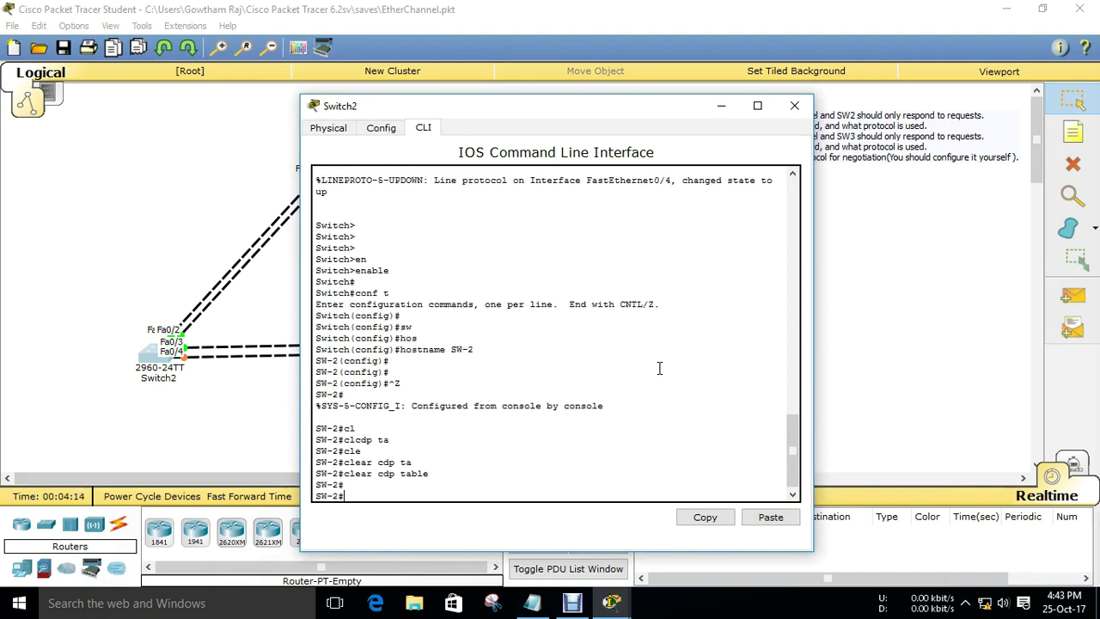
left_click(795, 105)
Step: Open Switch3's command line, clear its CDP table with clear cdp table and close the device window
left_click(501, 352)
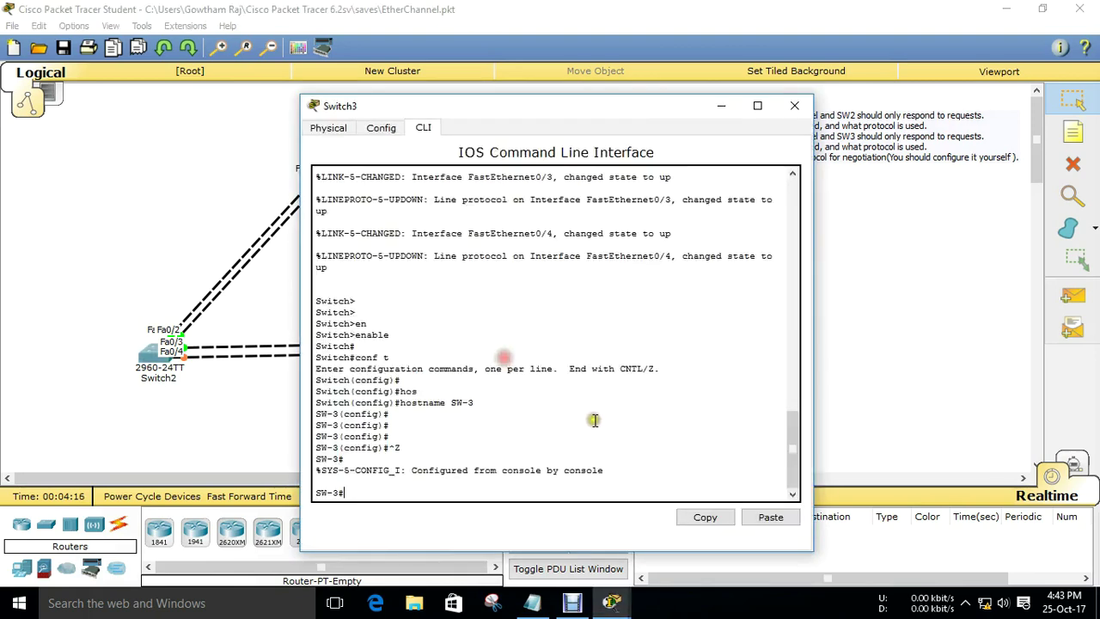
key("Return")
key("Return")
type("cle")
key("Tab")
type("cdp")
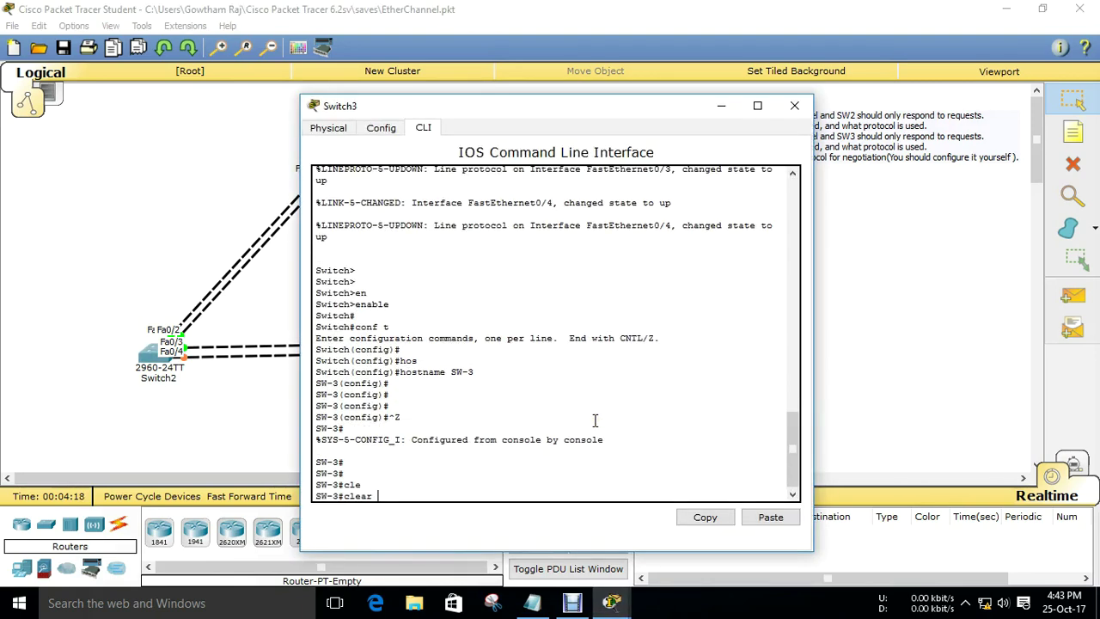
type(" ta")
key("Tab")
key("Return")
key("Return")
key("Return")
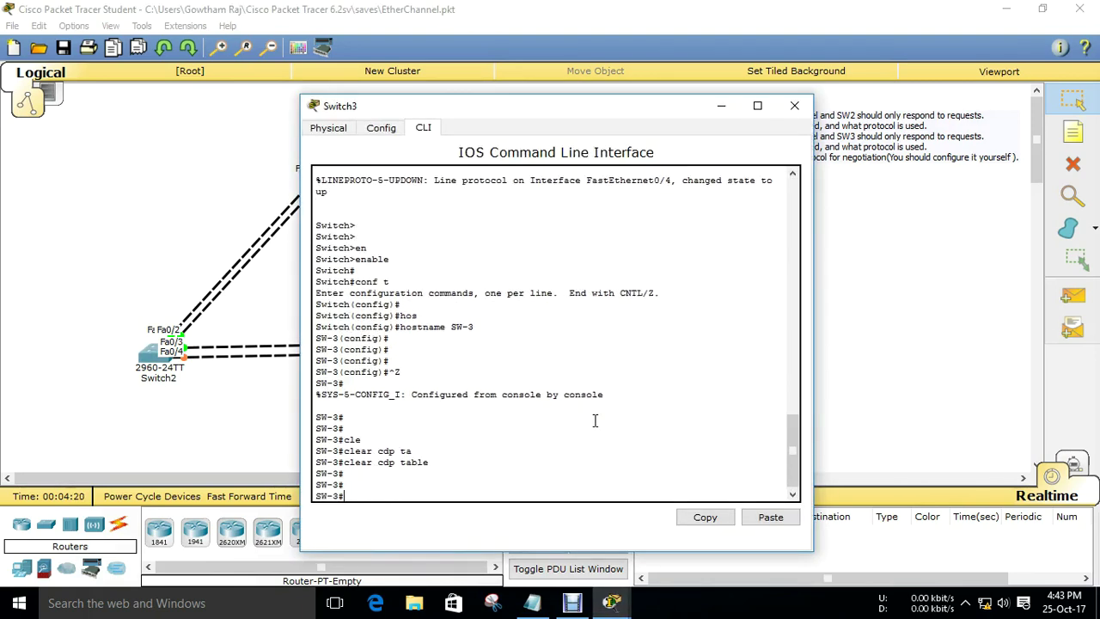
left_click(795, 106)
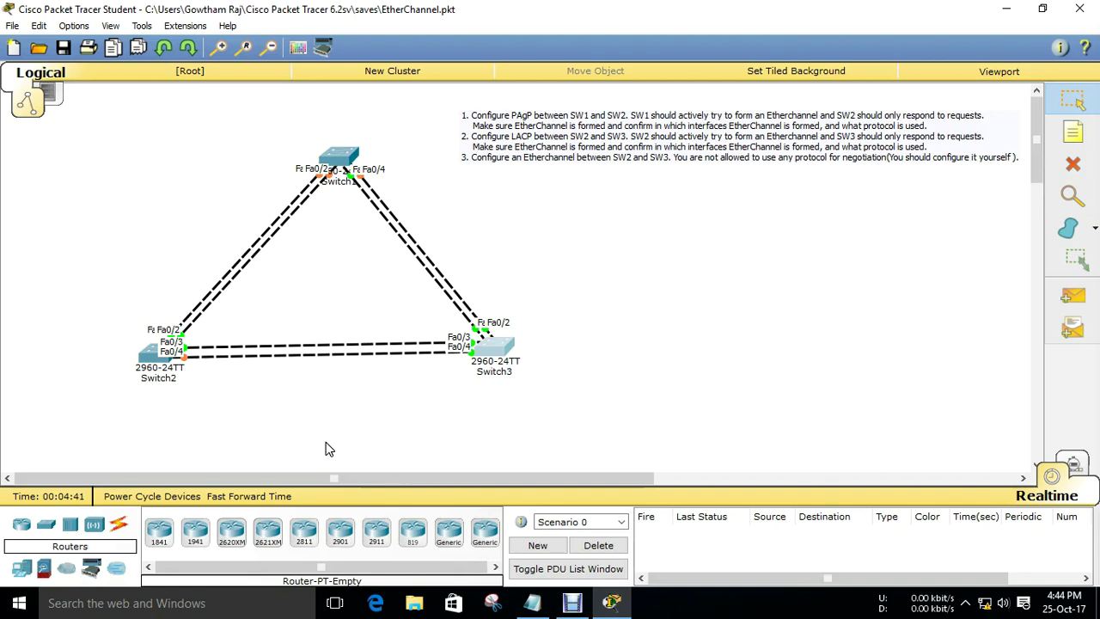
Step: Open Switch1's command line and list its CDP neighbors with show cdp neighbors
left_click(337, 159)
key("Return")
type("sh")
key("Tab")
type("cdp")
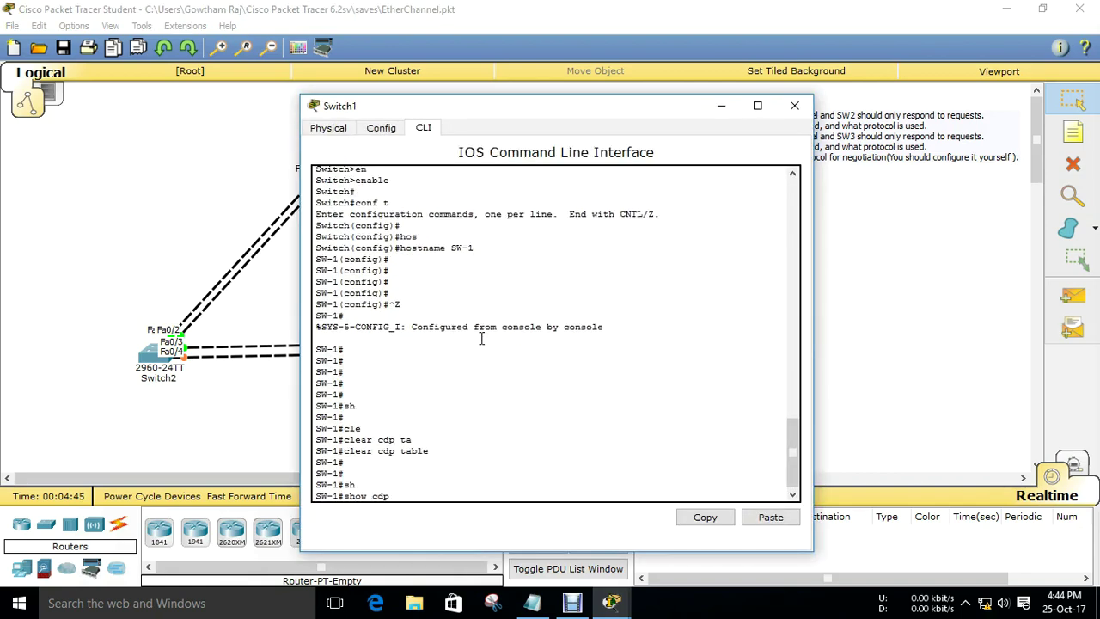
key("Tab")
type("ne")
key("Tab")
key("Return")
key("Return")
key("Return")
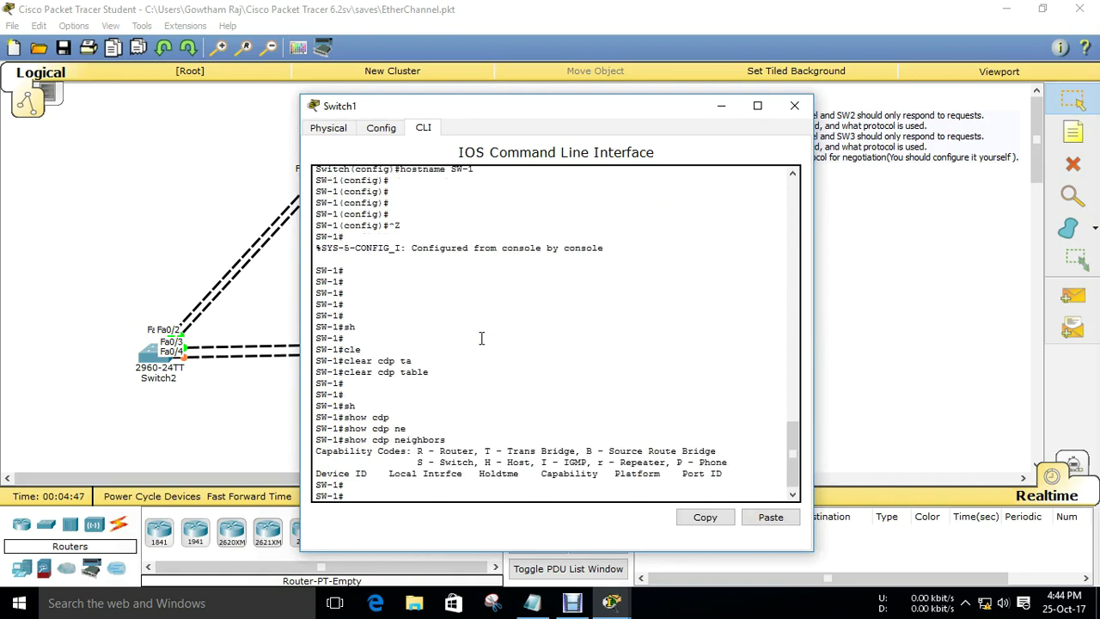
Step: Repeat show cdp neighbors on SW-1 and close the device window
key("Up")
key("Return")
key("Return")
key("Return")
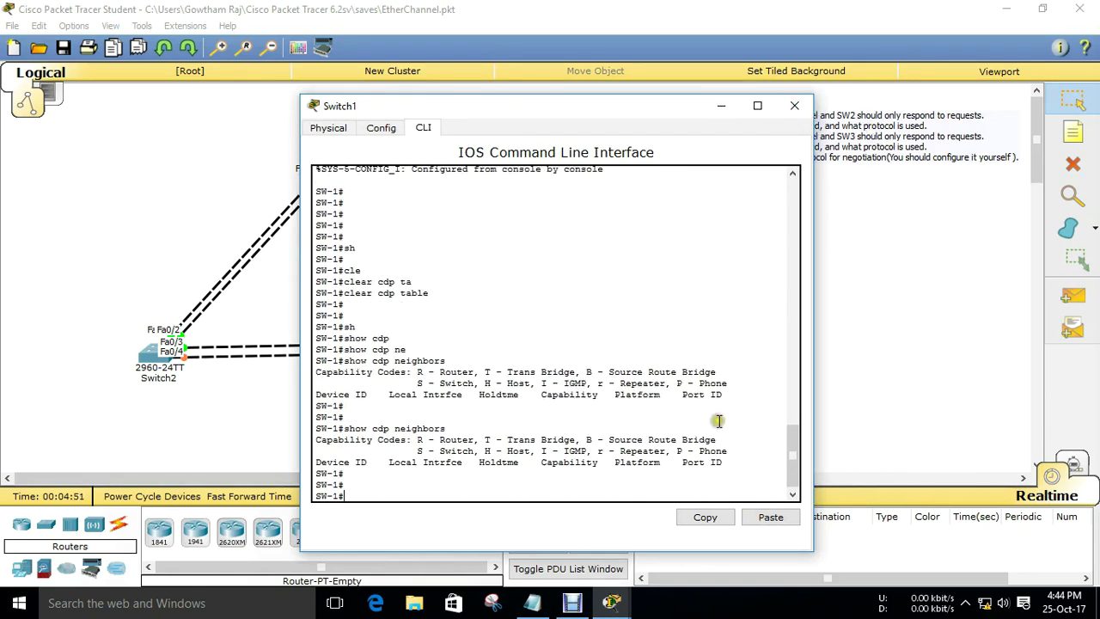
left_click(795, 105)
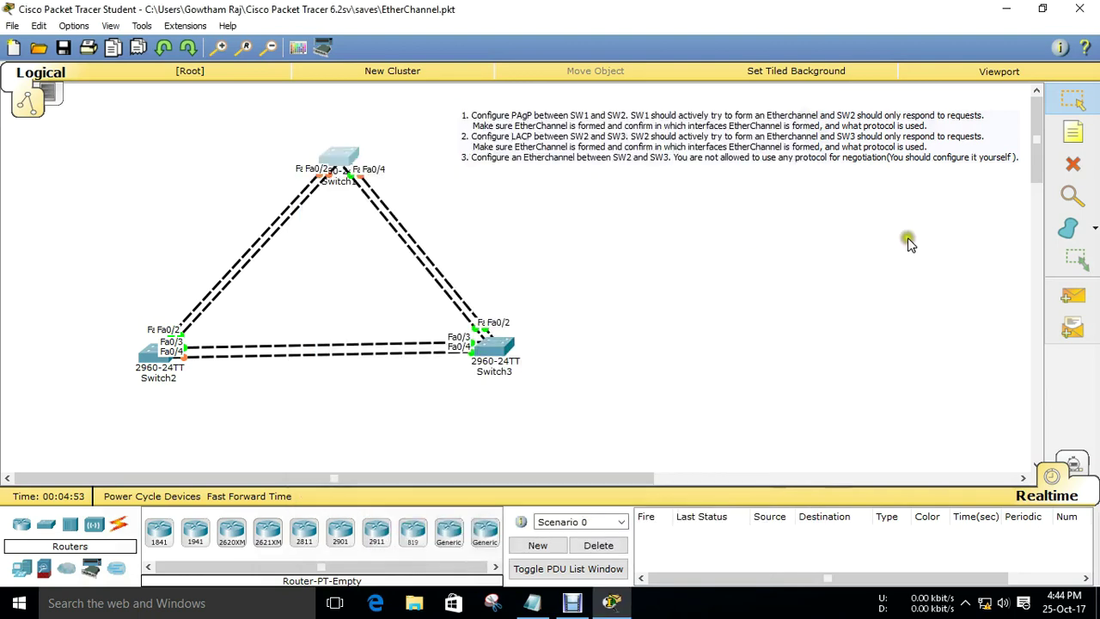
Step: Switch to the Notepad task list, maximize it, highlight the PAgP task between SW1 and SW2, and restore the window
left_click(532, 603)
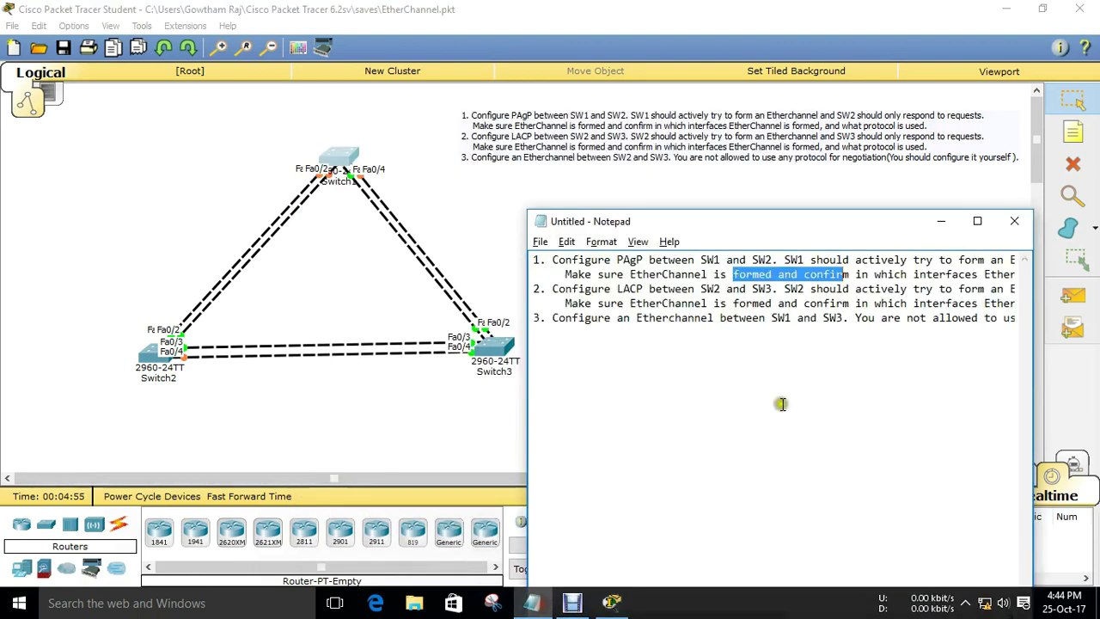
left_click(978, 220)
left_click(277, 80)
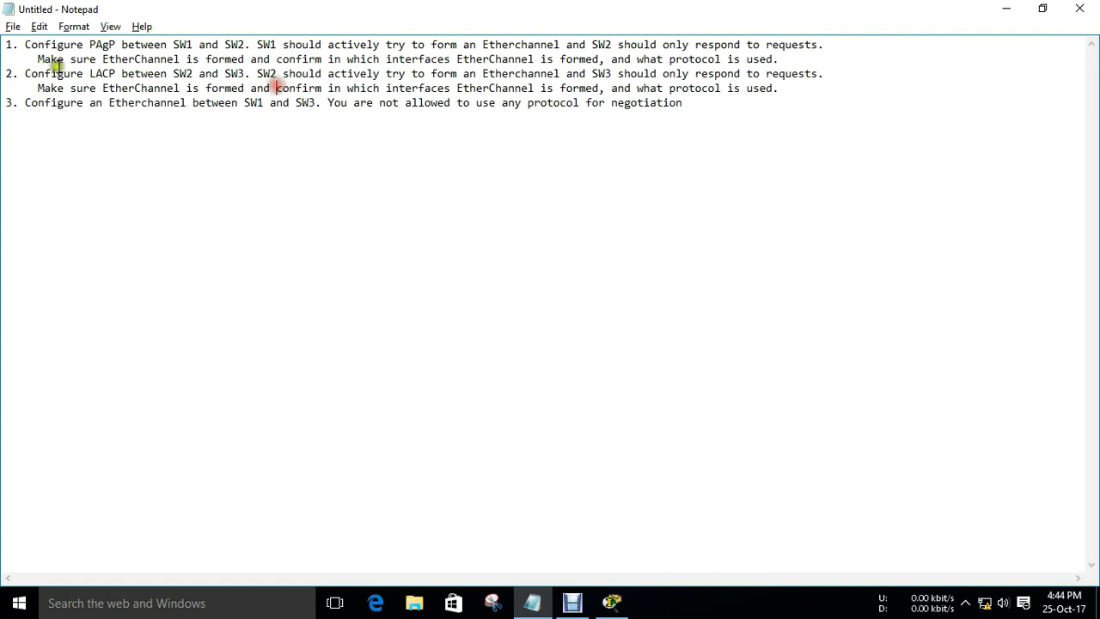
left_click_drag(26, 44, 341, 43)
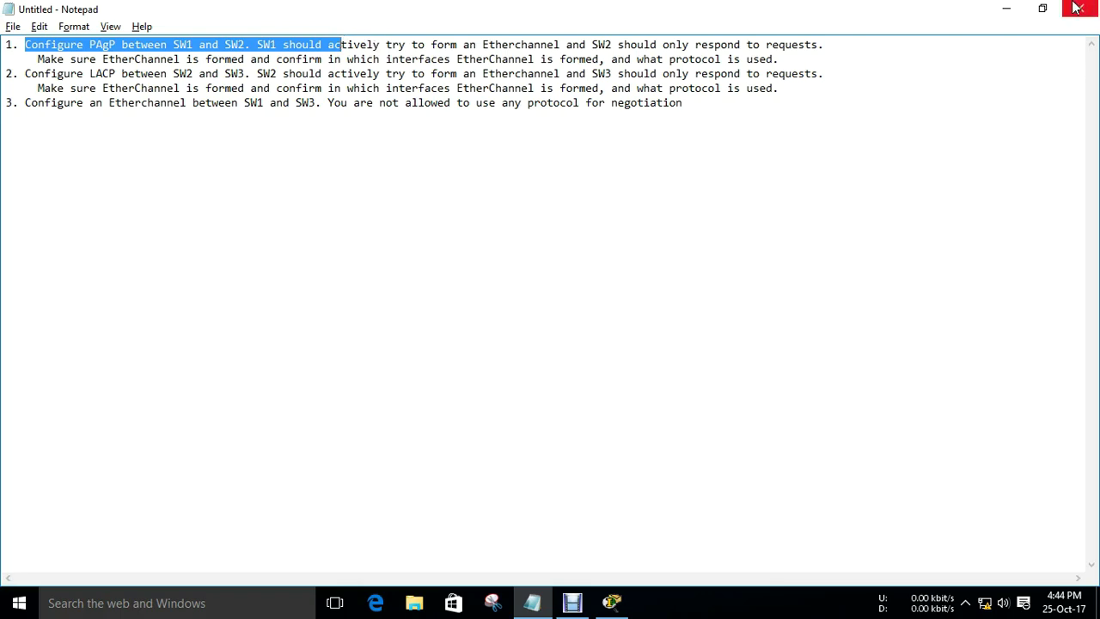
left_click(1042, 8)
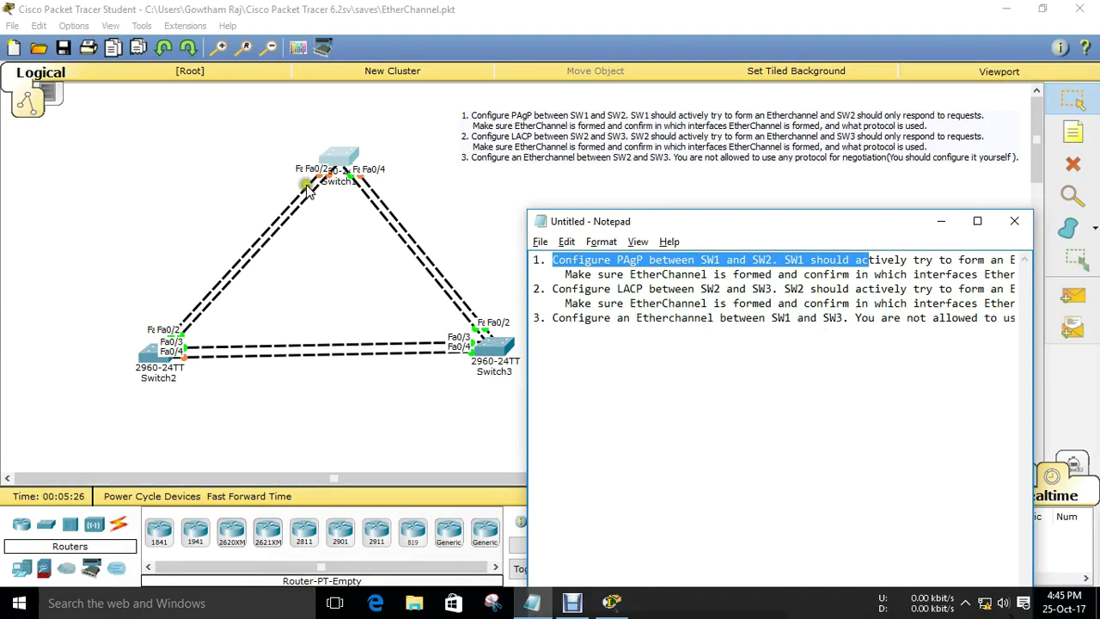
Step: Reopen Switch1's command line and run show cdp neighbors again to examine the interfaces connected to SW-2
left_click(333, 159)
key("Return")
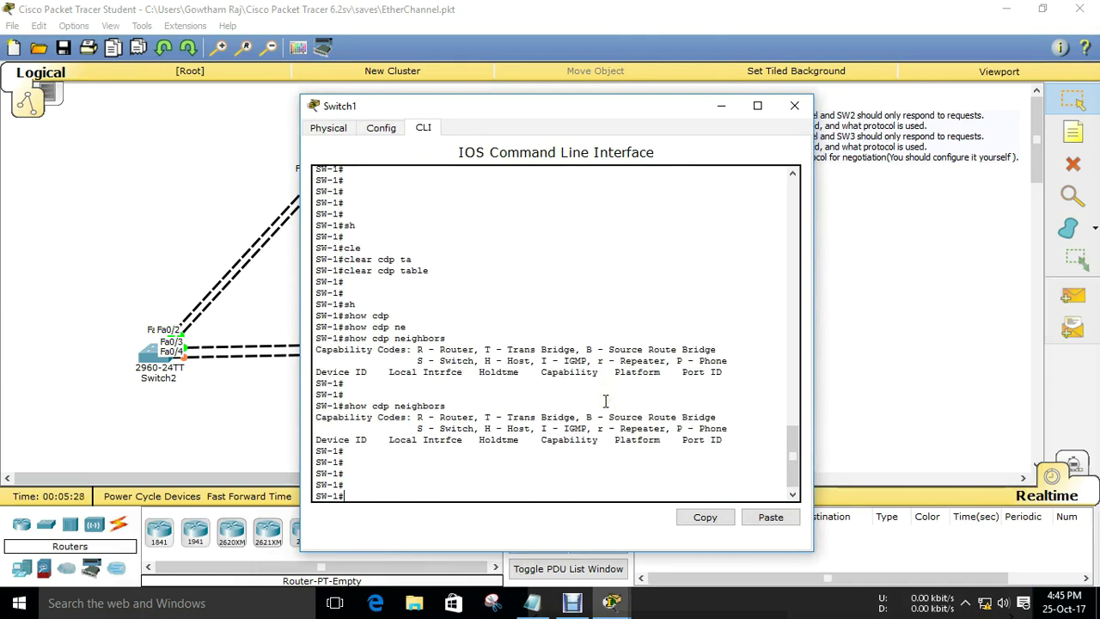
key("Up")
key("Return")
key("Return")
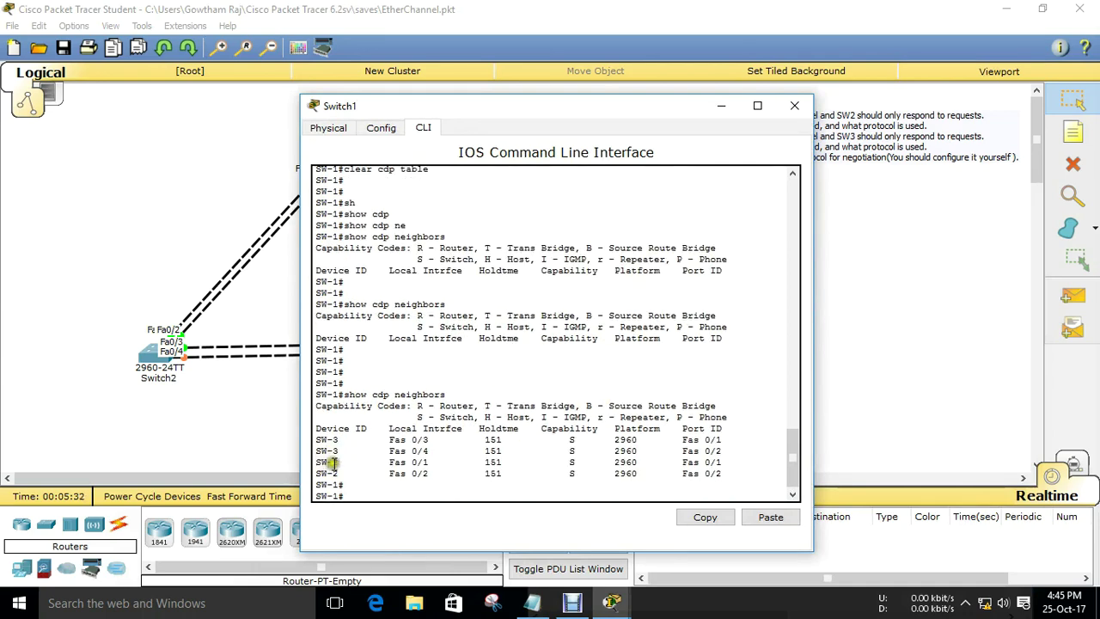
left_click_drag(318, 473, 488, 482)
left_click(483, 483)
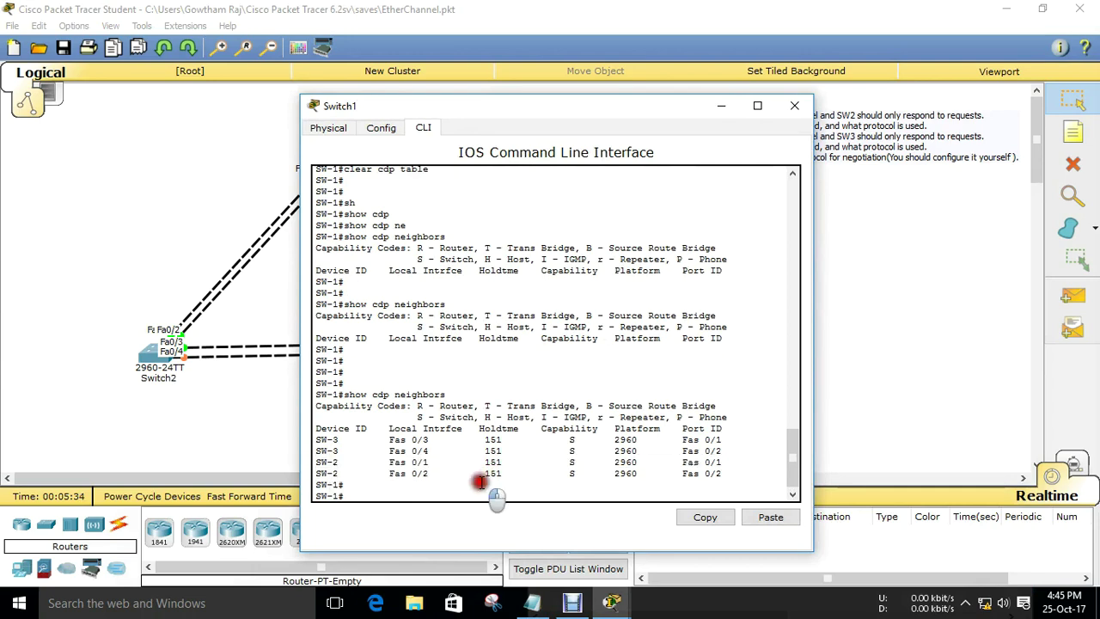
Step: Enter global configuration mode on SW-1 with conf t and begin an interface command
type("onf t")
key("Return")
key("Return")
type("int")
key("Tab")
type("f")
key("Tab")
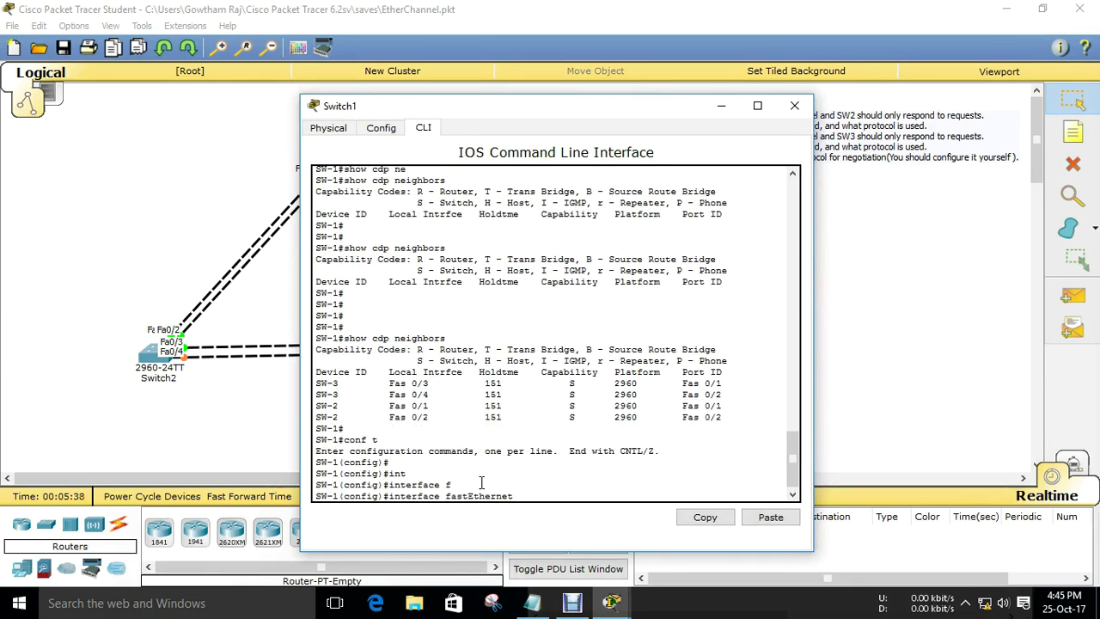
key("BackSpace")
key("BackSpace")
key("BackSpace")
key("BackSpace")
key("BackSpace")
key("BackSpace")
key("BackSpace")
key("BackSpace")
key("BackSpace")
key("BackSpace")
key("BackSpace")
key("BackSpace")
Step: Complete the interface command to configure the range fastEthernet 0/1 - 2 on SW-1
type("ra")
key("Tab")
type("f")
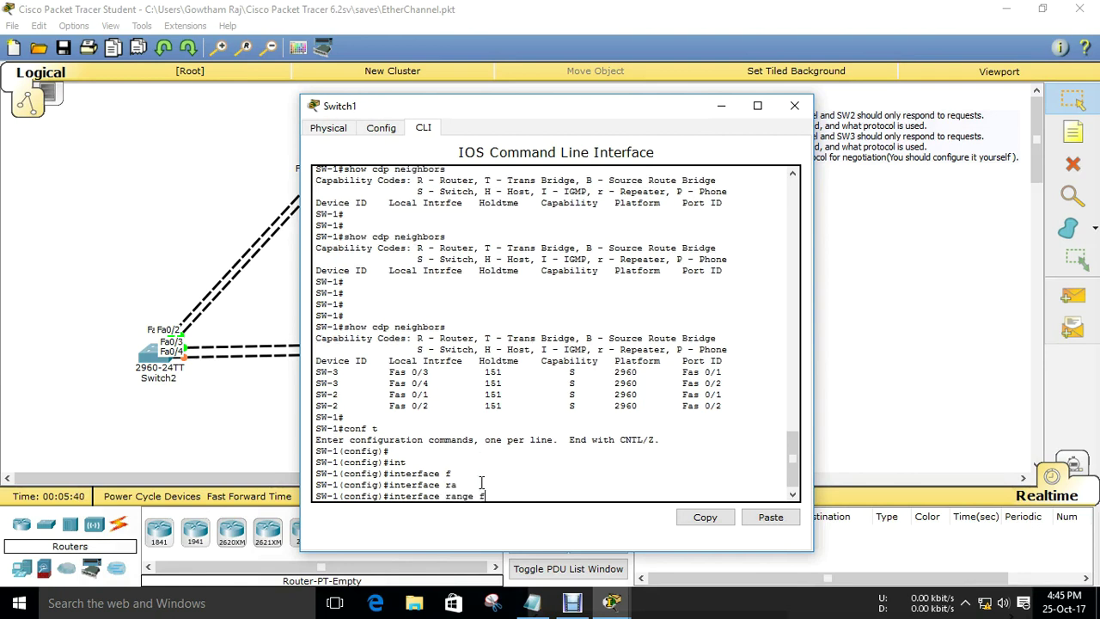
key("Tab")
type("0")
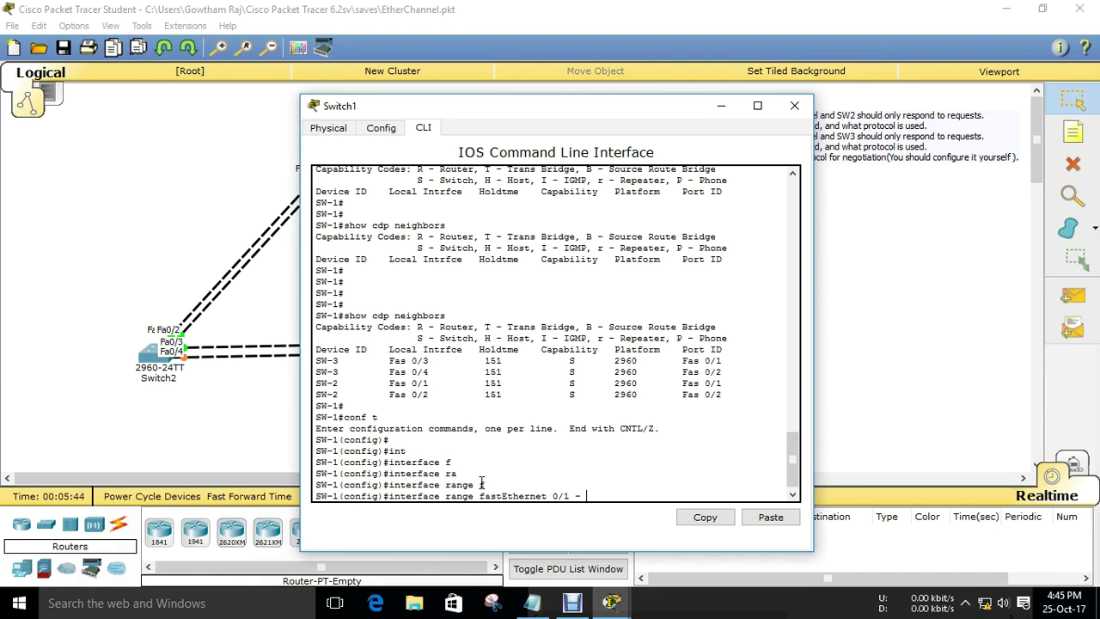
type("/1 - 2")
key("Return")
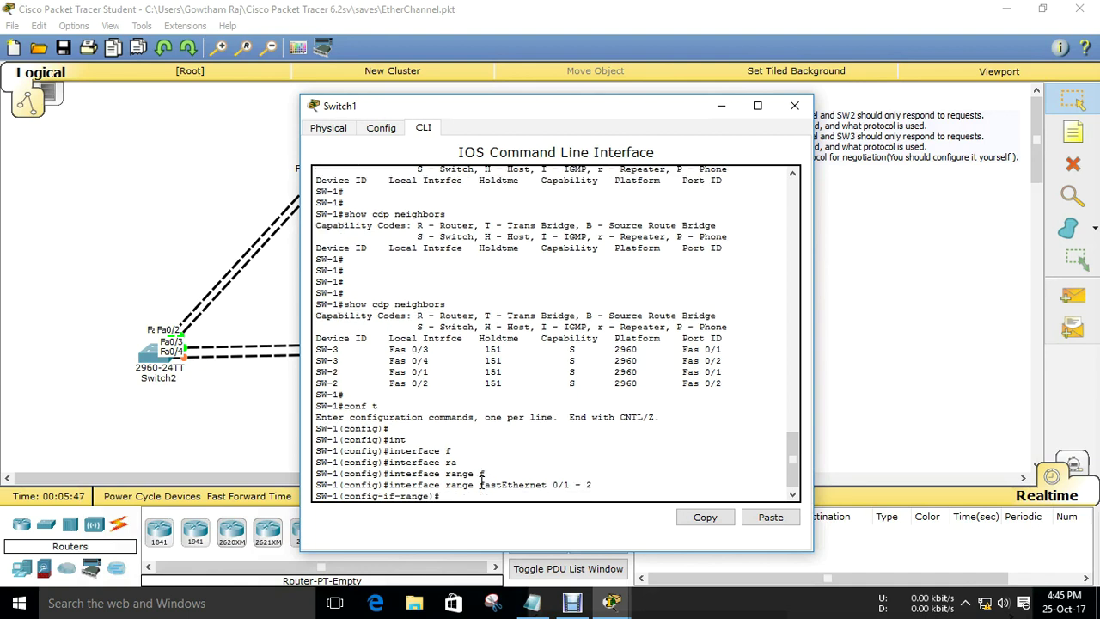
Step: Set SW-1's selected interface range to trunking with switchport mode trunk
type("sw")
key("Tab")
type("mo")
key("Tab")
type("tr")
key("Tab")
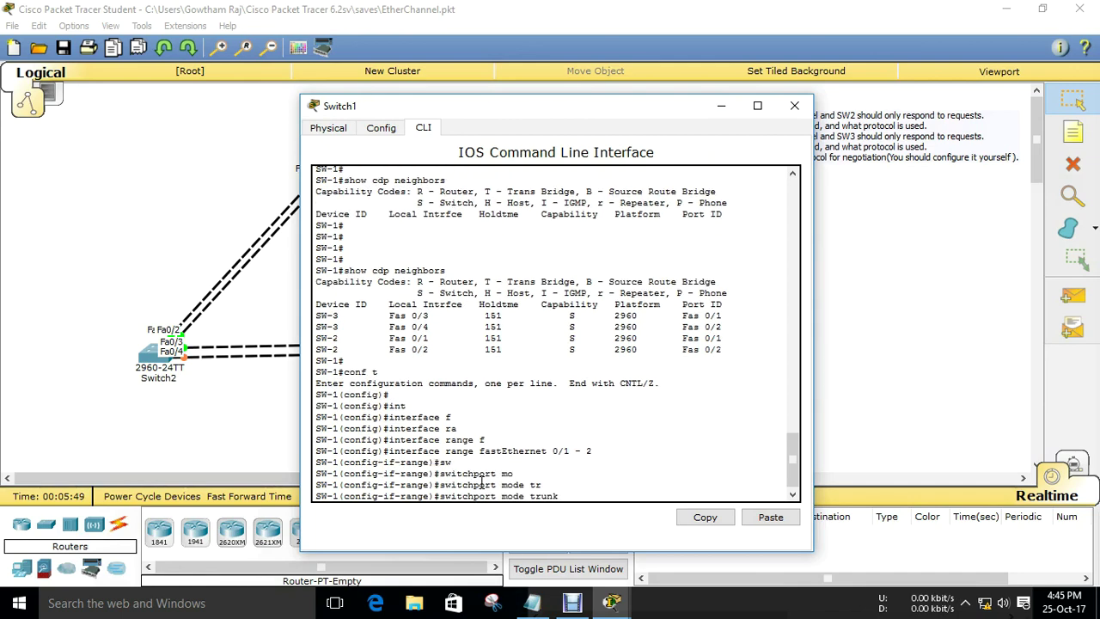
key("Return")
key("Return")
key("Return")
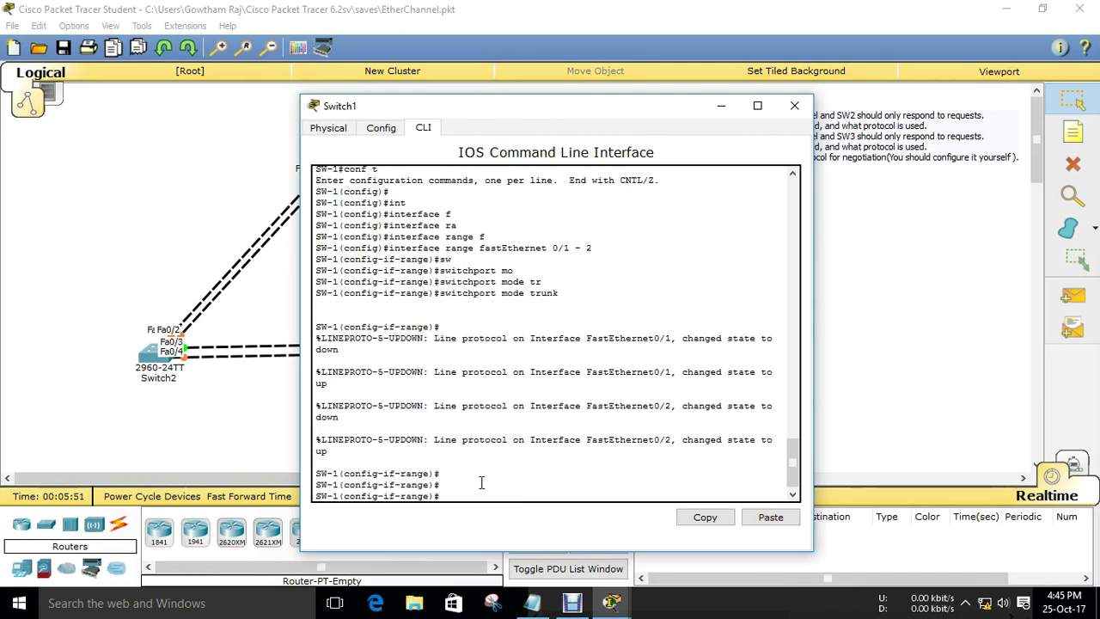
type("ch")
key("Tab")
type("annel-gr")
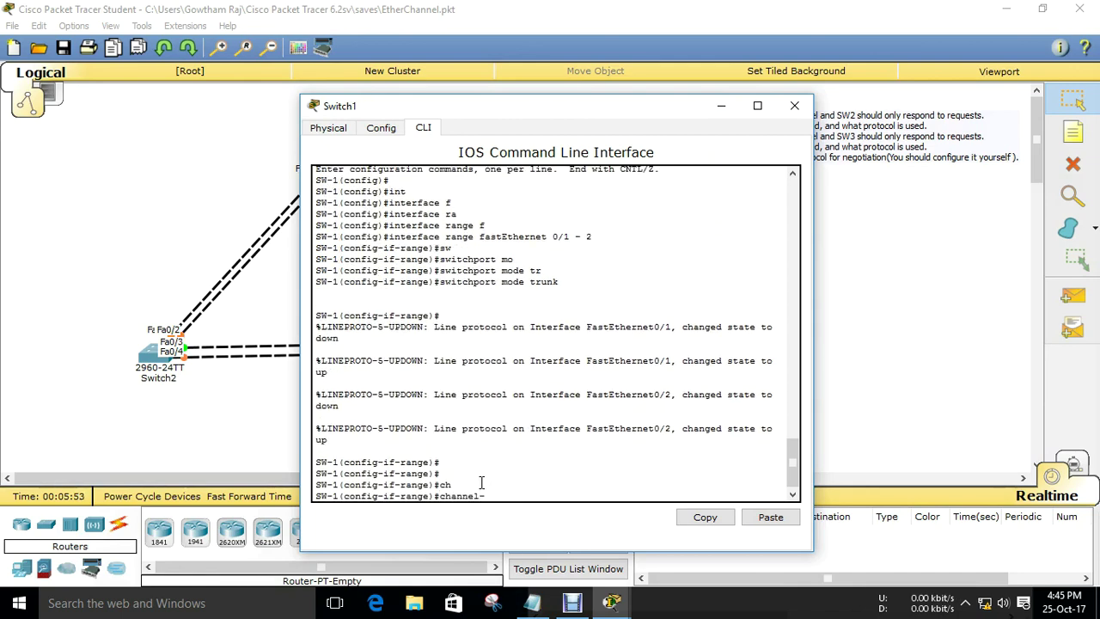
key("Tab")
type("1")
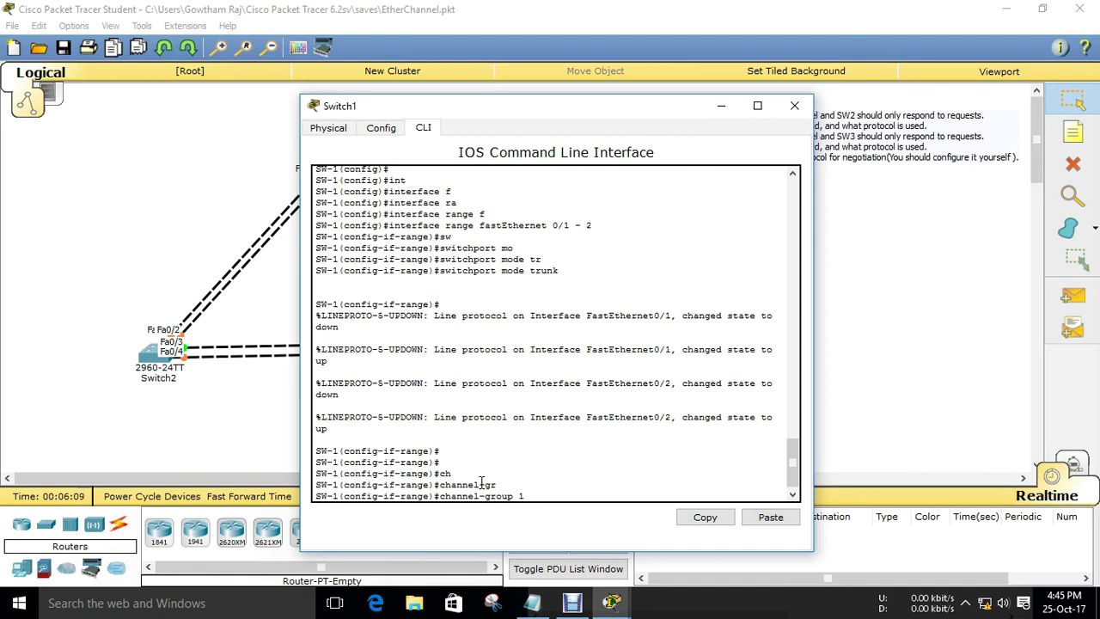
Step: Abandon the unfinished channel-group command and return SW-1 to privileged EXEC mode
key("ctrl+z")
key("Return")
key("Return")
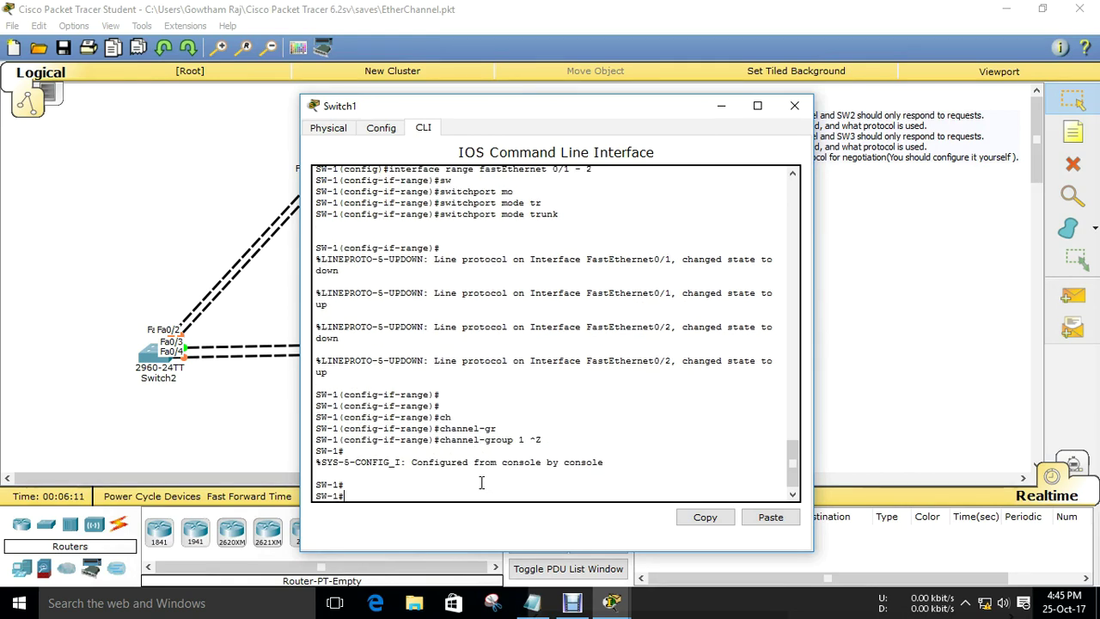
Step: Maximize Switch1's window and list all its interfaces to the end with show ip interface brief
key("super+Up")
type("sh")
key("Tab")
type("ip int")
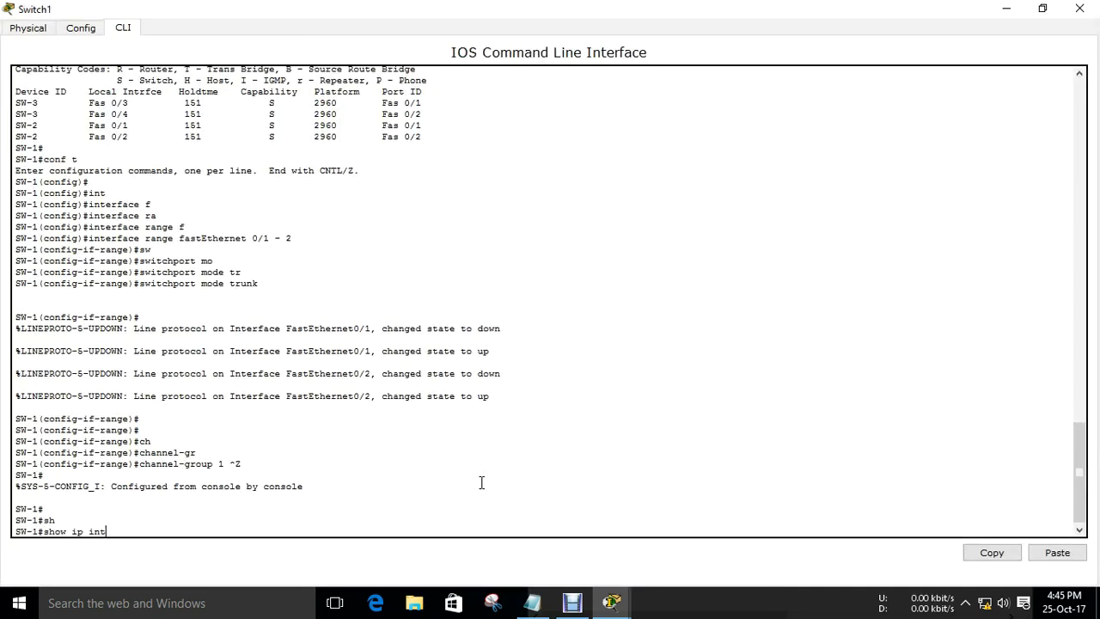
type(" br")
key("Tab")
key("Return")
key("space")
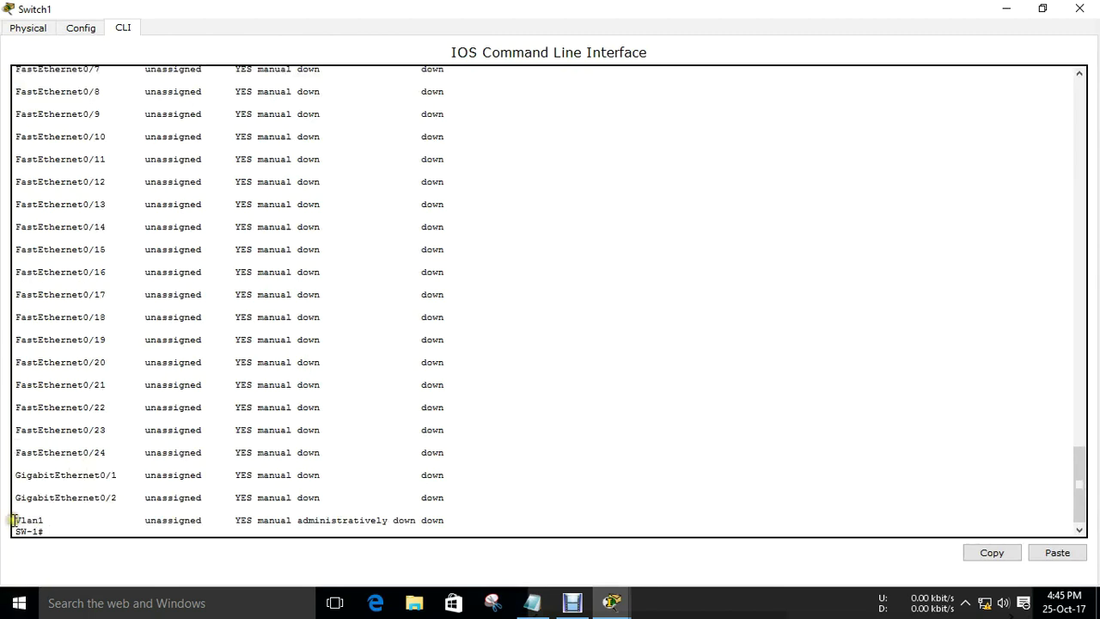
Step: Highlight the Vlan1 row at the end of SW-1's interface list and bring up a fresh prompt
left_click_drag(14, 520, 456, 521)
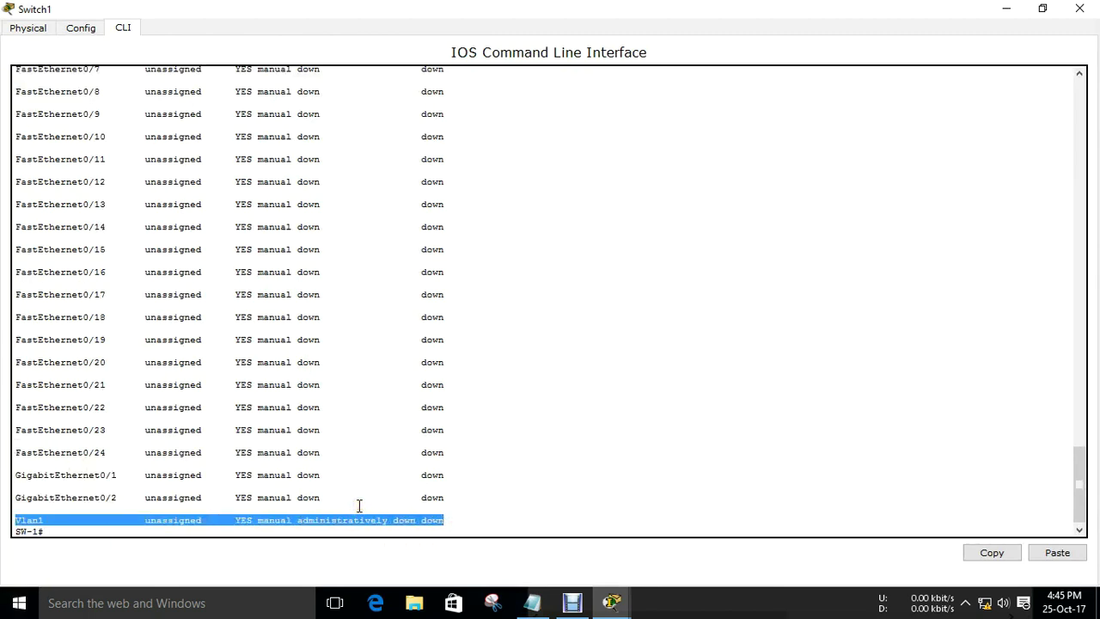
key("Return")
key("Return")
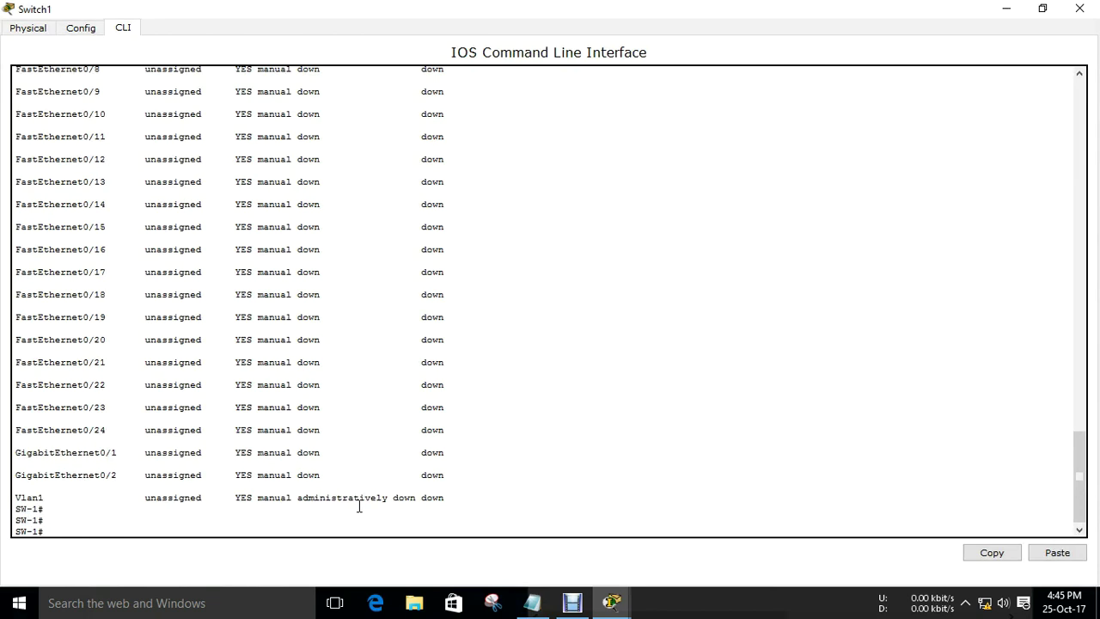
Step: Enter global configuration mode on SW-1 and select the interface range fastEthernet 0/1 - 2
type("conf t")
key("Return")
key("Return")
type("int")
key("Tab")
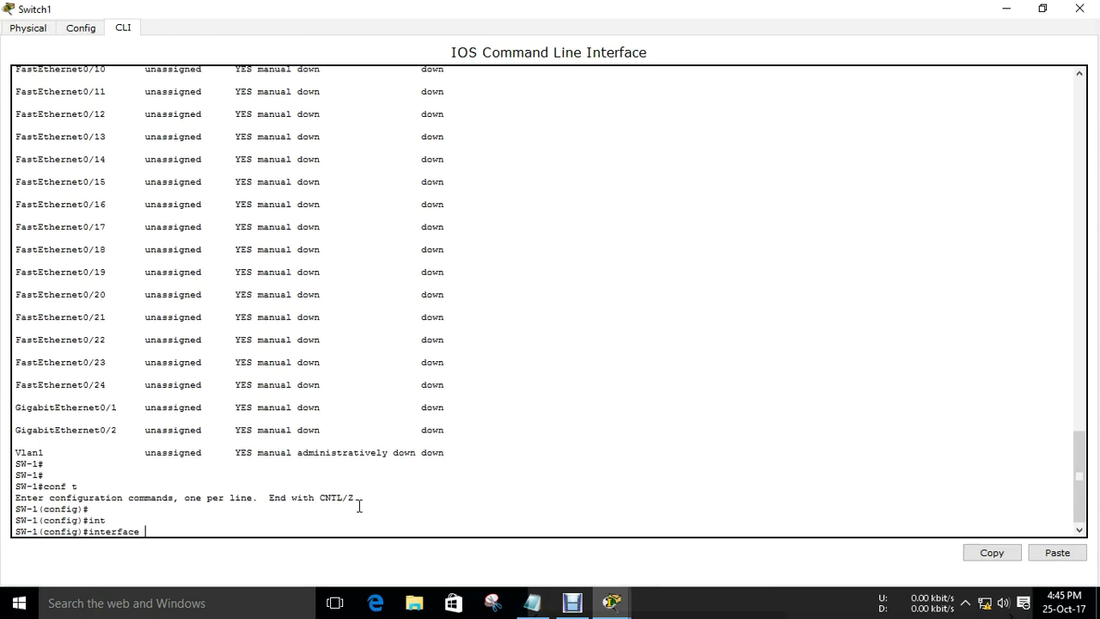
type("ra")
key("Tab")
type("f")
key("Tab")
type("0/")
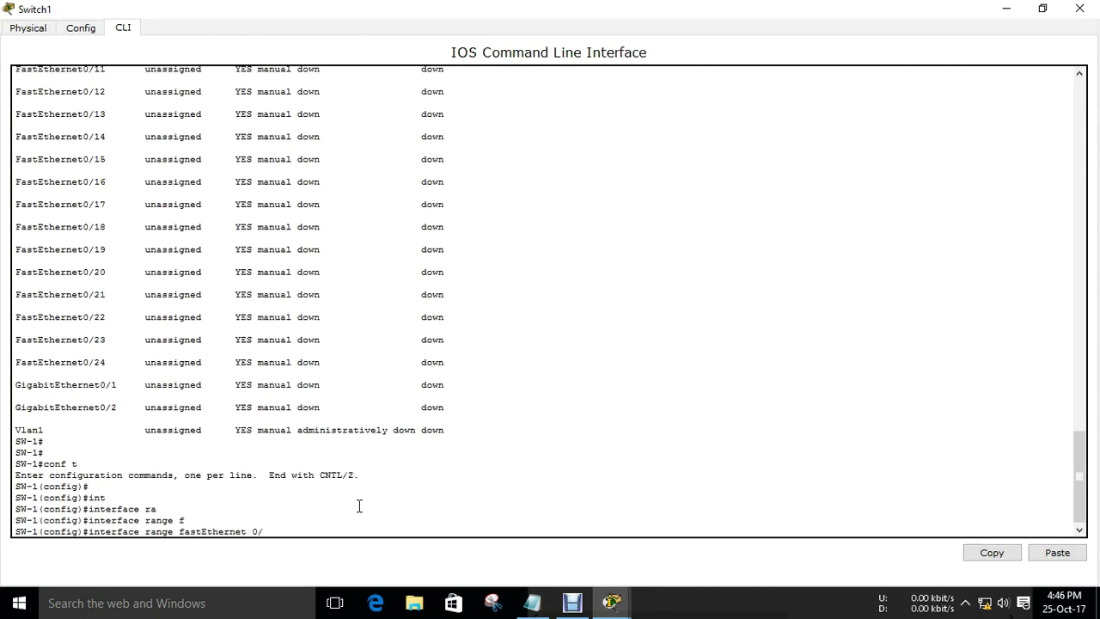
type("1 - 2")
key("Return")
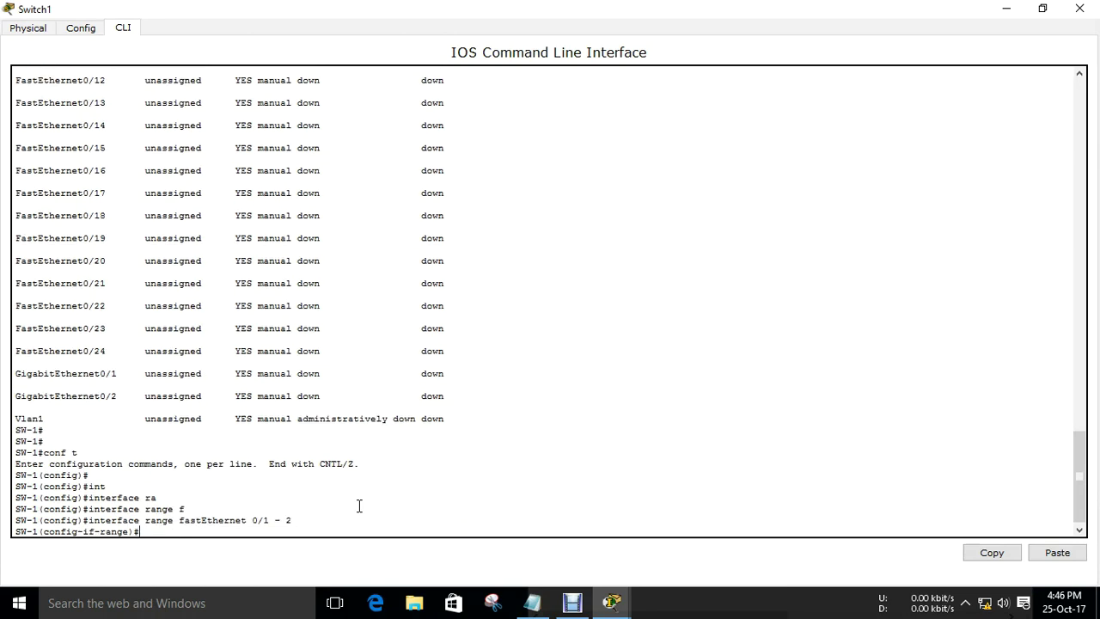
Step: Assign SW-1's selected interface range to an EtherChannel with channel-group 1 mode desirable
type("channel-gr")
key("Tab")
type("1 mo")
key("Tab")
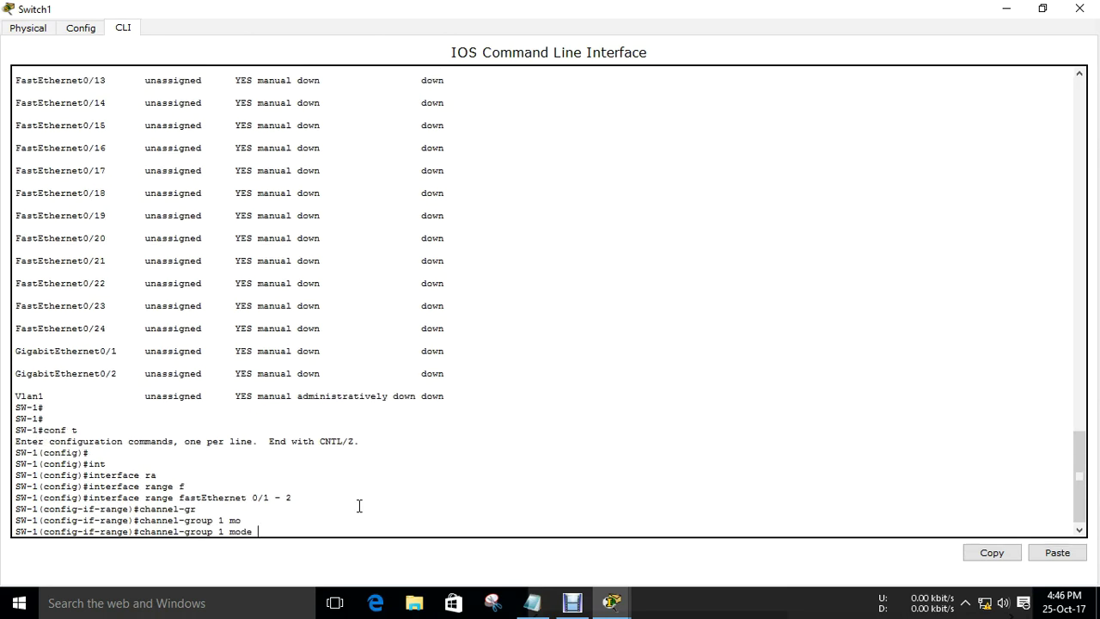
type("des")
key("Tab")
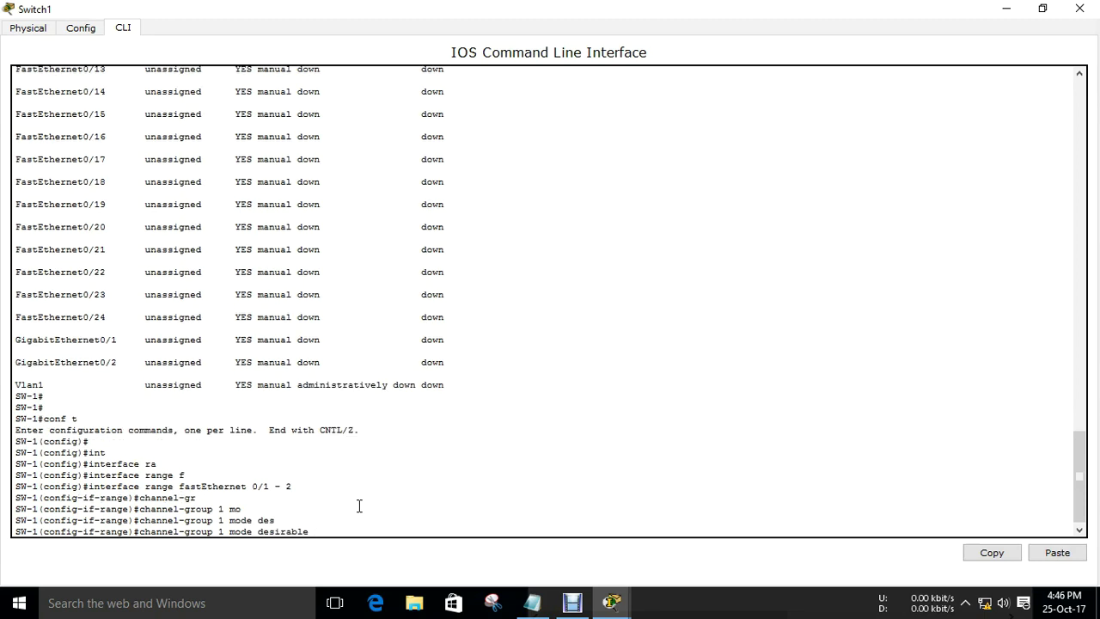
key("Return")
key("Return")
key("Return")
key("Return")
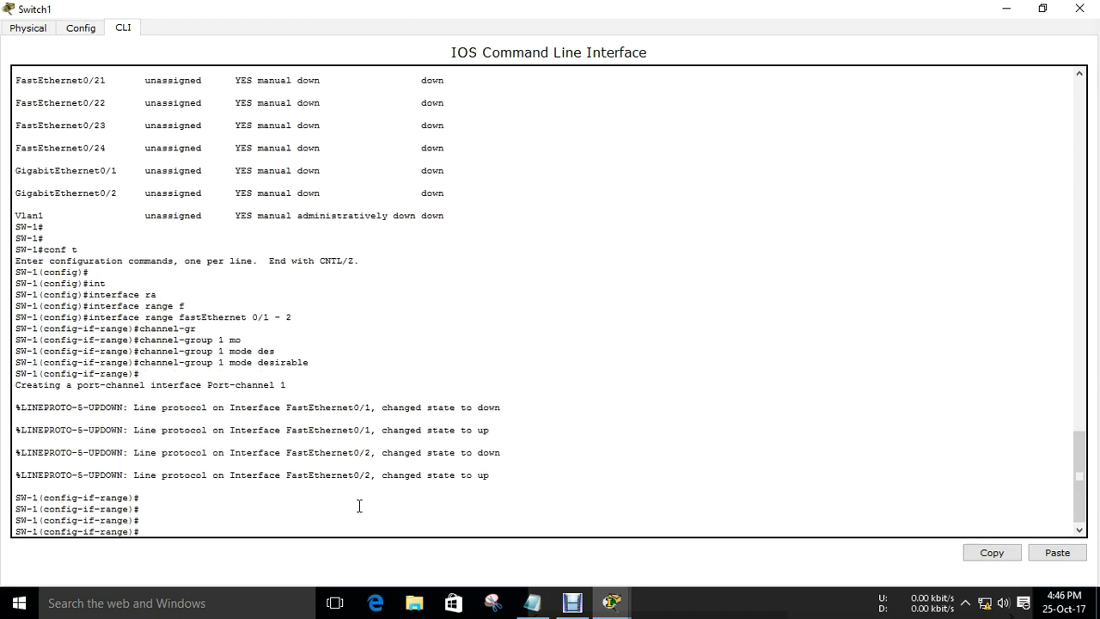
Step: List SW-1's interfaces from configuration mode with do show ip interface brief and highlight the Port-channel 1 row
type("do sh ip int br")
key("Tab")
key("Return")
key("space")
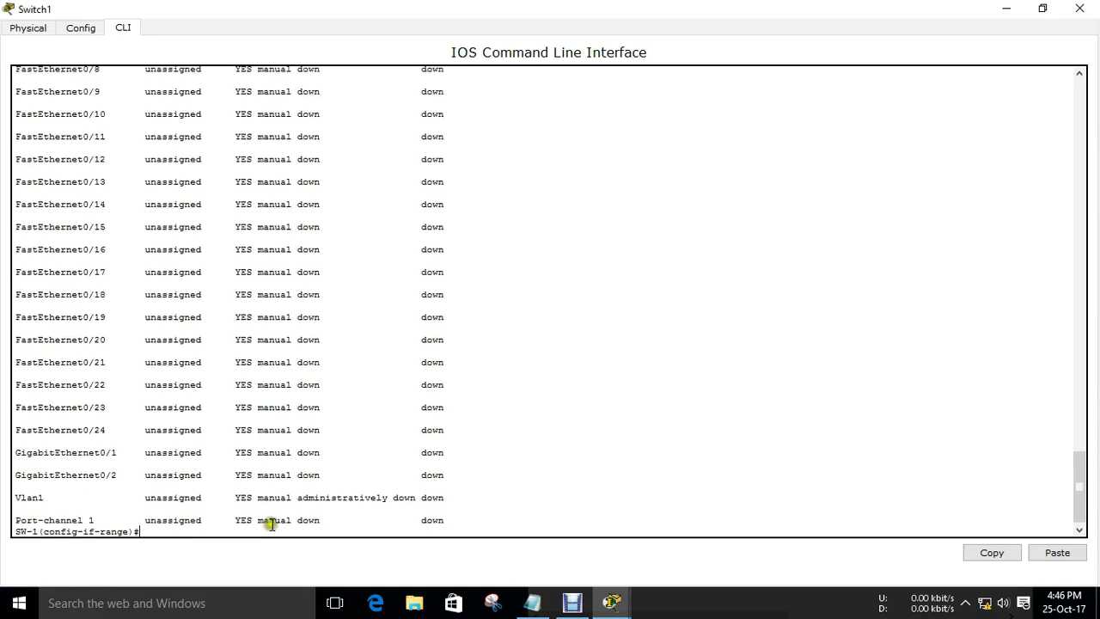
left_click_drag(15, 520, 444, 524)
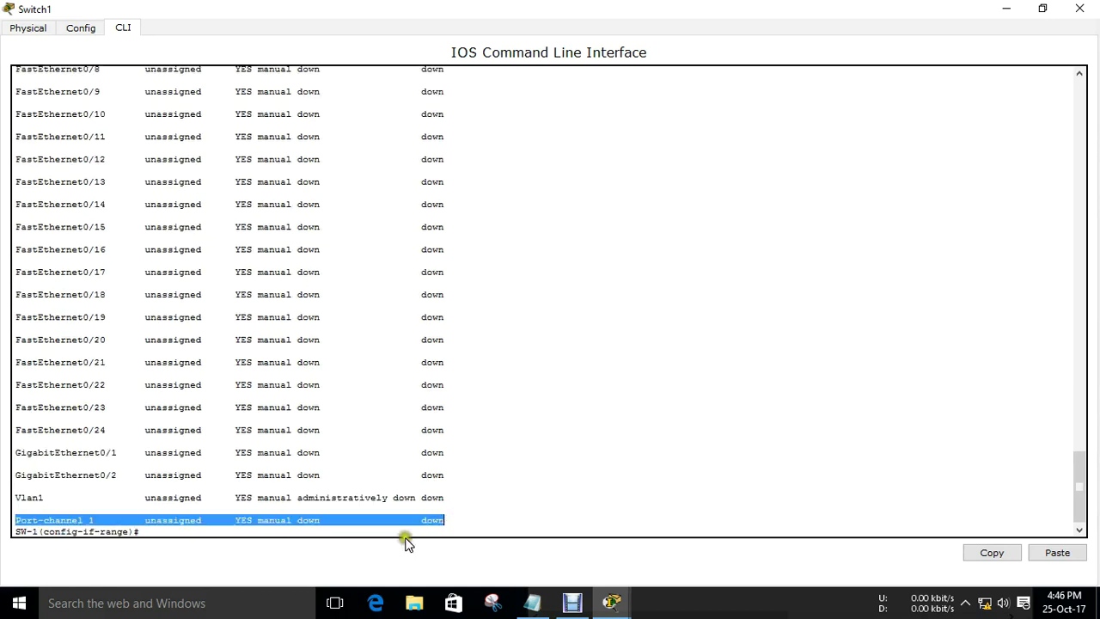
Step: Restore Switch1's window to normal size, open Switch2's CLI and arrange the two windows side by side
left_click(1042, 9)
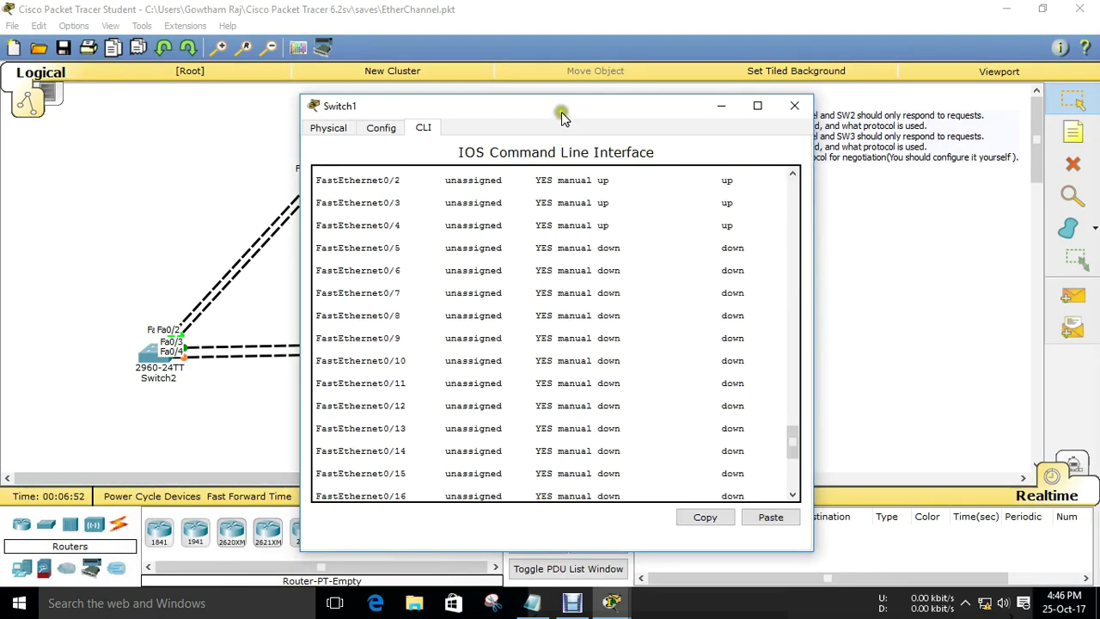
left_click_drag(561, 112, 745, 115)
left_click(151, 358)
mouse_move(612, 601)
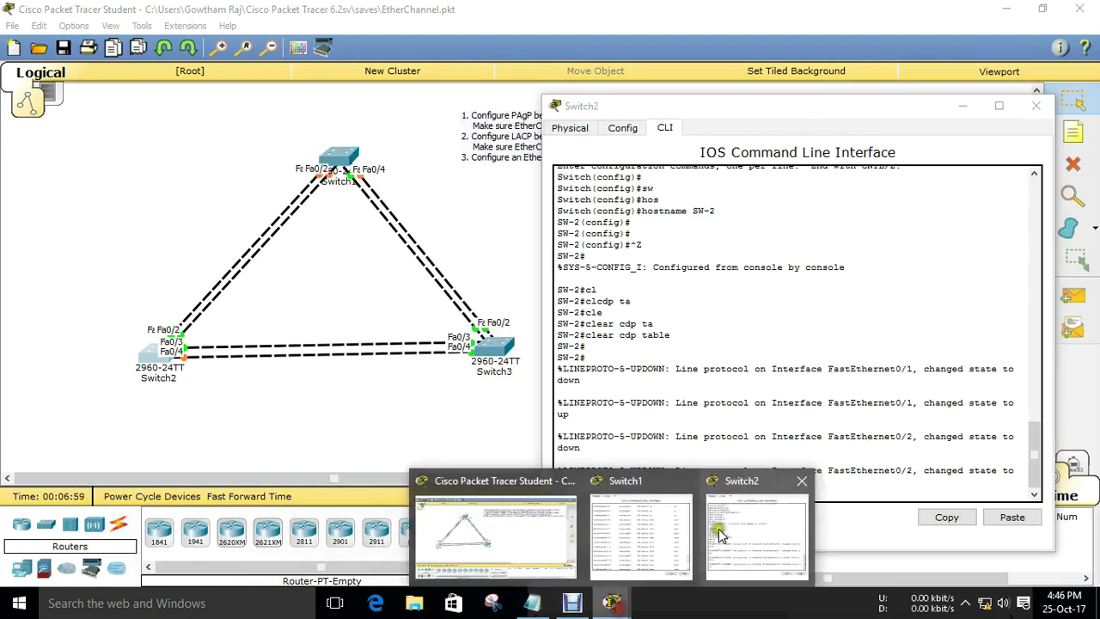
left_click(628, 526)
left_click_drag(476, 95, 218, 78)
Step: Enter global configuration mode on SW-2 with conf t
left_click(762, 206)
key("Return")
key("Return")
key("Return")
key("Return")
key("Return")
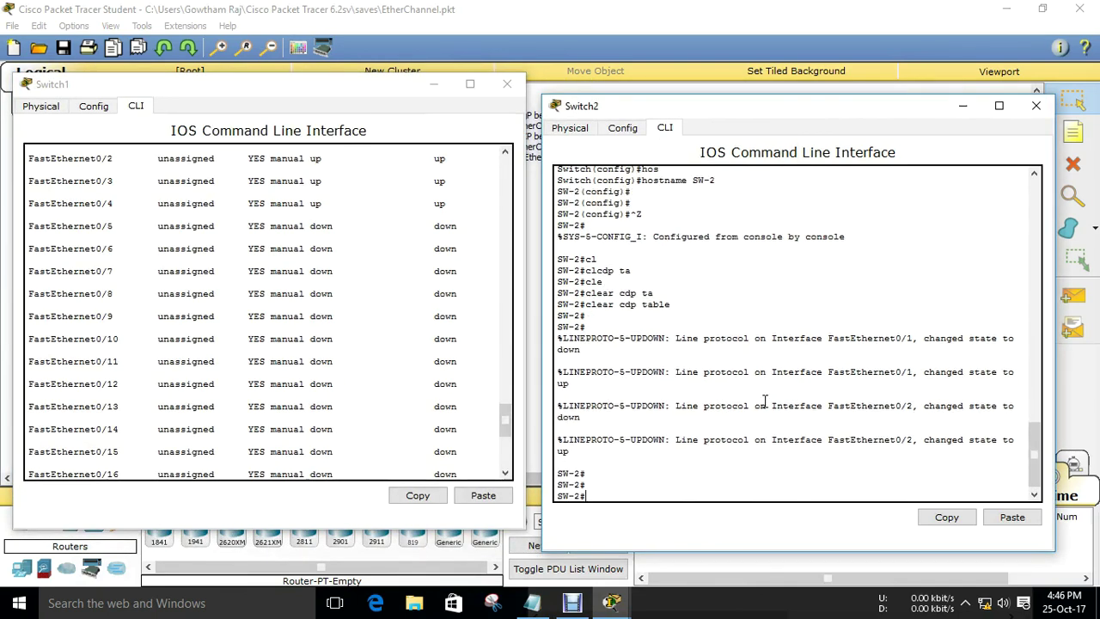
type("con f")
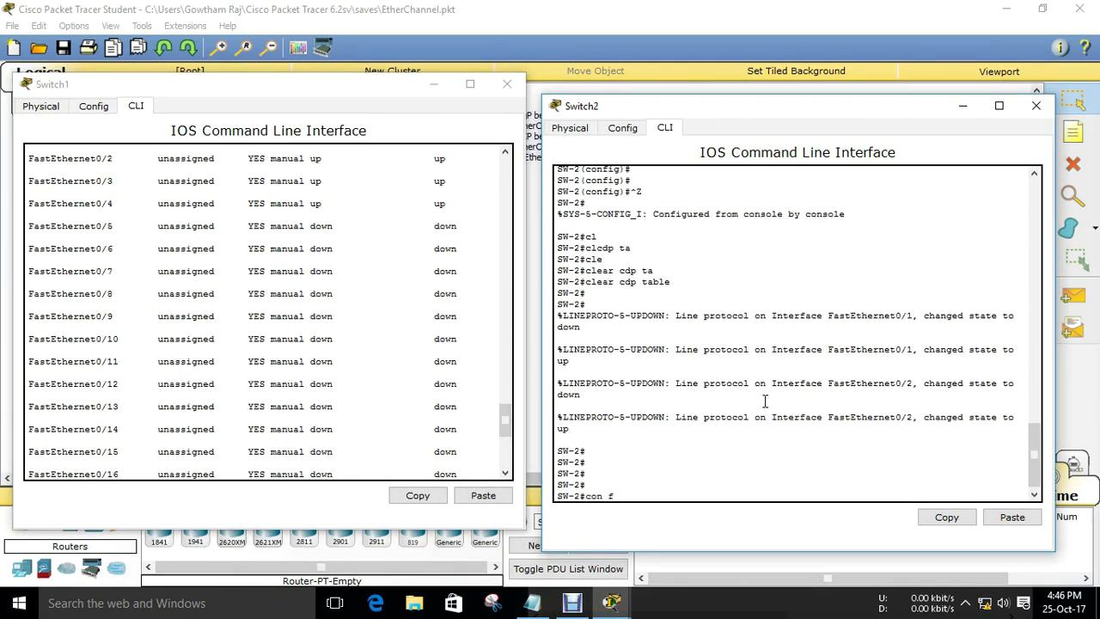
type("f t")
key("Return")
key("Return")
type("int")
key("Tab")
type("ra")
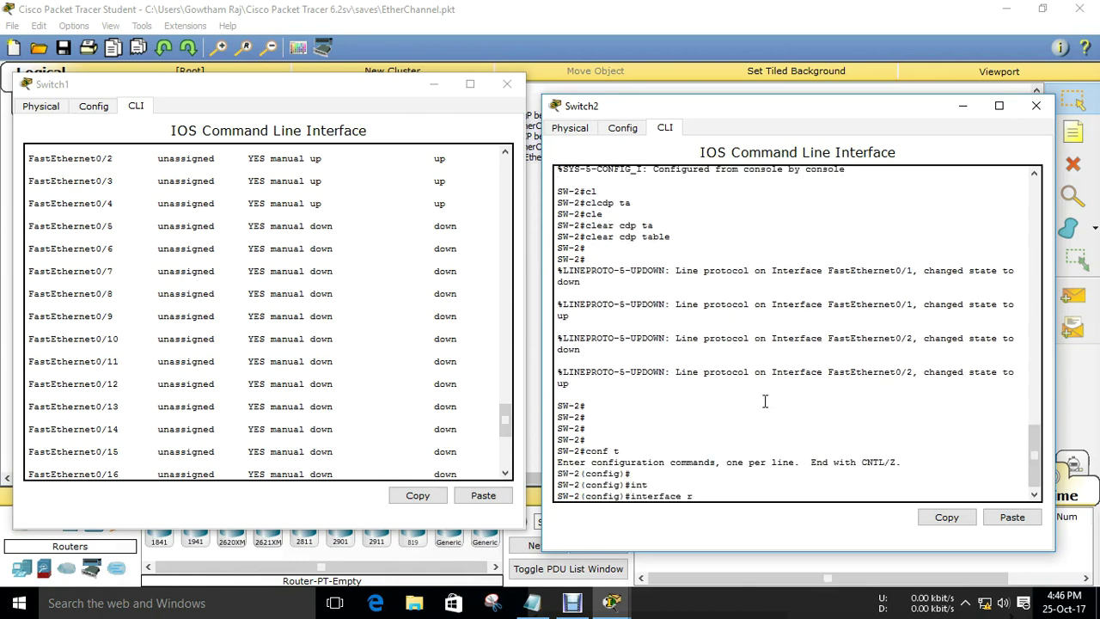
key("Tab")
type("f")
key("Tab")
type("0/")
key("BackSpace")
key("BackSpace")
key("BackSpace")
key("BackSpace")
key("BackSpace")
key("BackSpace")
key("BackSpace")
key("BackSpace")
key("BackSpace")
key("BackSpace")
key("BackSpace")
key("BackSpace")
key("BackSpace")
key("BackSpace")
key("BackSpace")
key("BackSpace")
key("BackSpace")
key("BackSpace")
key("BackSpace")
key("BackSpace")
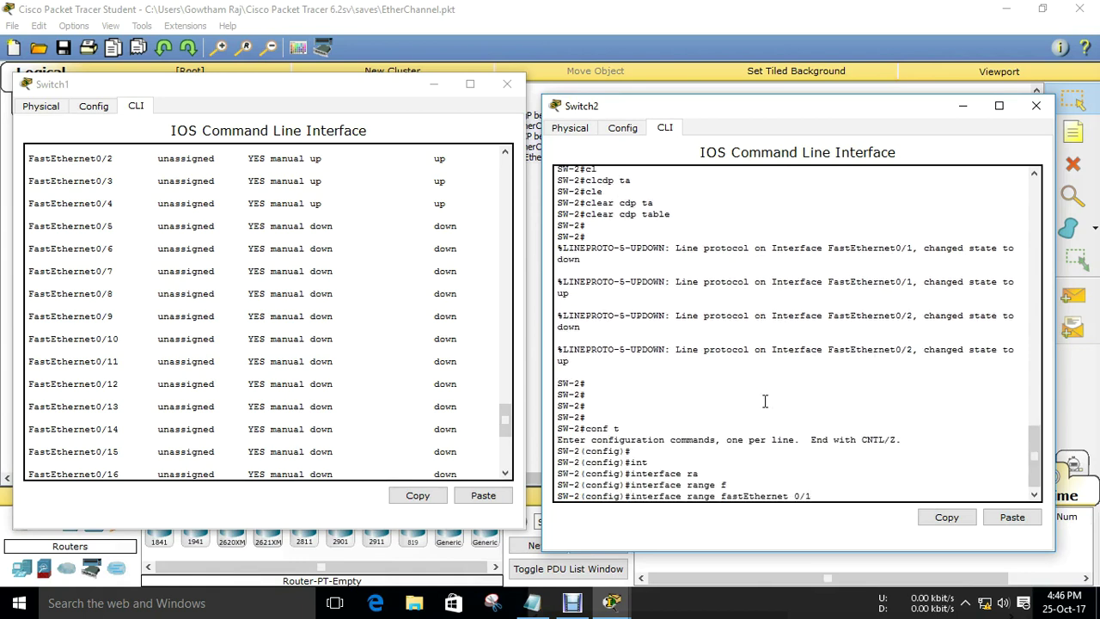
Step: List SW-2's CDP neighbors from configuration mode and highlight the entries for the links to SW-1
type("do")
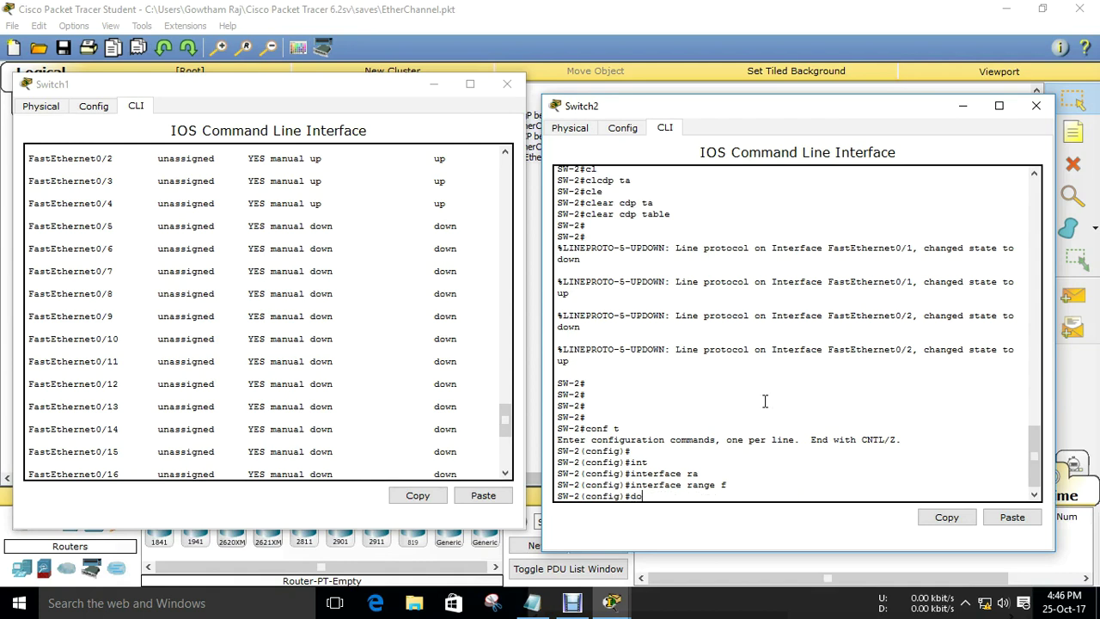
type(" sh cdp nei")
key("Return")
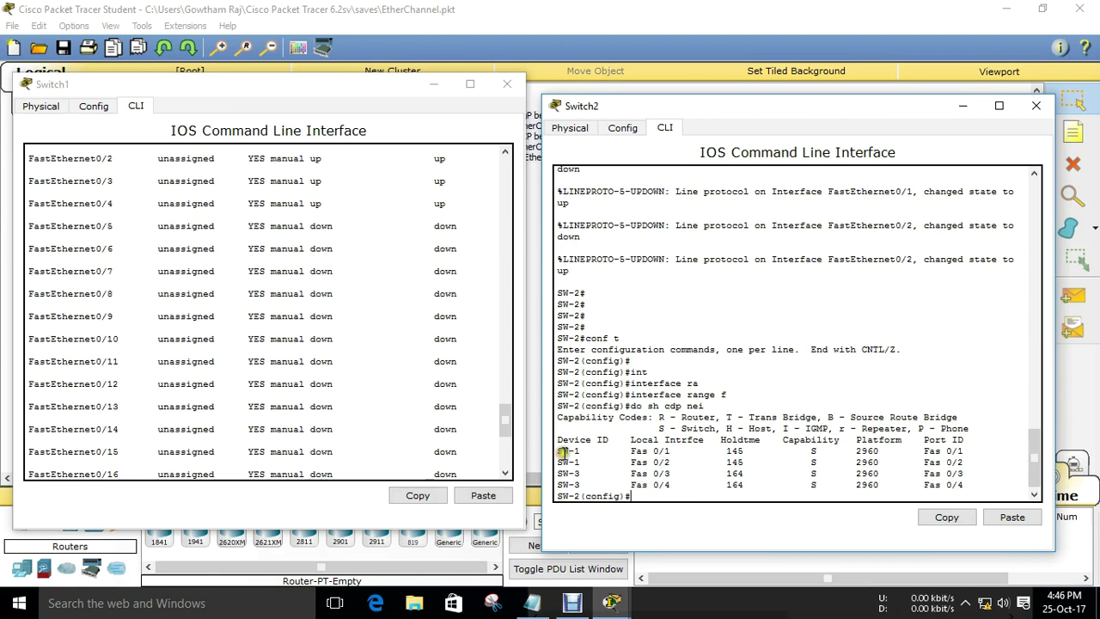
left_click_drag(559, 450, 675, 465)
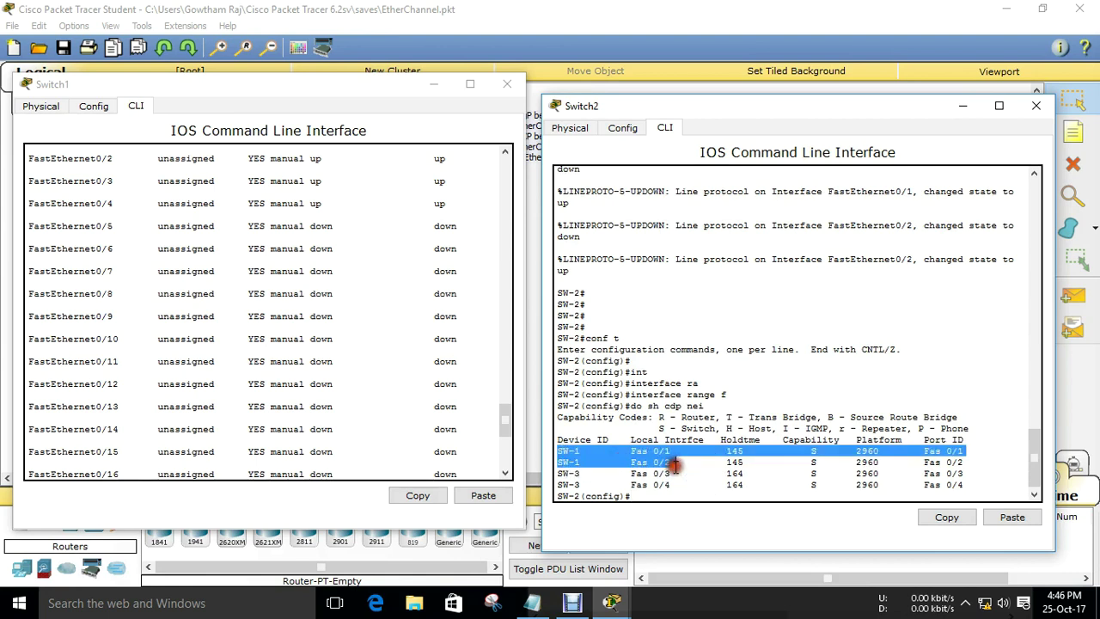
Step: Select the interface range fastEthernet 0/1 - 2 on SW-2
type("int")
key("Tab")
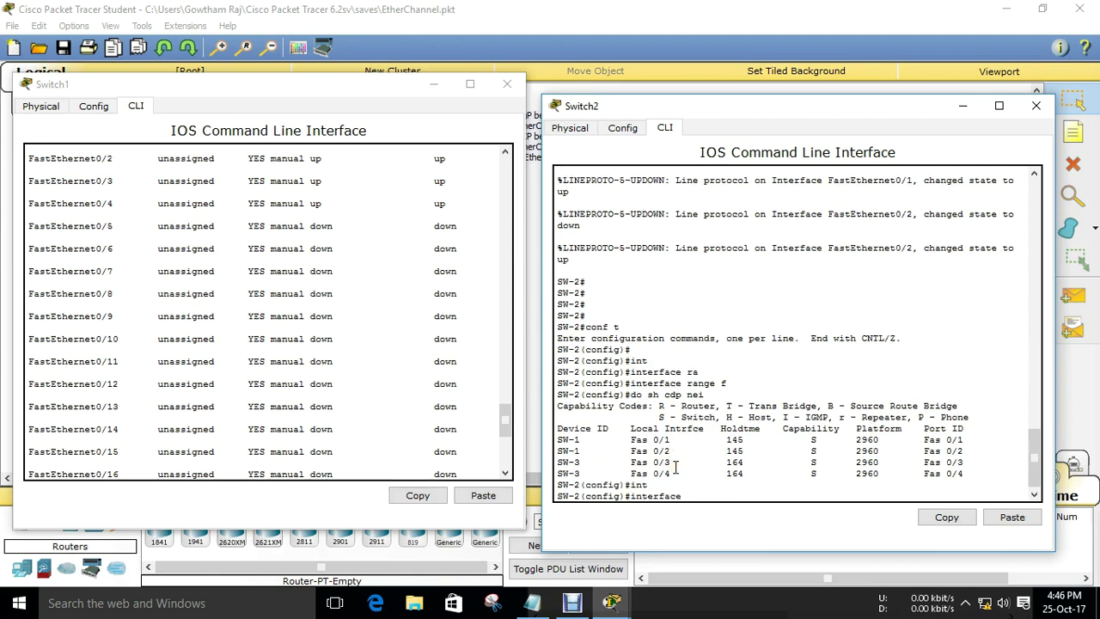
type("ra")
key("Tab")
type("f")
key("Tab")
type("0/1")
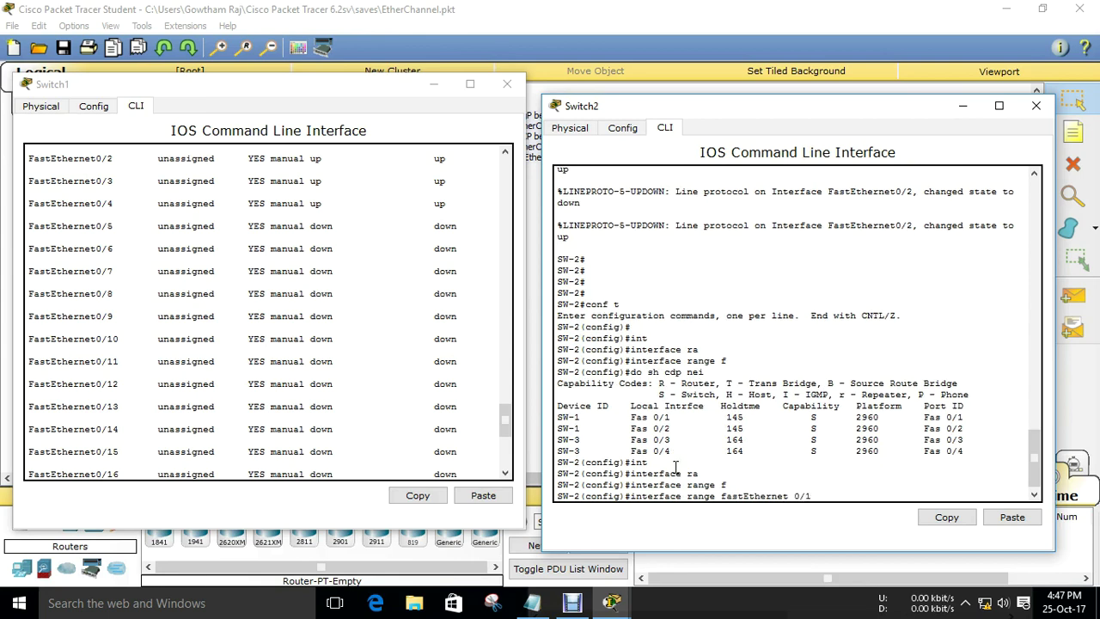
type(" - 2")
key("Return")
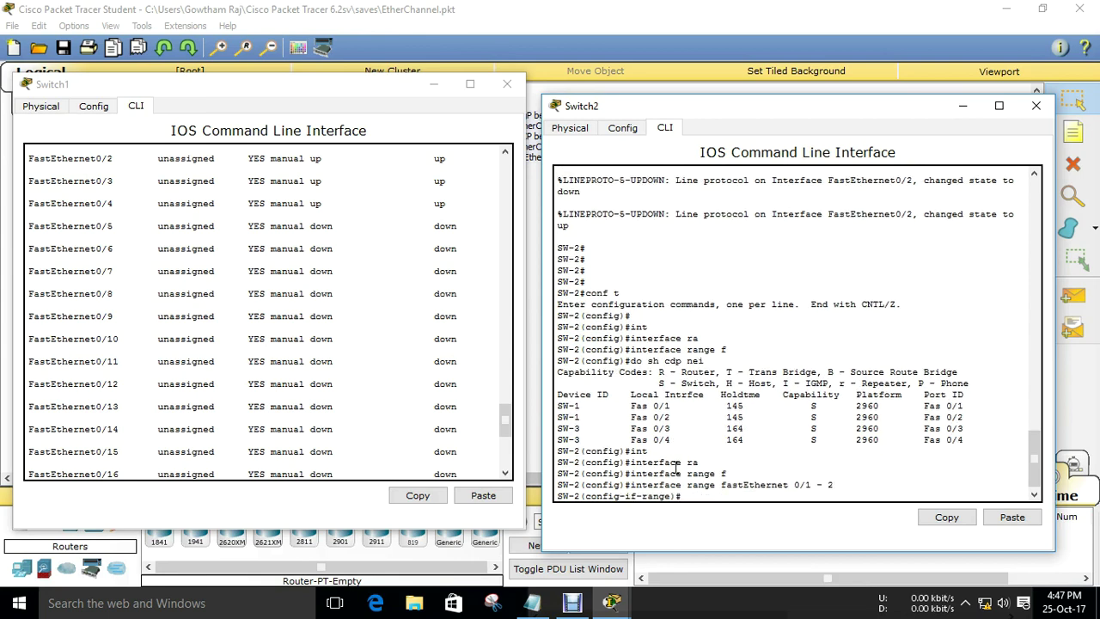
Step: Set SW-2's selected interface range to trunking with switchport mode trunk
key("Return")
type("swi")
key("Tab")
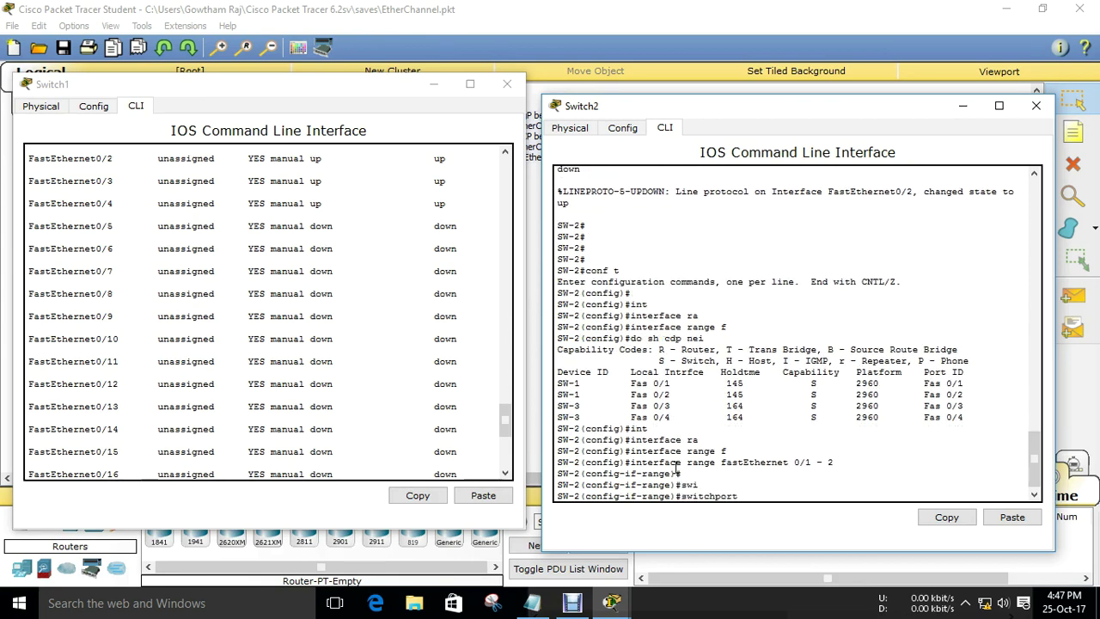
type("mo")
key("Tab")
type("tr")
key("Tab")
key("Return")
key("Return")
key("Return")
key("Return")
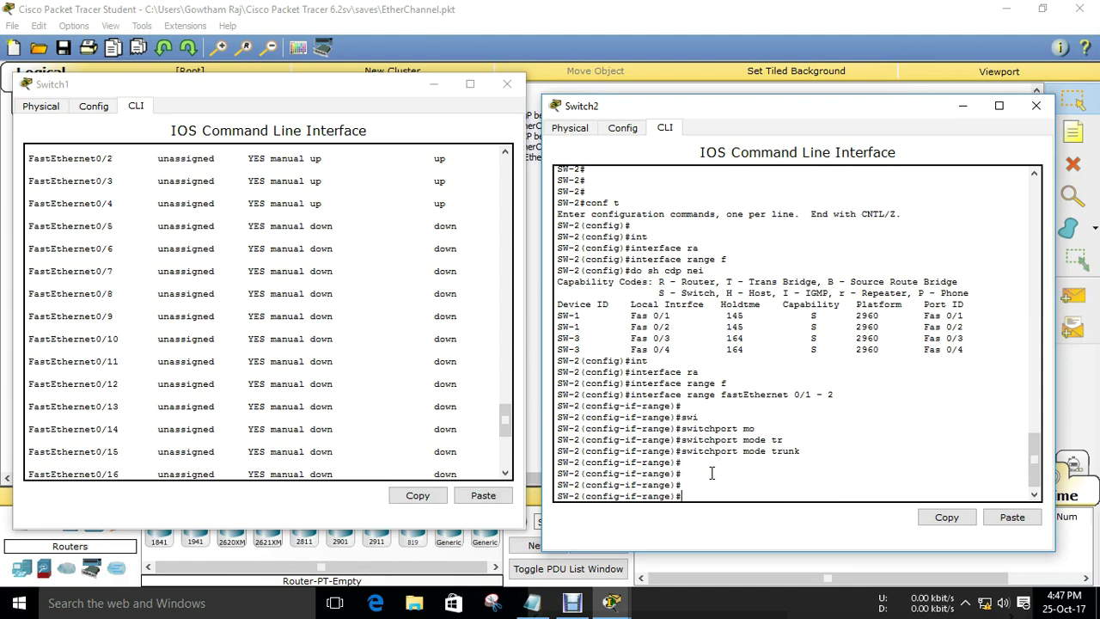
Step: Assign SW-2's selected interface range to channel-group 1 mode auto, checking the group number against the Port-channel 1 row on Switch1
type("channel-gr")
key("Tab")
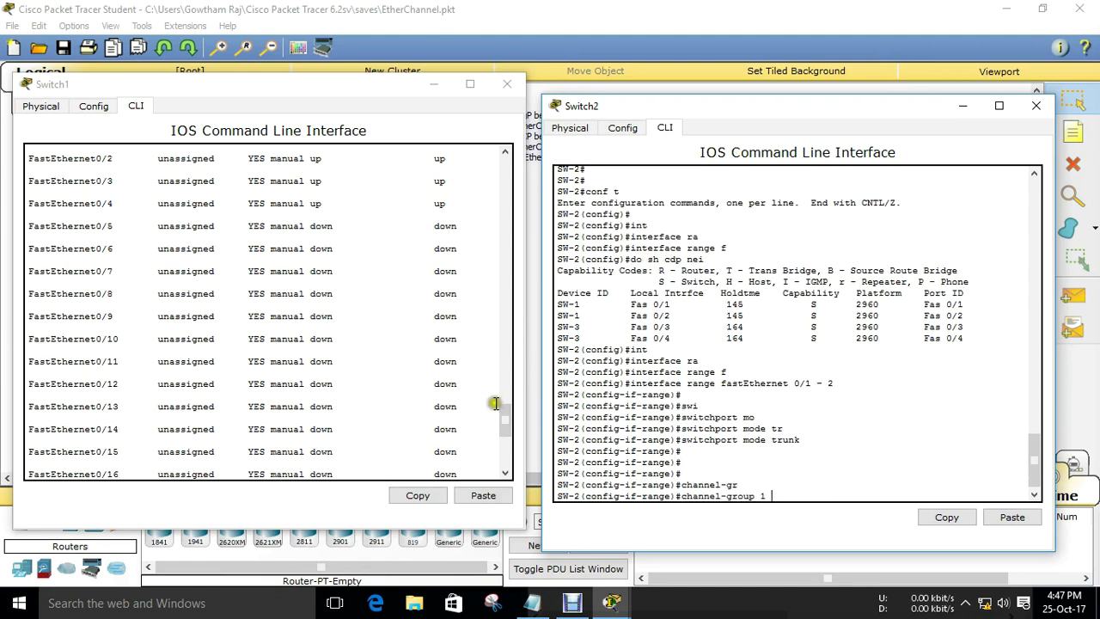
left_click(364, 398)
scroll(172, 421, "down", 4)
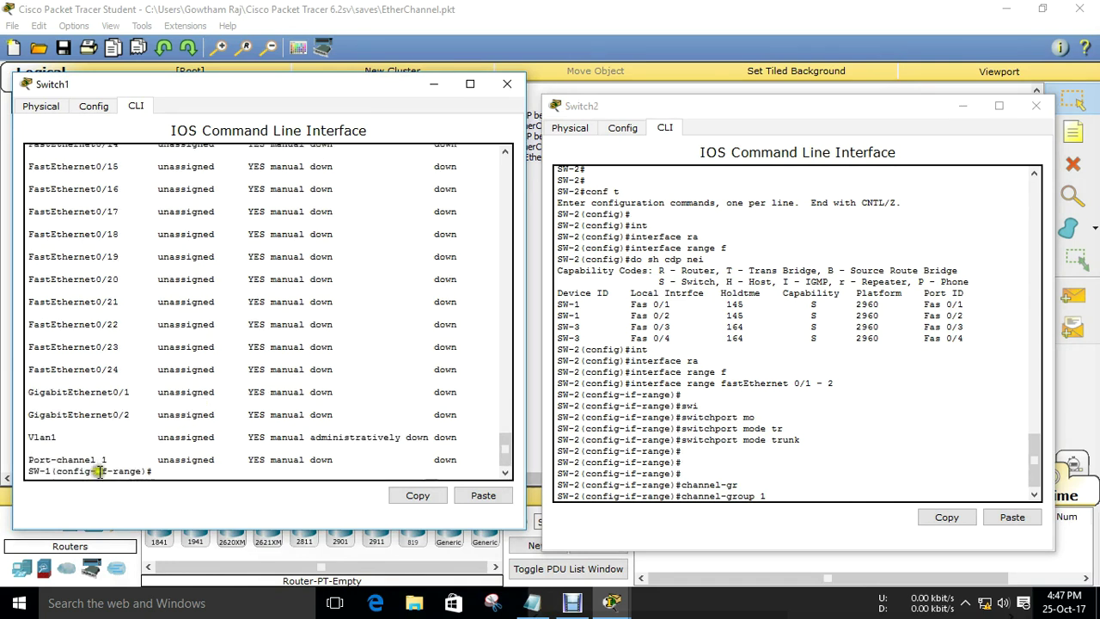
left_click_drag(28, 459, 142, 462)
left_click(175, 438)
left_click(784, 492)
type("mo")
key("Tab")
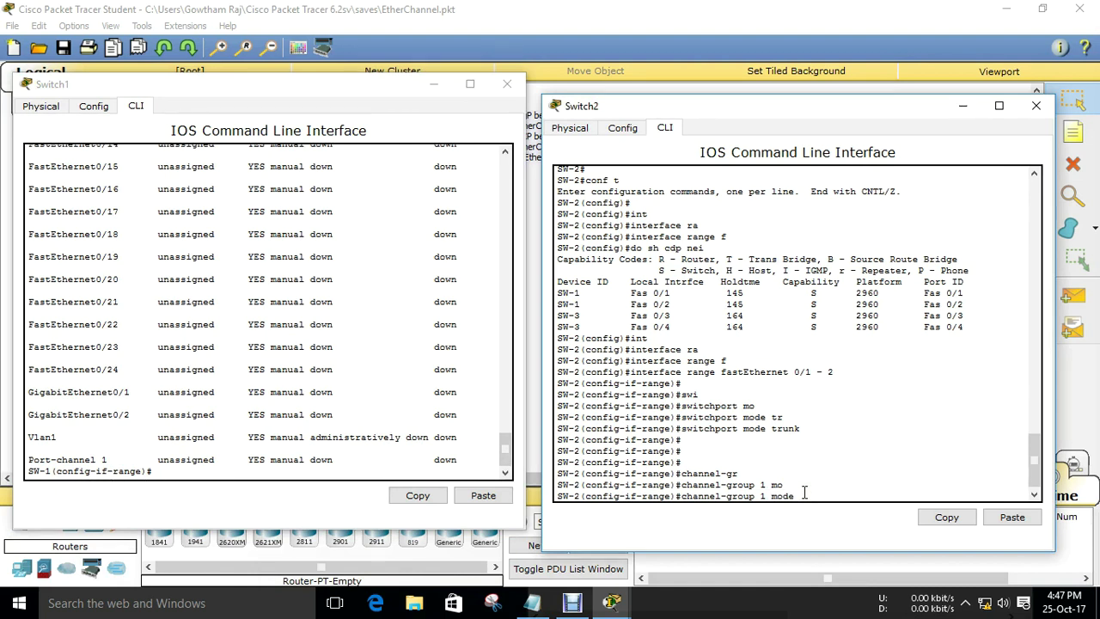
left_click(364, 424)
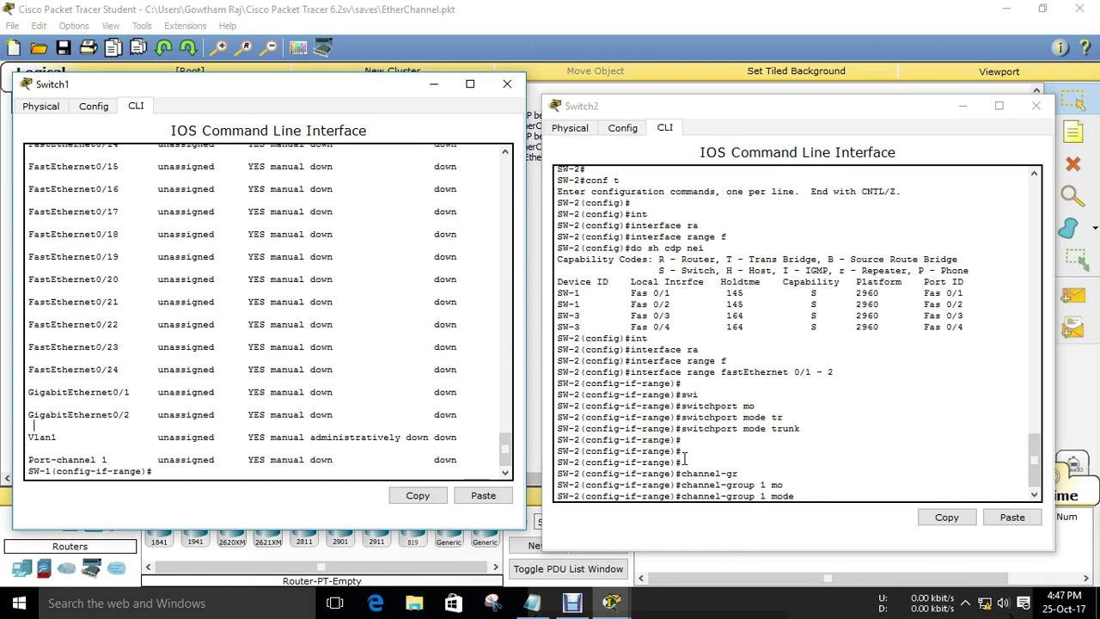
left_click(842, 485)
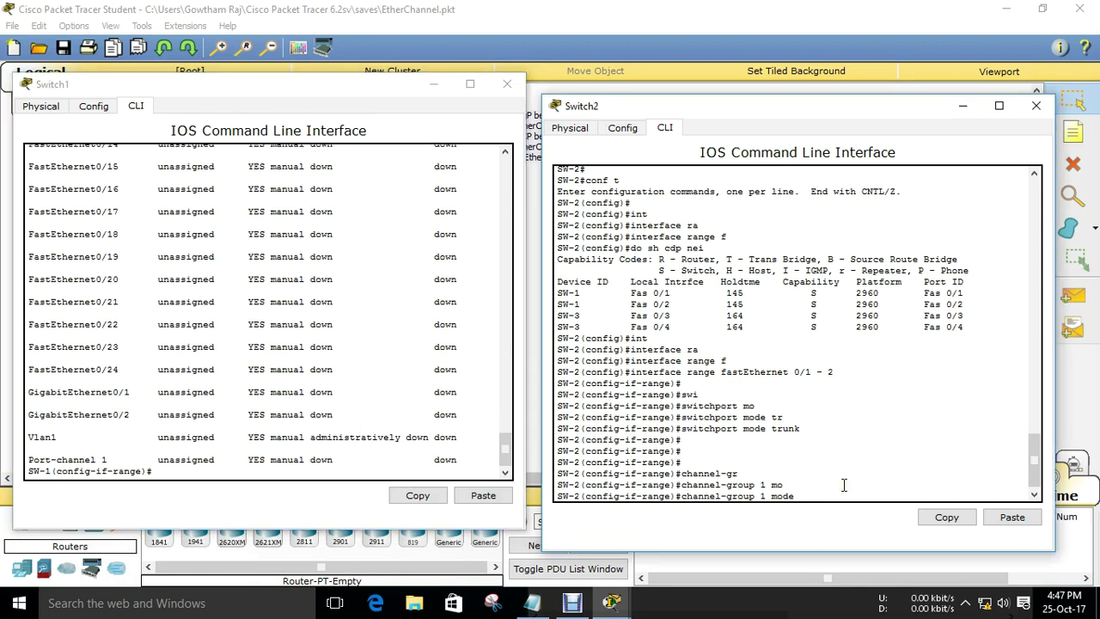
type("au")
key("Tab")
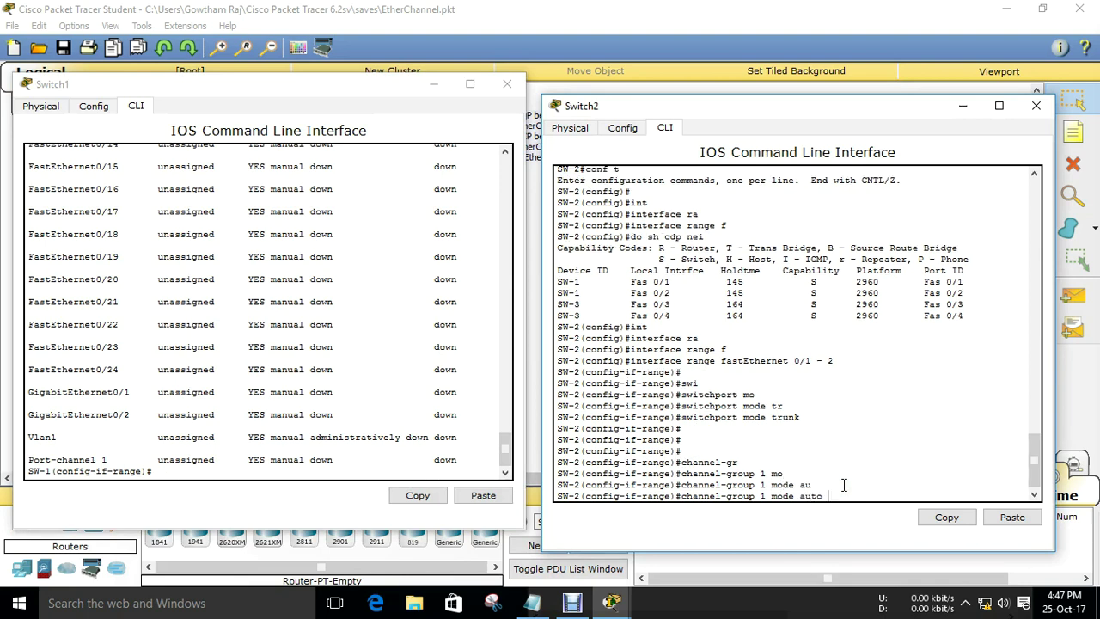
key("Return")
key("Return")
key("Return")
key("Return")
key("Return")
key("Return")
key("Return")
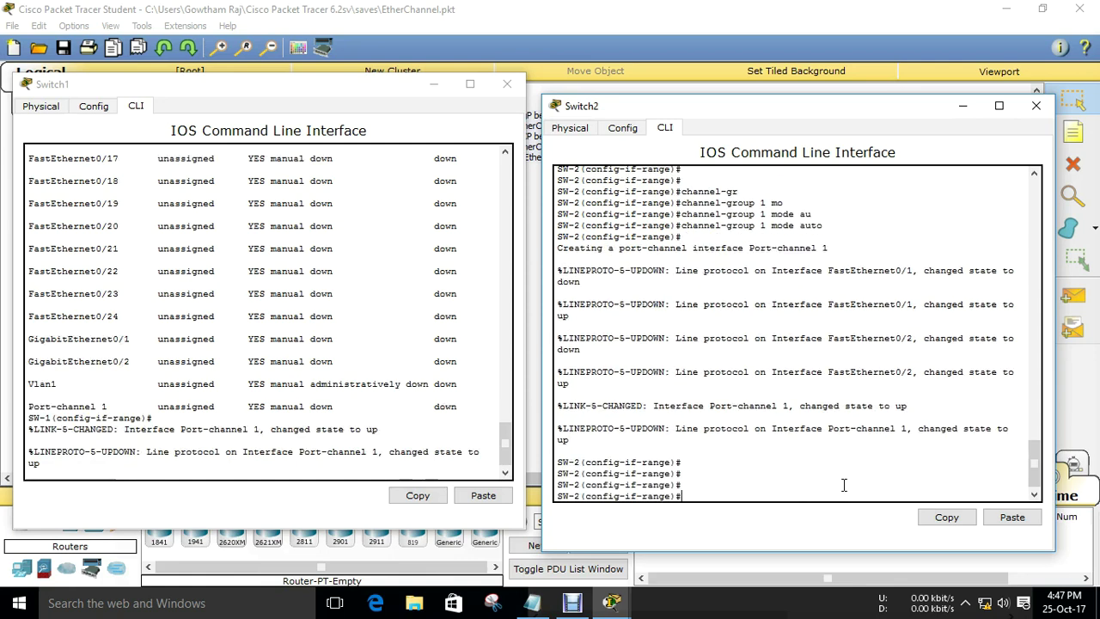
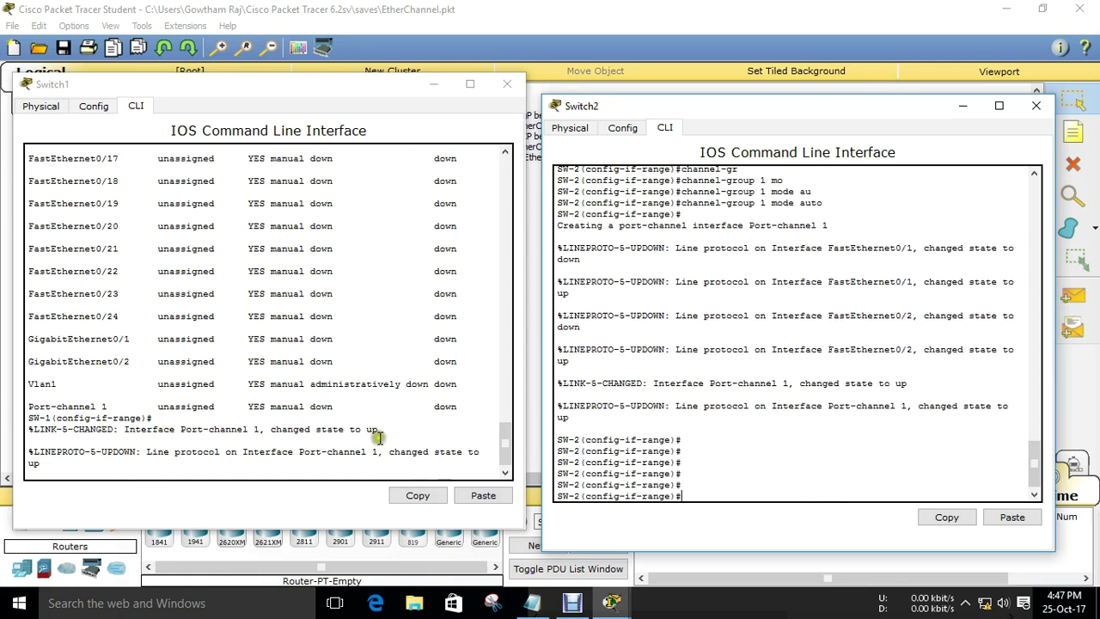
Step: Return SW-2 to privileged EXEC mode and display its EtherChannel status with show etherchannel summary
key("ctrl+z")
key("Return")
type("sh")
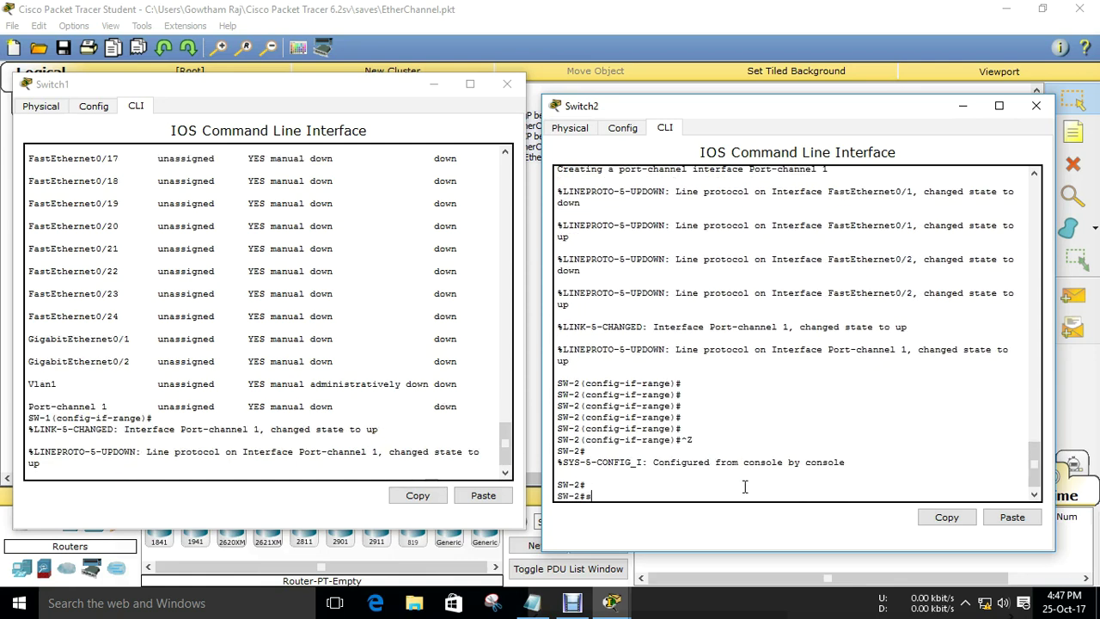
key("Tab")
type("et")
key("Tab")
type("su")
key("Tab")
key("Return")
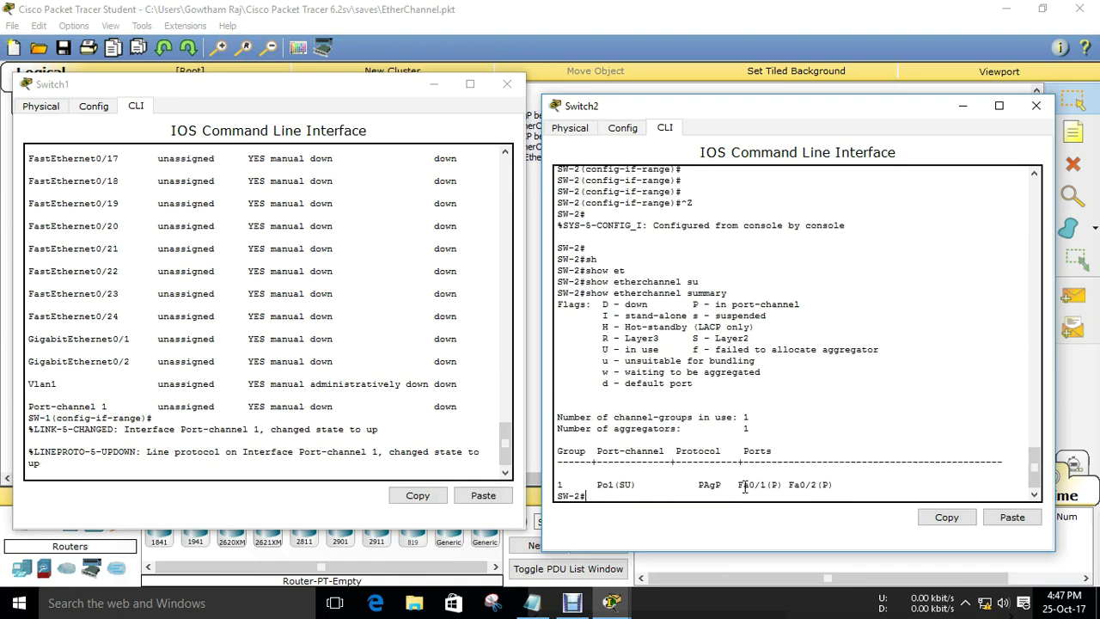
key("Return")
key("Return")
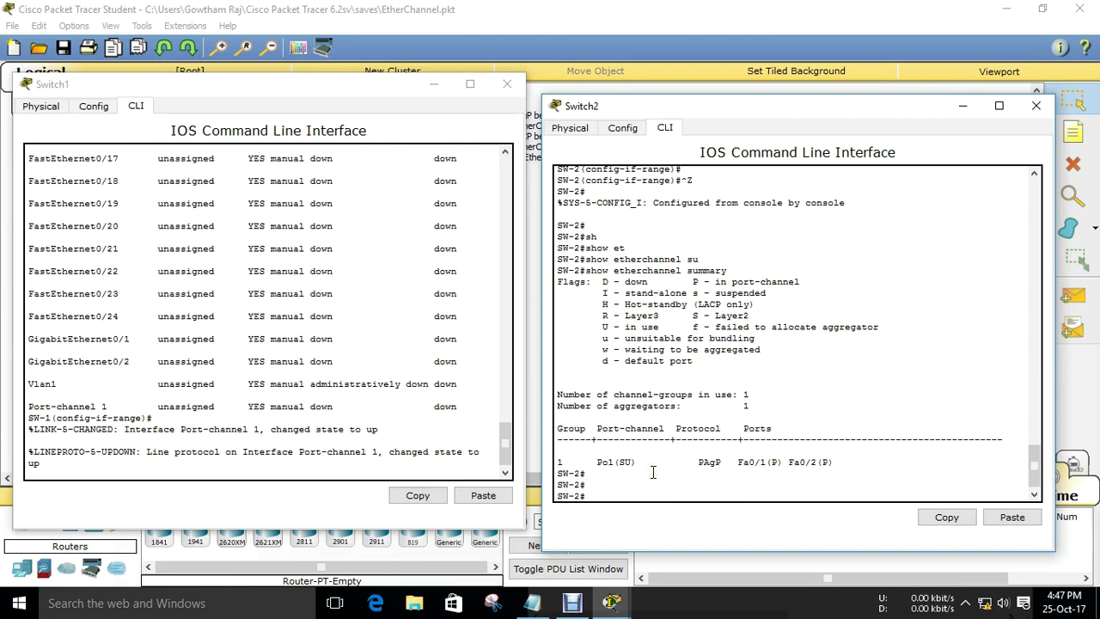
Step: Examine the bundled ports, protocol and Po1 status flags in SW-2's EtherChannel summary against the flag legend
left_click_drag(738, 462, 842, 464)
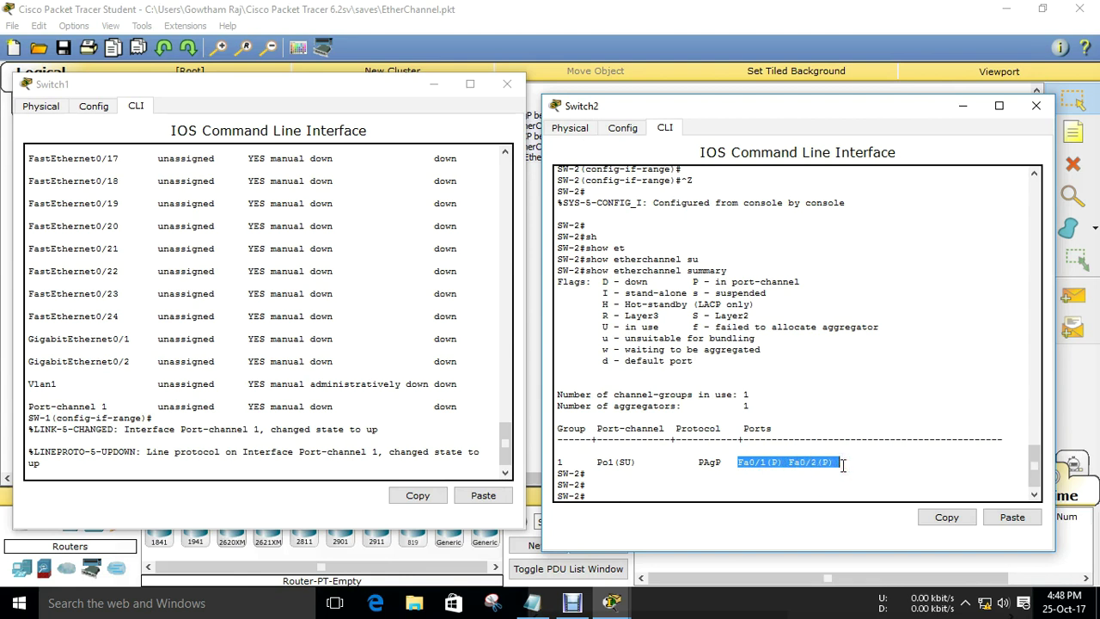
left_click(700, 462)
left_click_drag(701, 463, 722, 463)
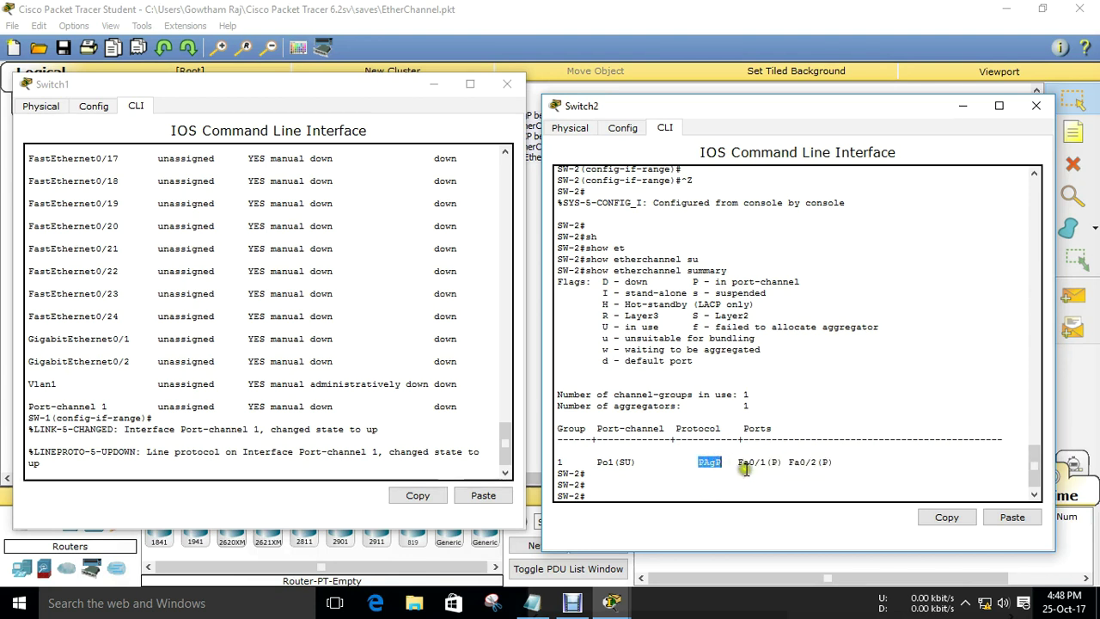
left_click(617, 462)
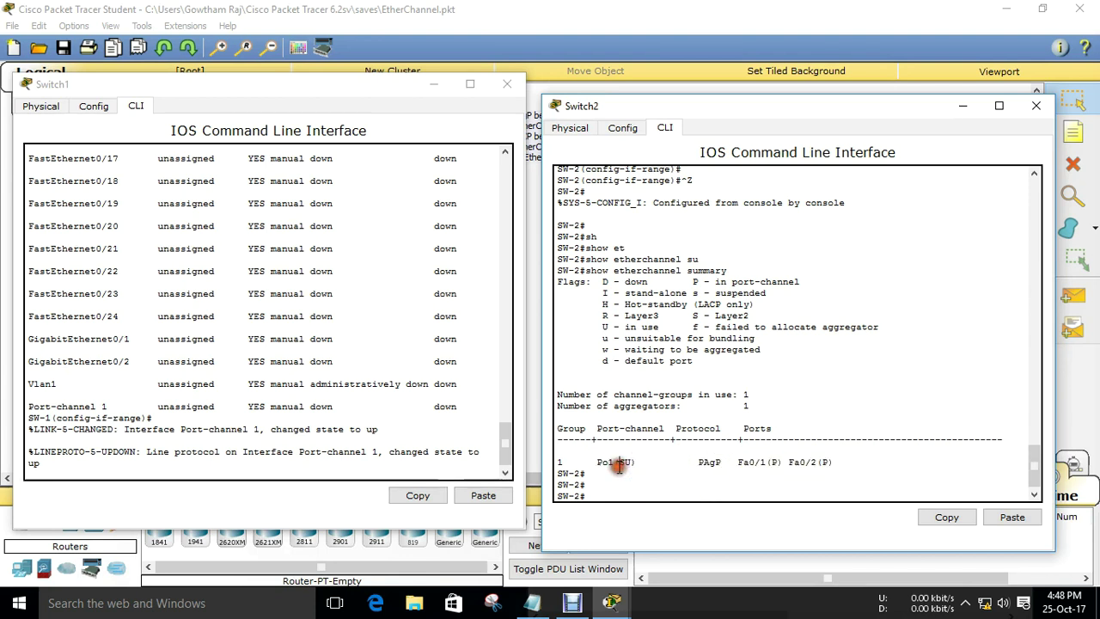
left_click_drag(692, 315, 749, 317)
left_click_drag(604, 327, 687, 329)
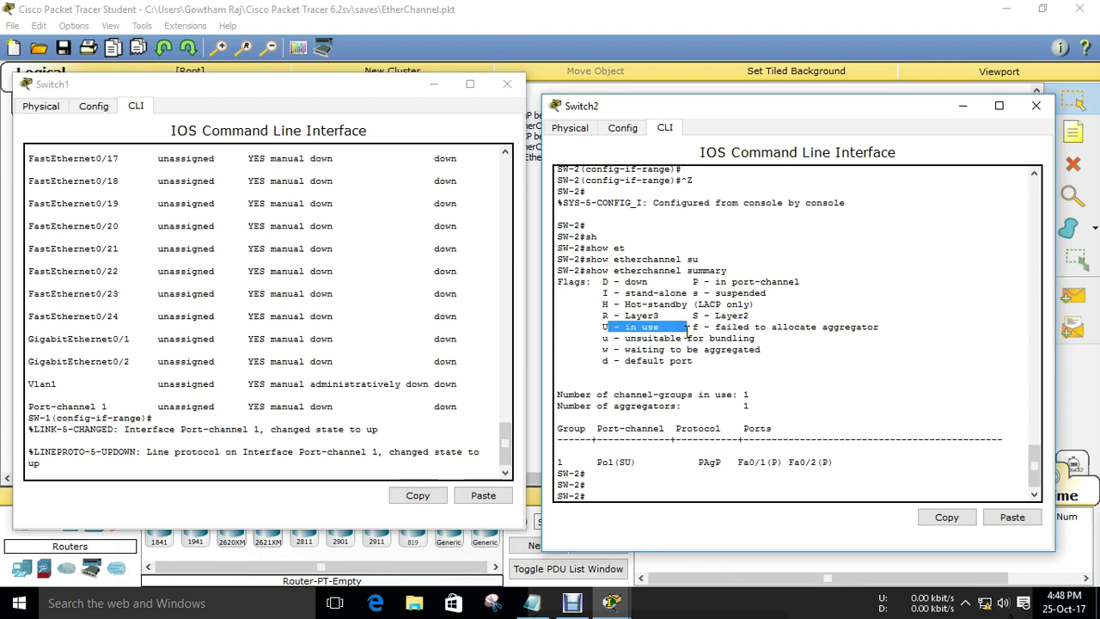
key("Return")
key("Return")
key("Return")
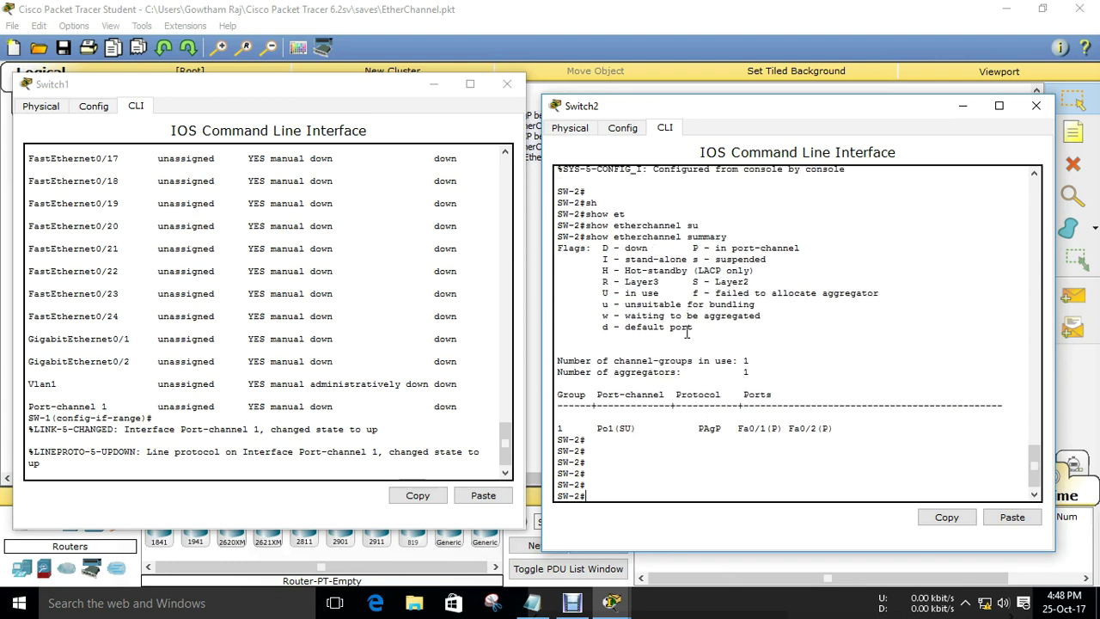
Step: Display SW-2's port-channel details with show etherchannel port-channel
type("sh")
key("Tab")
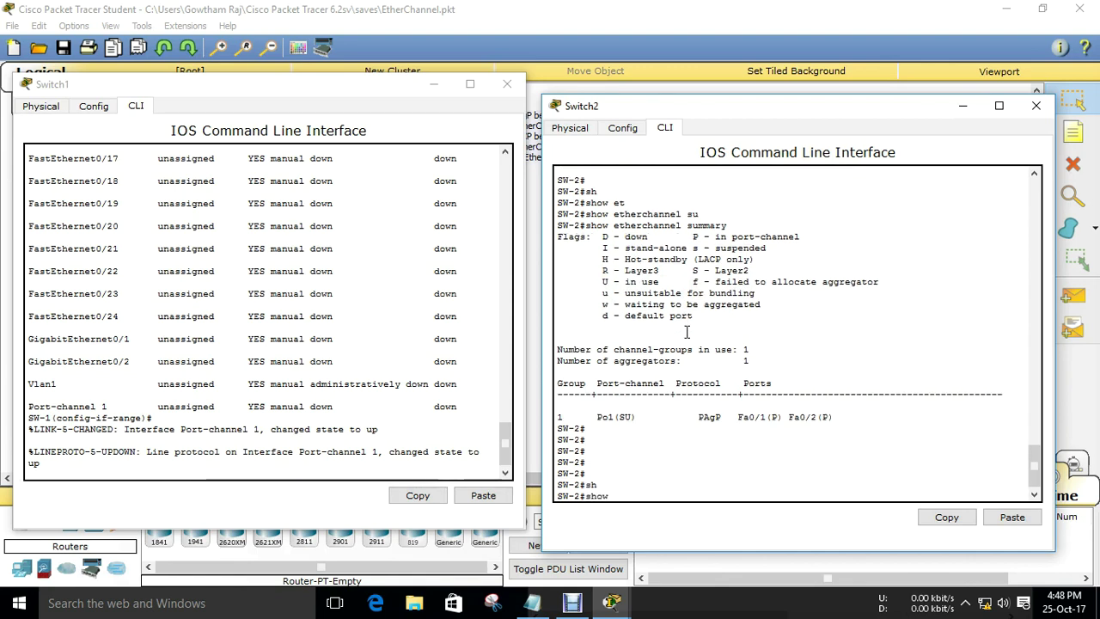
type("et")
key("Tab")
type("po")
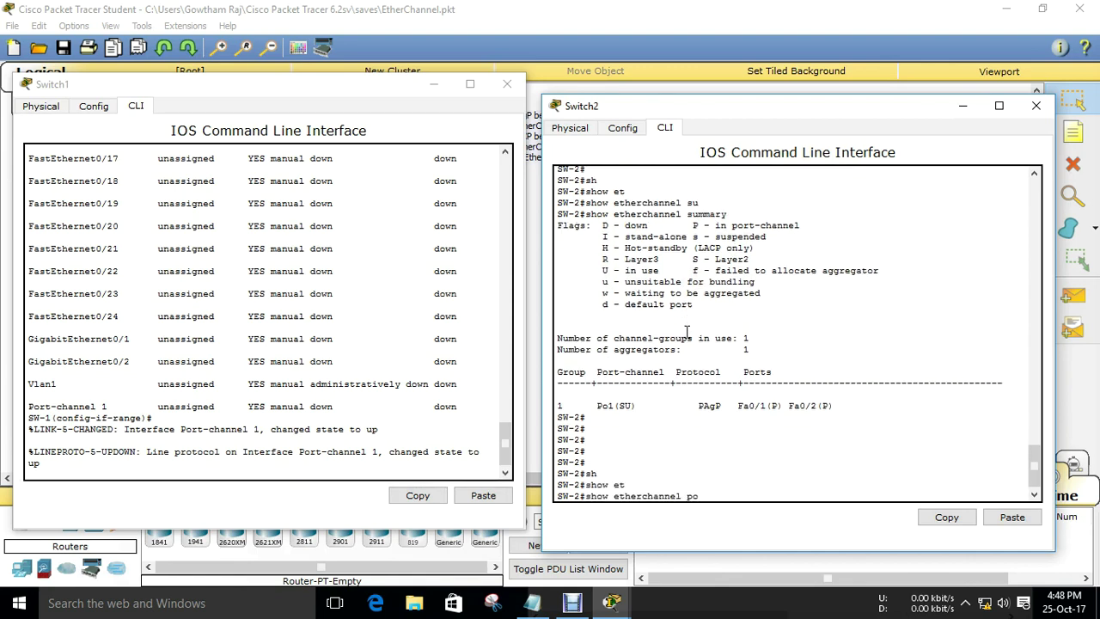
type("rt-channel")
key("Tab")
key("Return")
key("space")
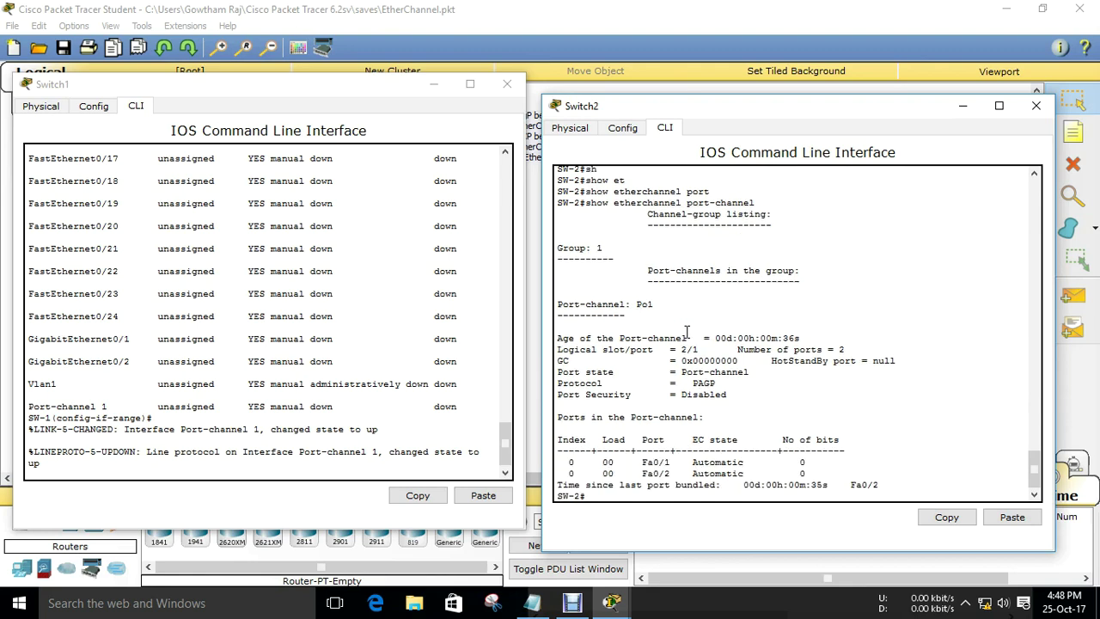
Step: Check the protocol, the member ports' EC state and the group number in SW-2's port-channel details
key("Return")
key("Return")
key("Return")
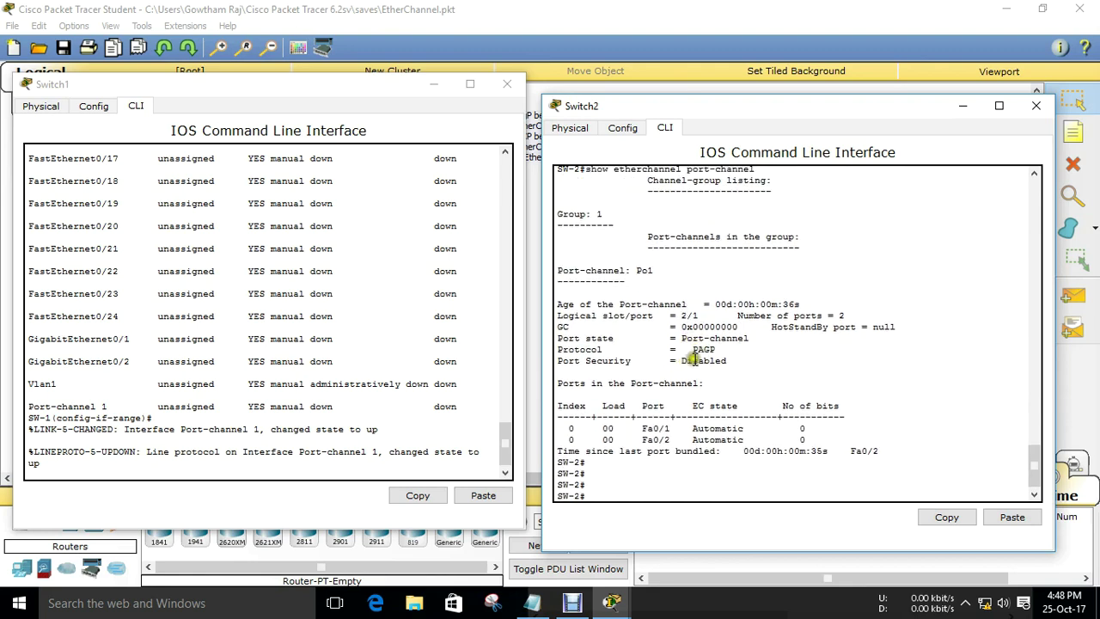
double_click(703, 349)
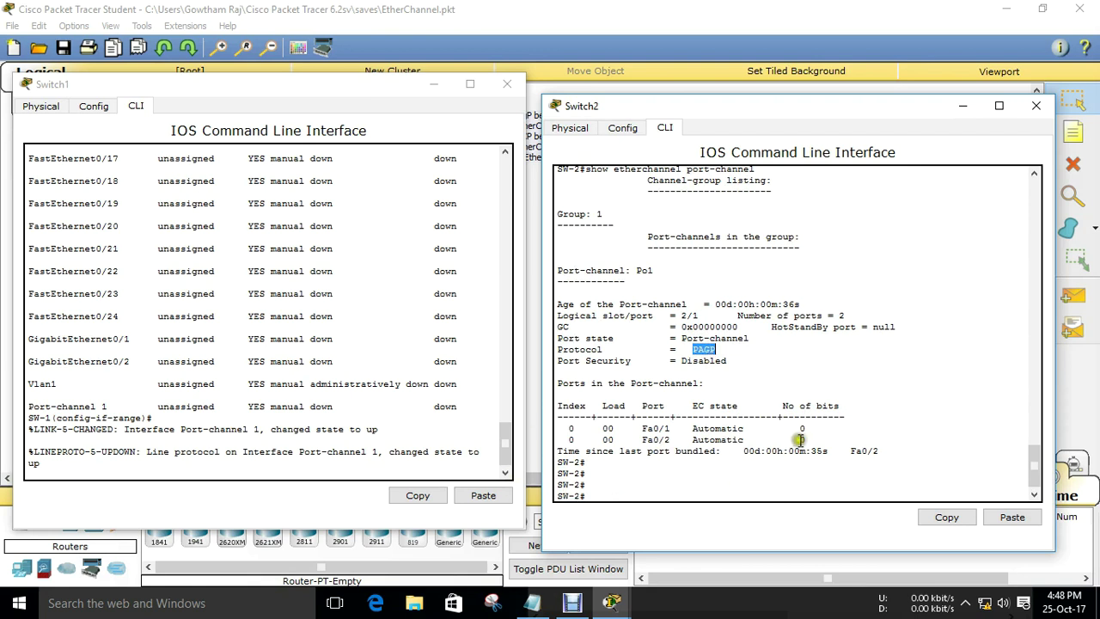
double_click(700, 429)
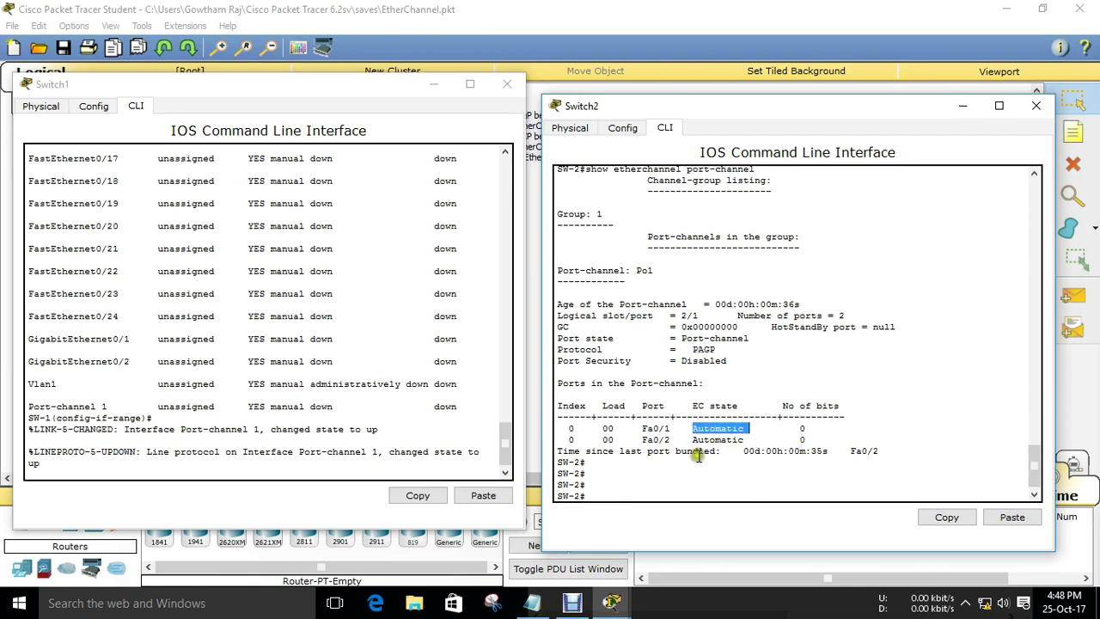
left_click(572, 215)
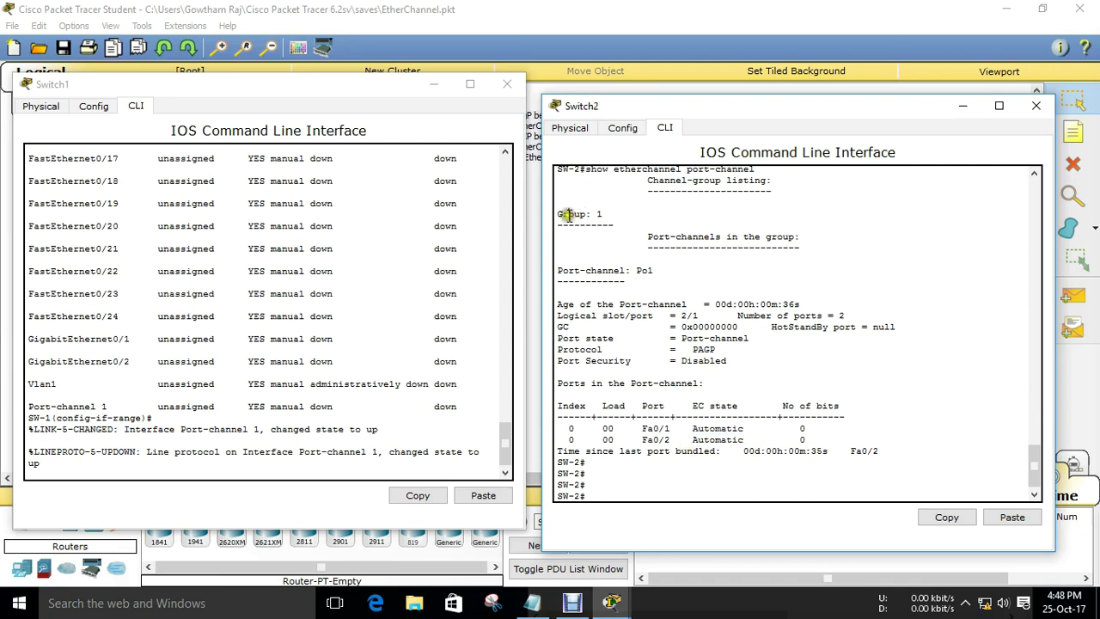
Step: Return SW-1 from interface range configuration to privileged EXEC mode
left_click(292, 457)
key("Return")
key("Return")
key("Return")
key("ctrl+z")
key("Return")
key("Return")
key("Return")
Step: Display SW-1's EtherChannel status with show etherchannel summary and check the Po1 flags
type("sh")
key("Tab")
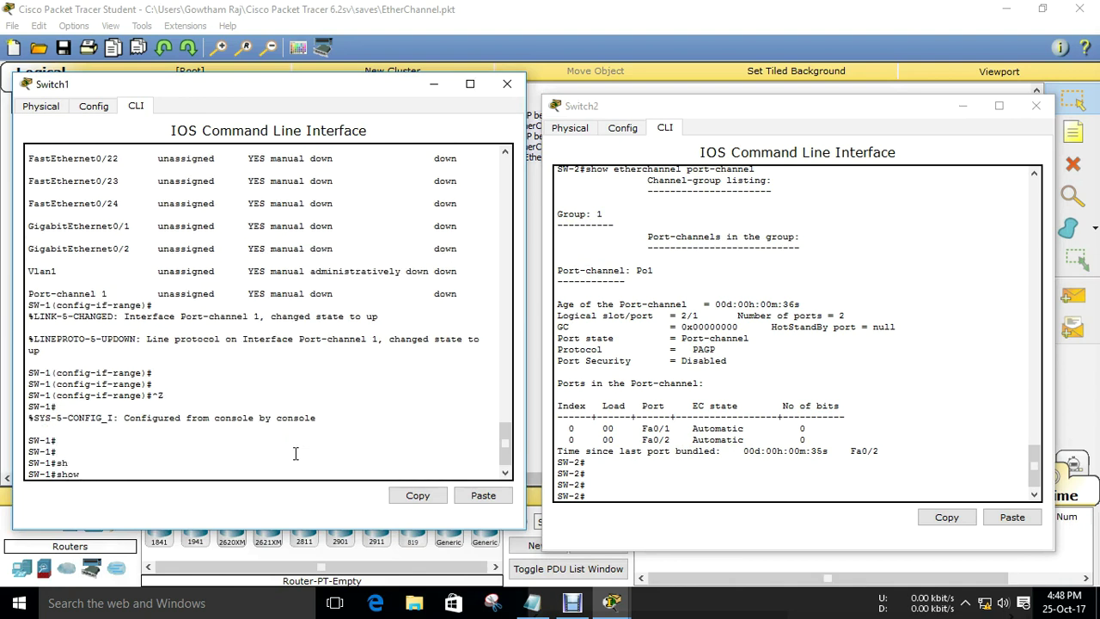
type("et")
key("Tab")
type("su")
key("Tab")
key("Return")
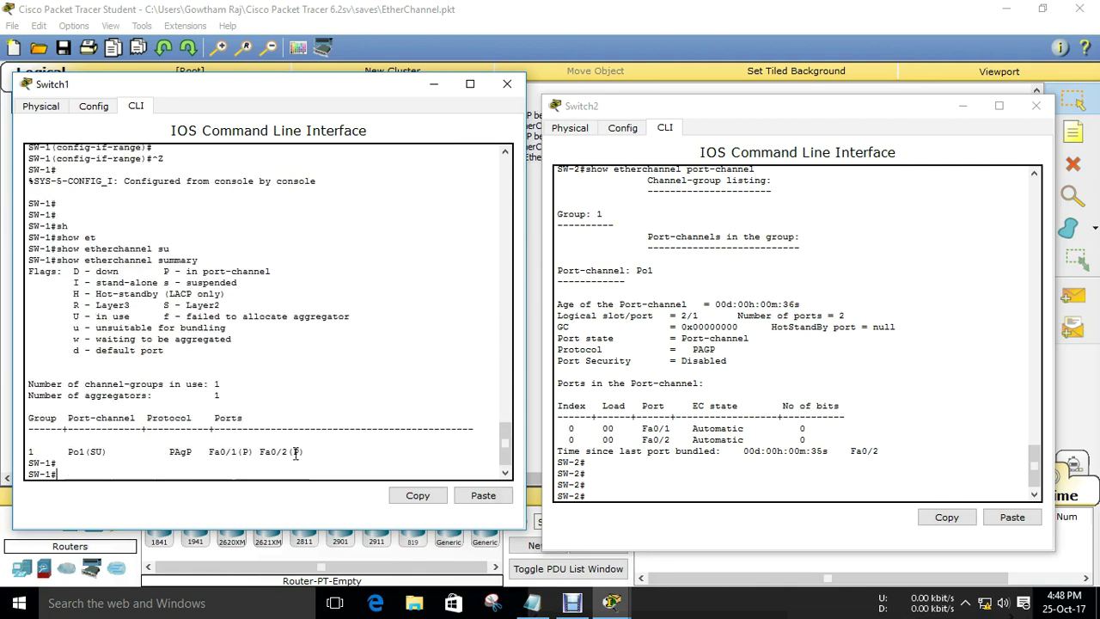
scroll(283, 443, "up", 1)
scroll(240, 430, "down", 1)
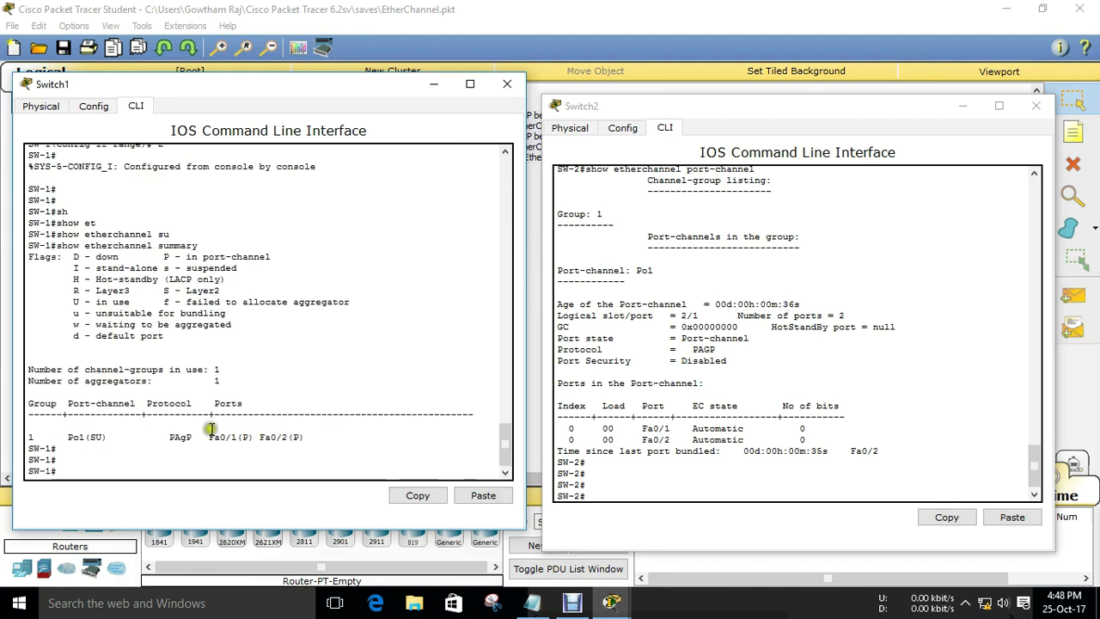
left_click_drag(79, 436, 107, 436)
left_click(129, 440)
Step: Display SW-1's port-channel details with show etherchannel port-channel
type("show")
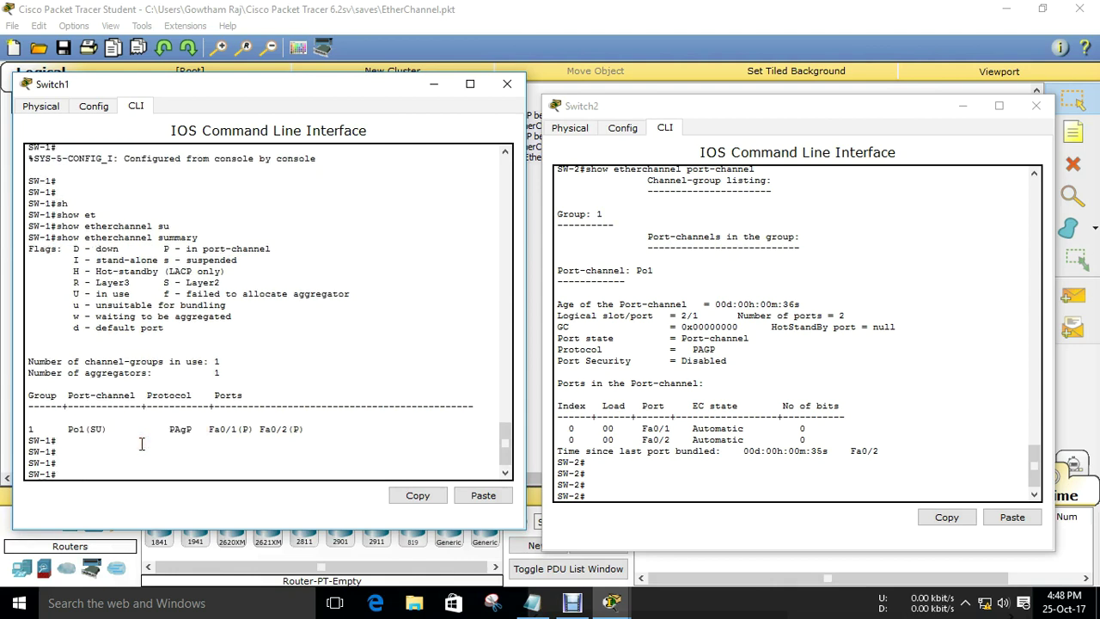
key("Tab")
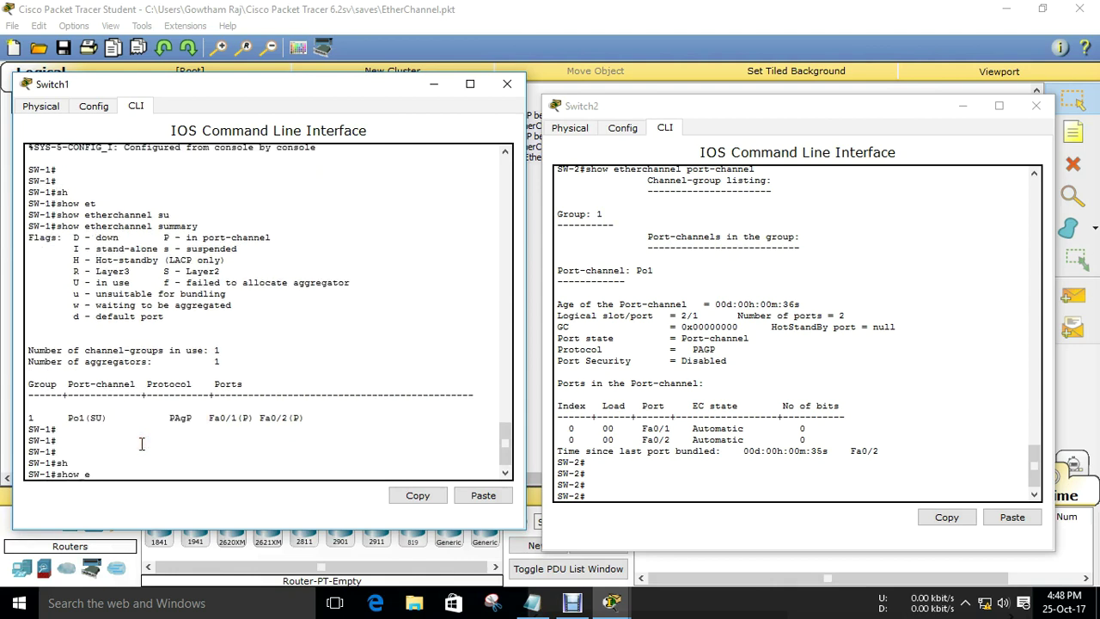
type("etherchannel")
key("Tab")
type("po")
key("Tab")
key("Return")
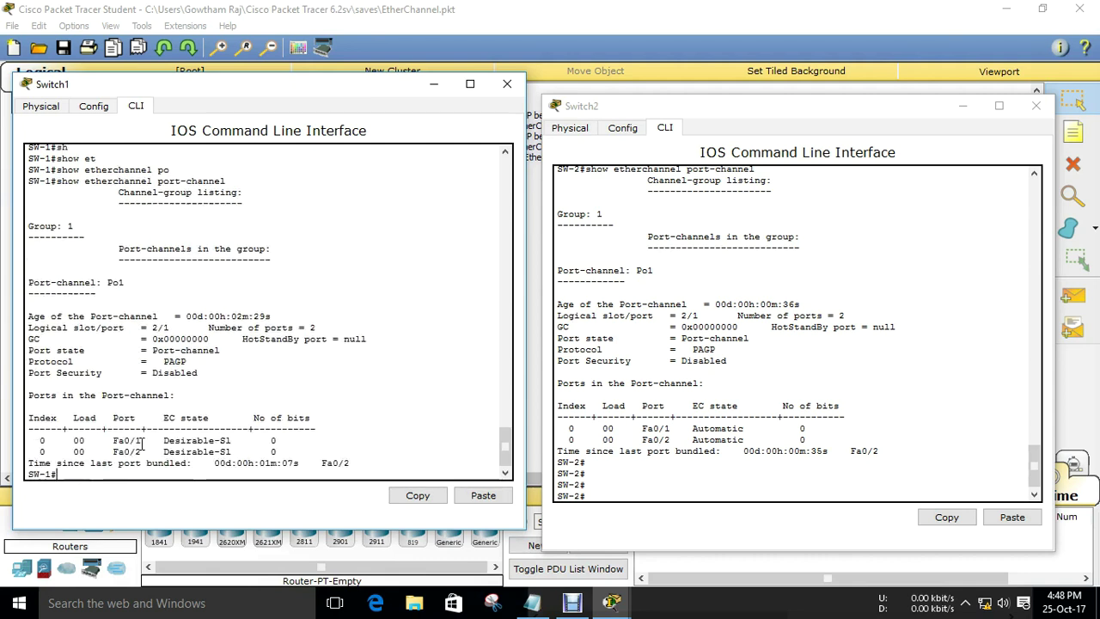
key("Return")
key("Return")
Step: Compare the EC state of the member ports Fa0/1 and Fa0/2 on SW-1 with those on SW-2
left_click_drag(163, 417, 280, 424)
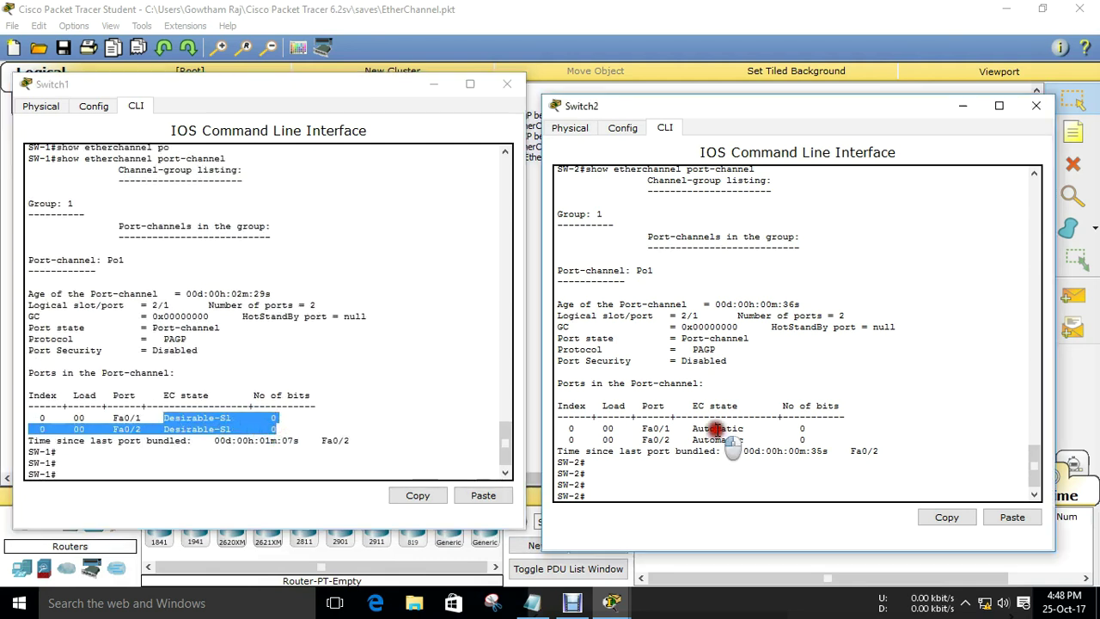
left_click(717, 430)
left_click(332, 443)
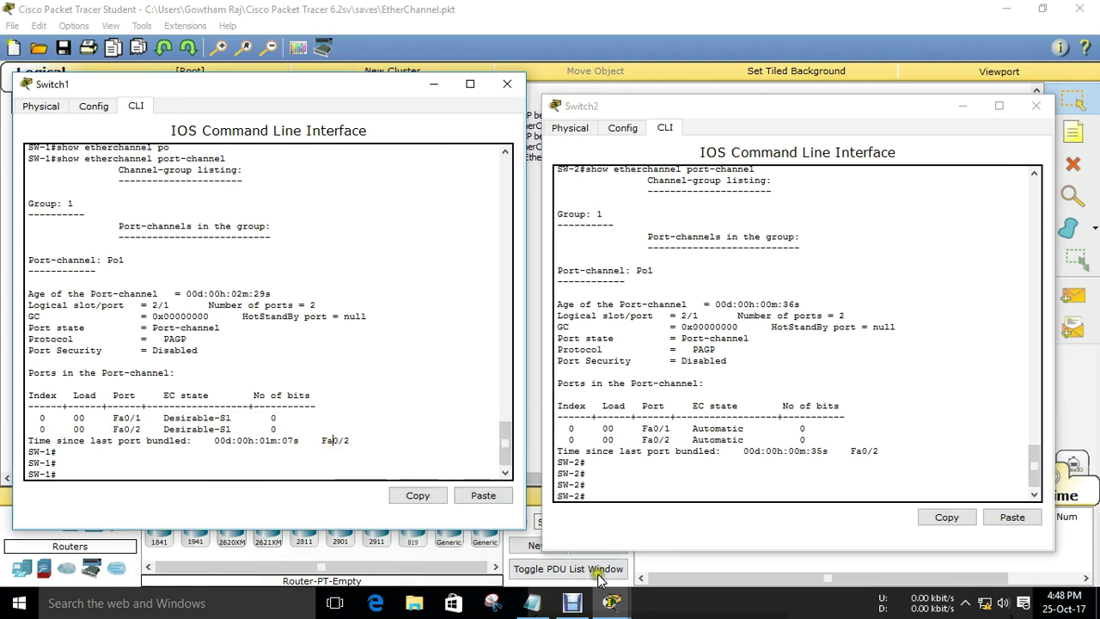
Step: Switch to the maximized Notepad task list and read task 2 about configuring LACP between SW2 and SW3
left_click(530, 605)
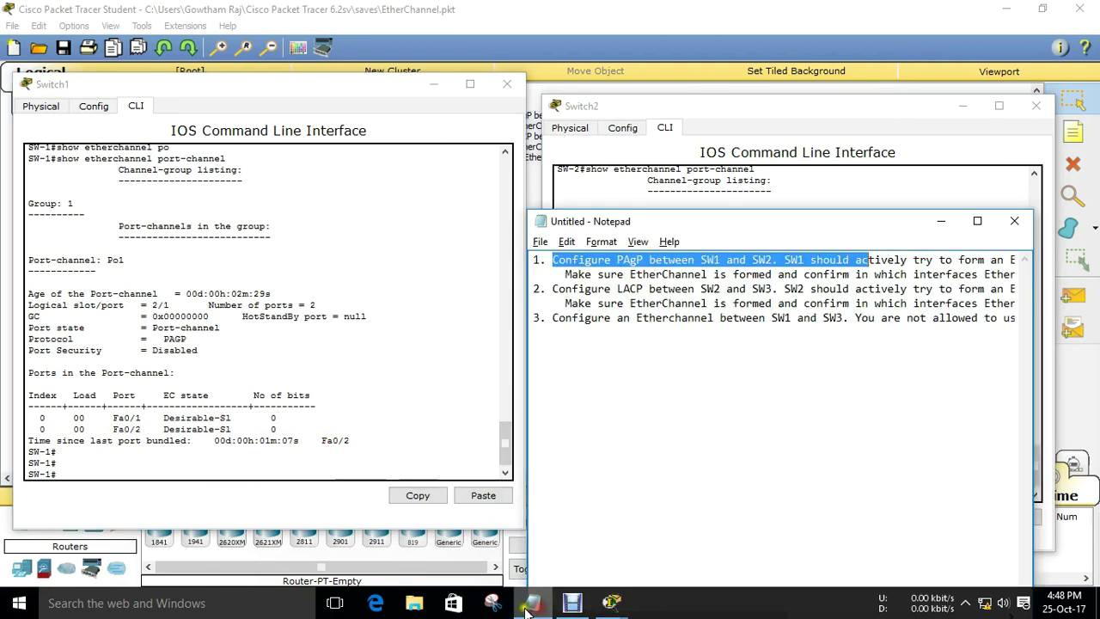
left_click(978, 221)
left_click(89, 104)
left_click_drag(9, 44, 71, 45)
left_click_drag(25, 74, 241, 76)
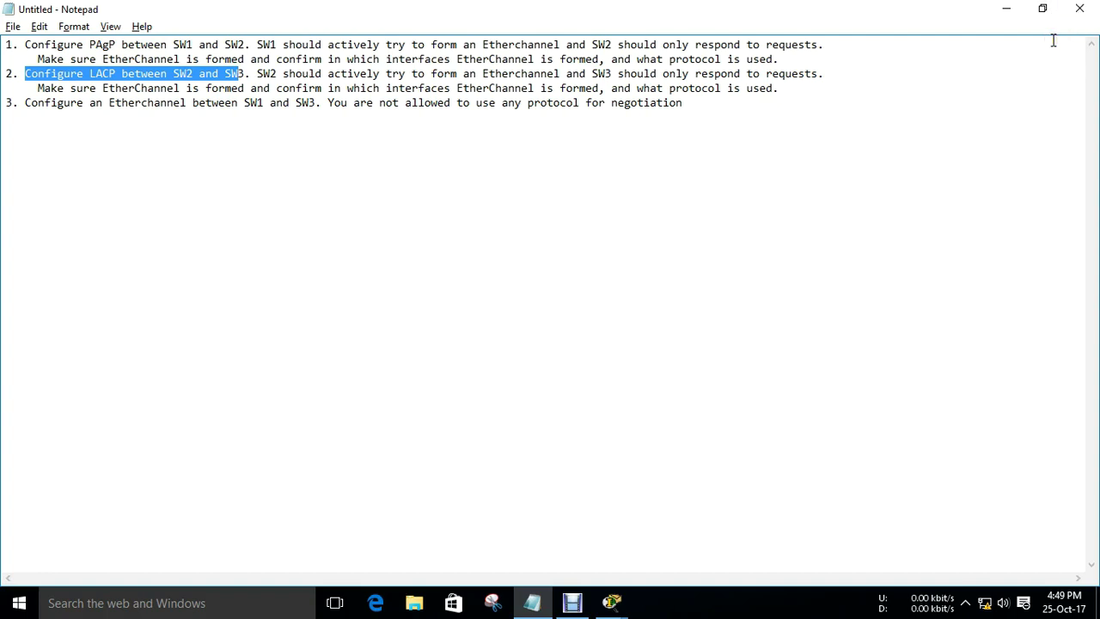
Step: Switch back to Packet Tracer and place Switch2's CLI window over the topology, leaving the task notes partly in view
mouse_move(620, 607)
left_click(684, 479)
left_click(516, 515)
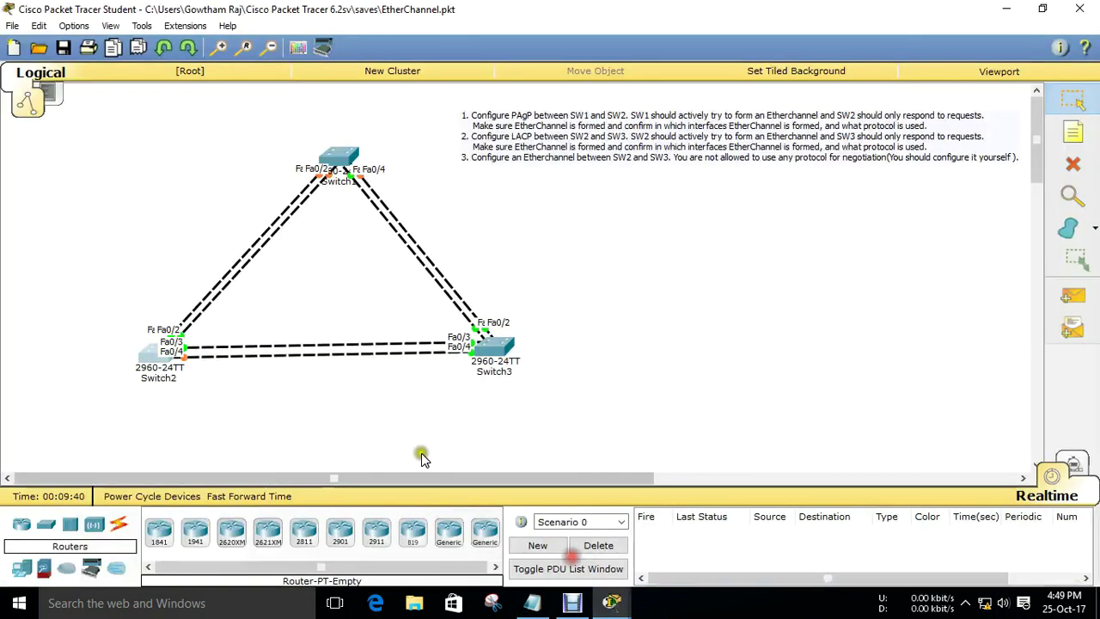
left_click(614, 609)
left_click(687, 533)
left_click_drag(830, 110, 337, 76)
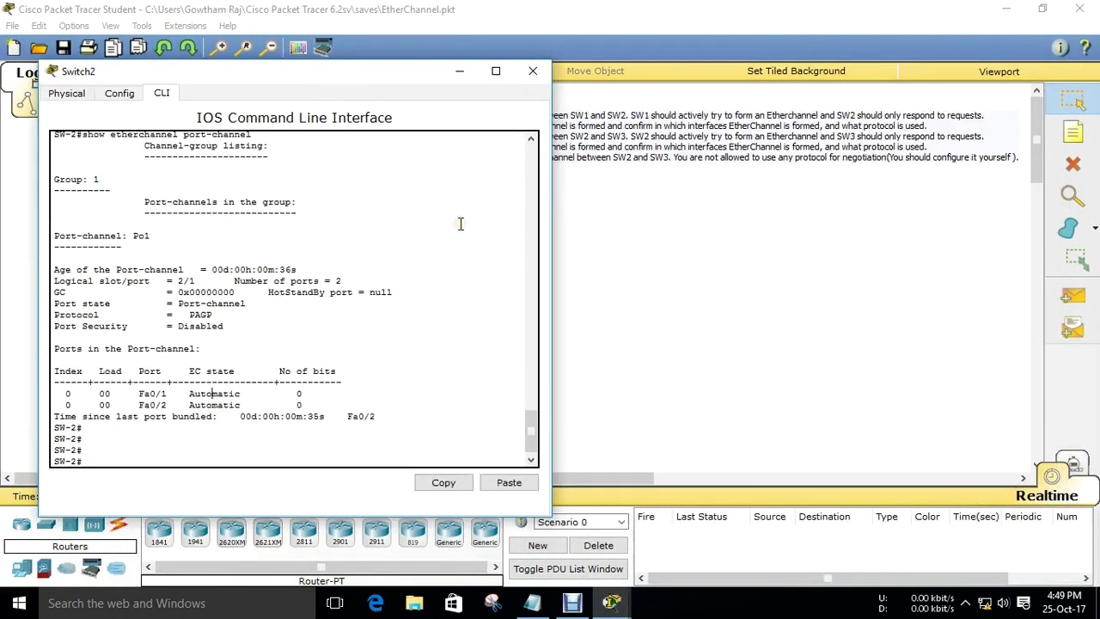
Step: List SW-2's connected devices and local interfaces with show cdp neighbors
key("Return")
key("Return")
key("Return")
type("sh")
key("Tab")
type("cdp")
key("Tab")
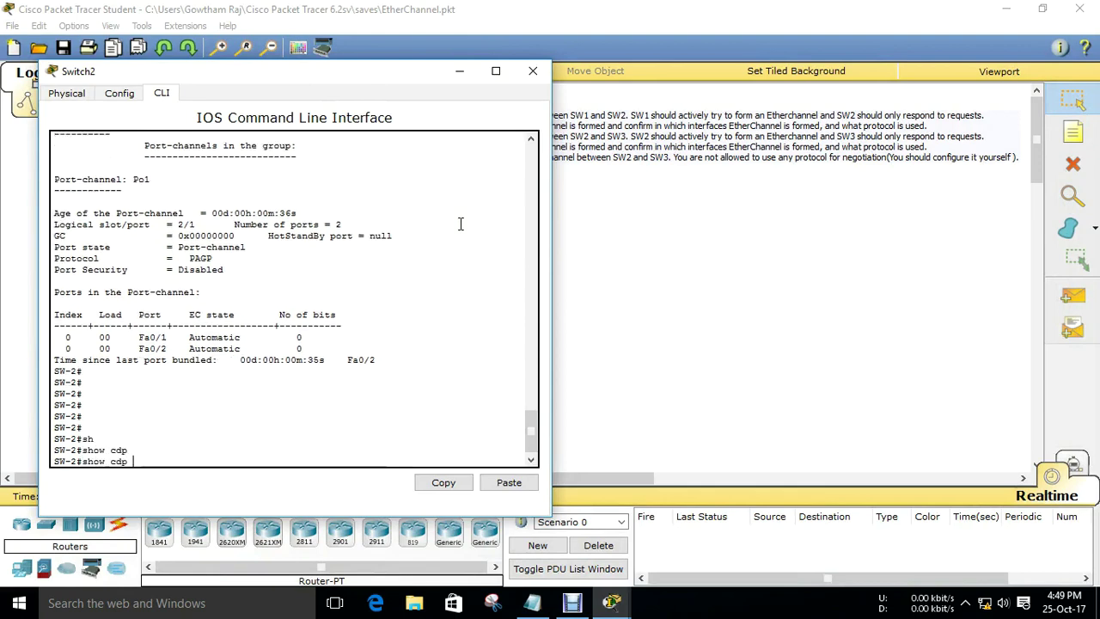
type("ne")
key("Tab")
key("Return")
key("Return")
key("Return")
key("Return")
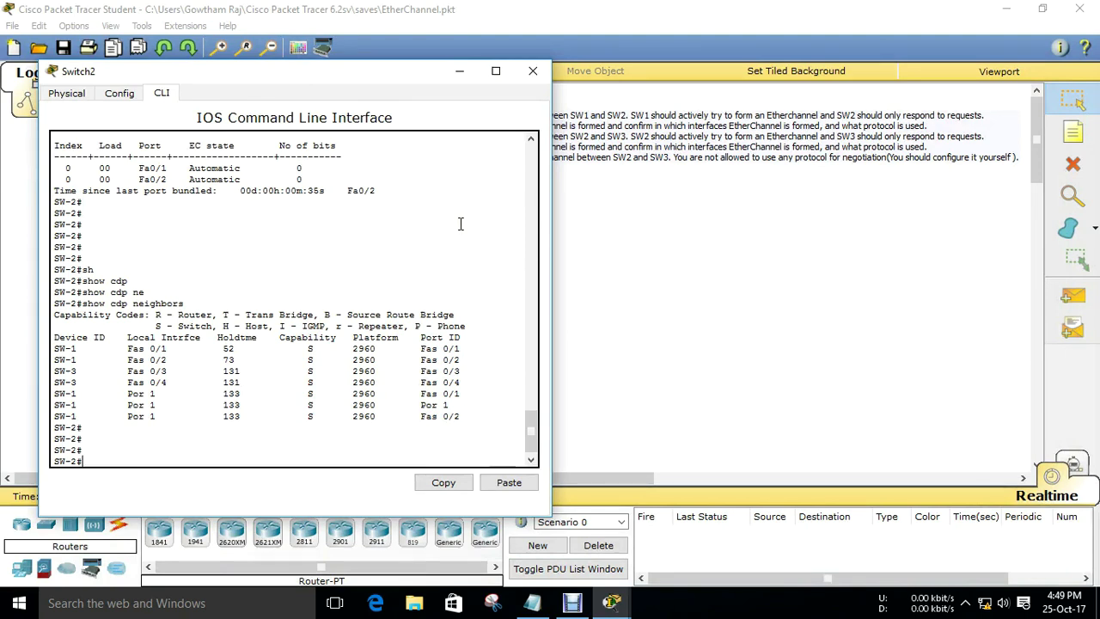
key("Return")
key("Return")
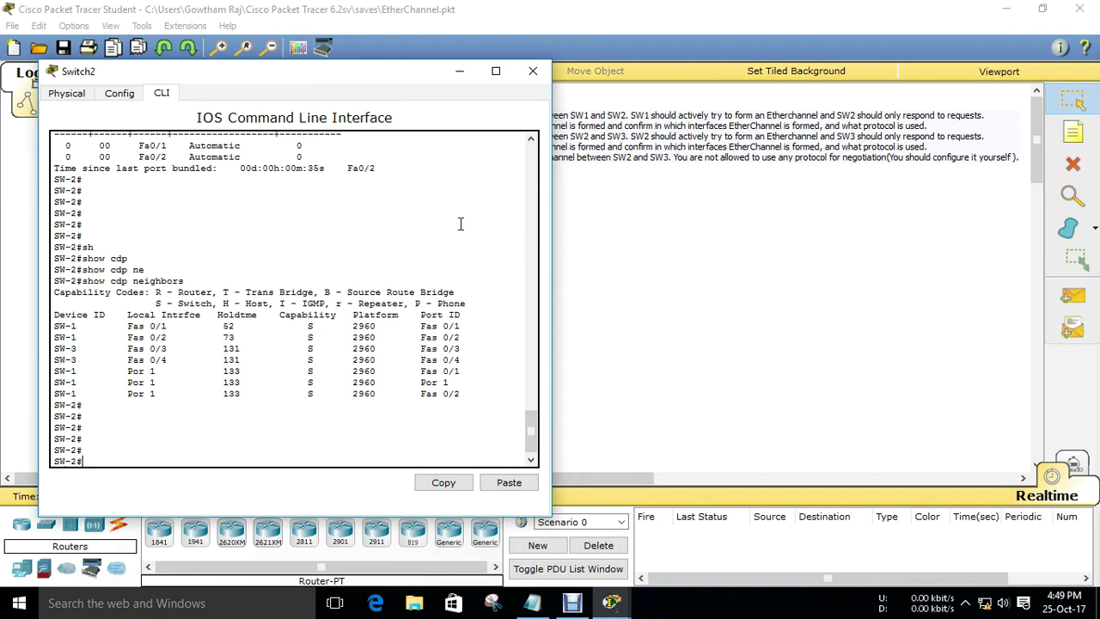
Step: Enter global configuration mode on SW-2 and select the SW-3-facing interface range fastEthernet 0/3 - 4
type("conf t")
key("Return")
key("Return")
type("int")
key("Tab")
type("ra")
key("Tab")
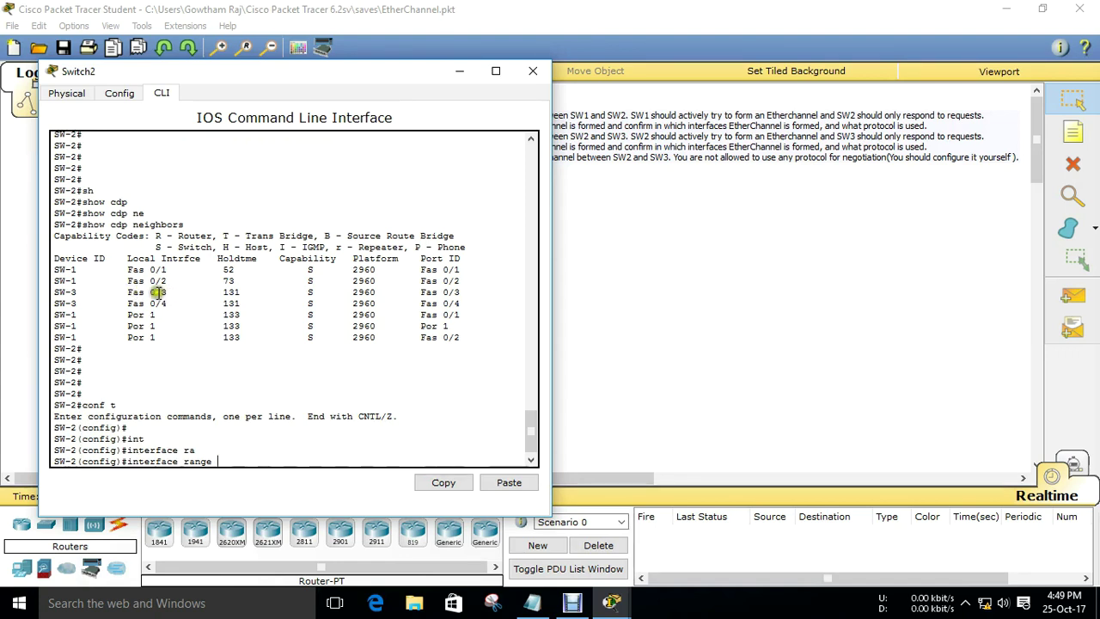
left_click_drag(54, 292, 187, 304)
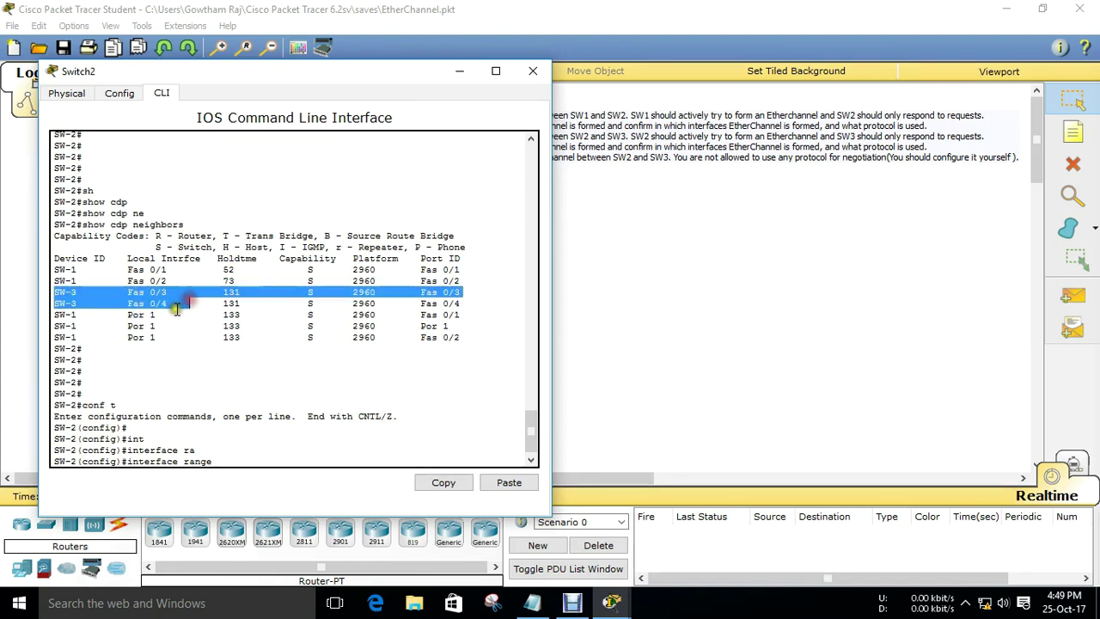
type("f")
key("Tab")
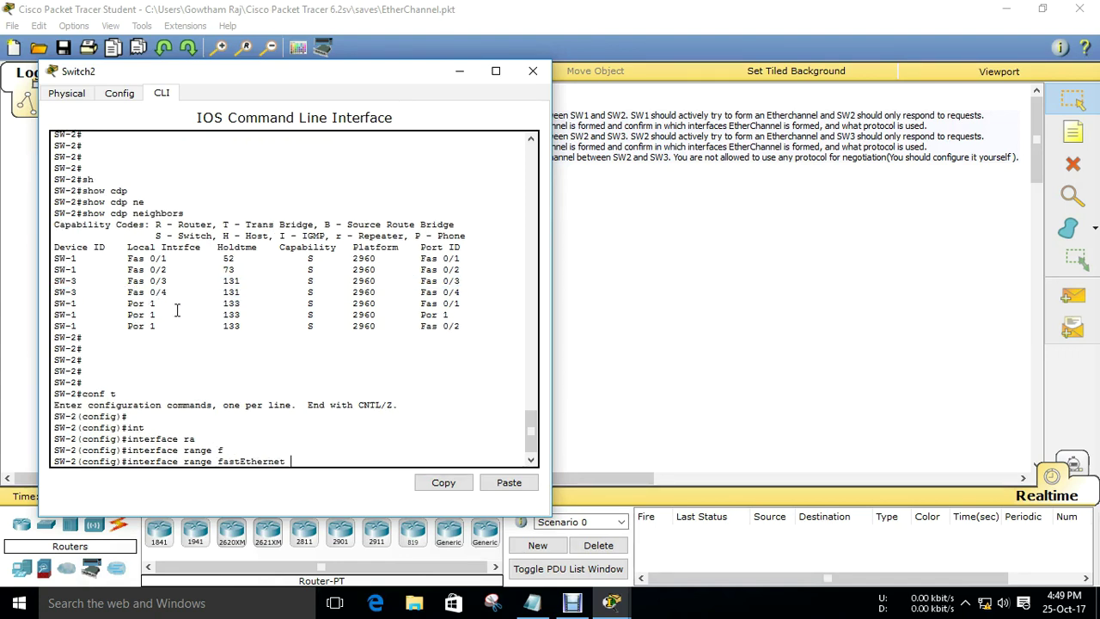
type("0/3 - 4")
key("Return")
key("Return")
Step: Set SW-2's fastEthernet 0/3 - 4 range to trunking with switchport mode trunk
type("sw")
key("Tab")
type("mo")
key("Tab")
type("tr")
key("Tab")
key("Return")
key("Return")
key("Return")
key("Return")
key("Return")
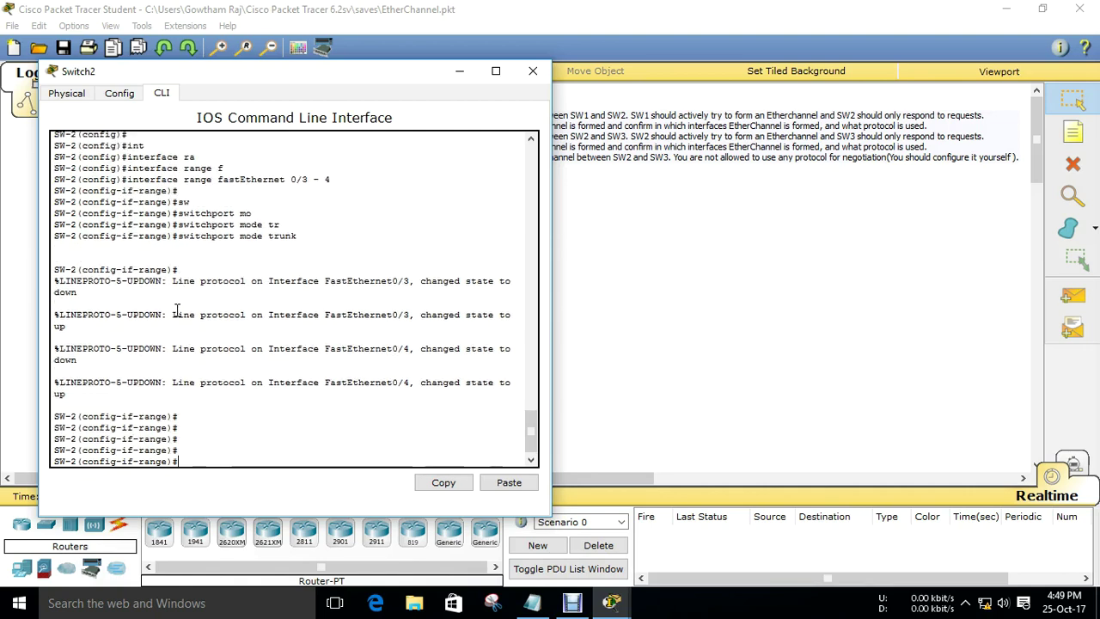
Step: Enter channel-group 2 mode for SW-2's selected range, list the available modes and highlight the active and passive LACP options
type("channel-g")
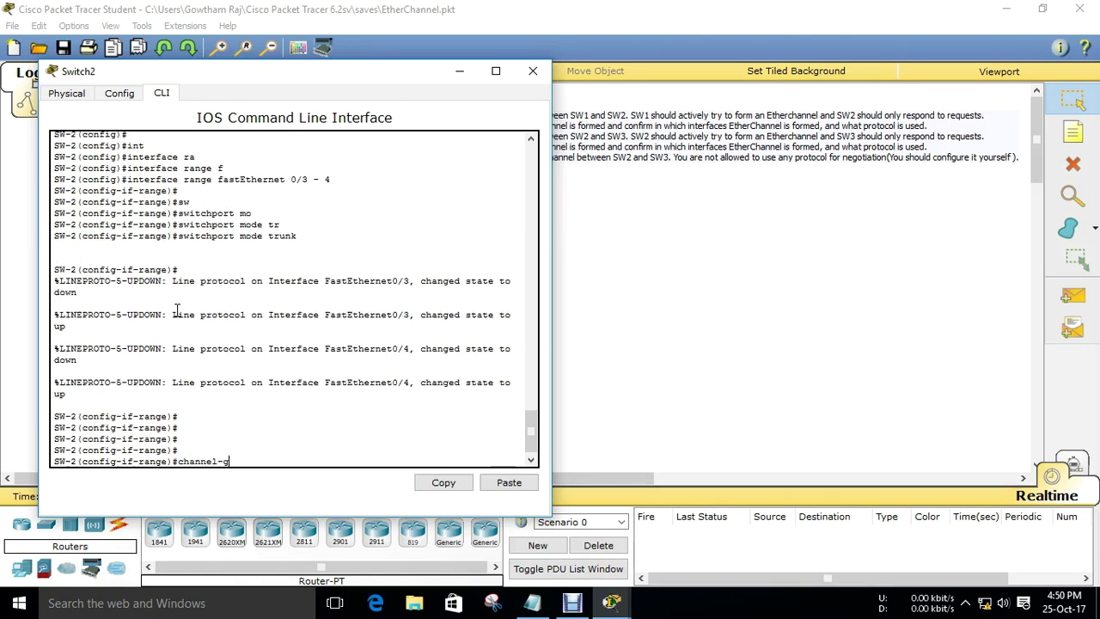
type("r")
key("Tab")
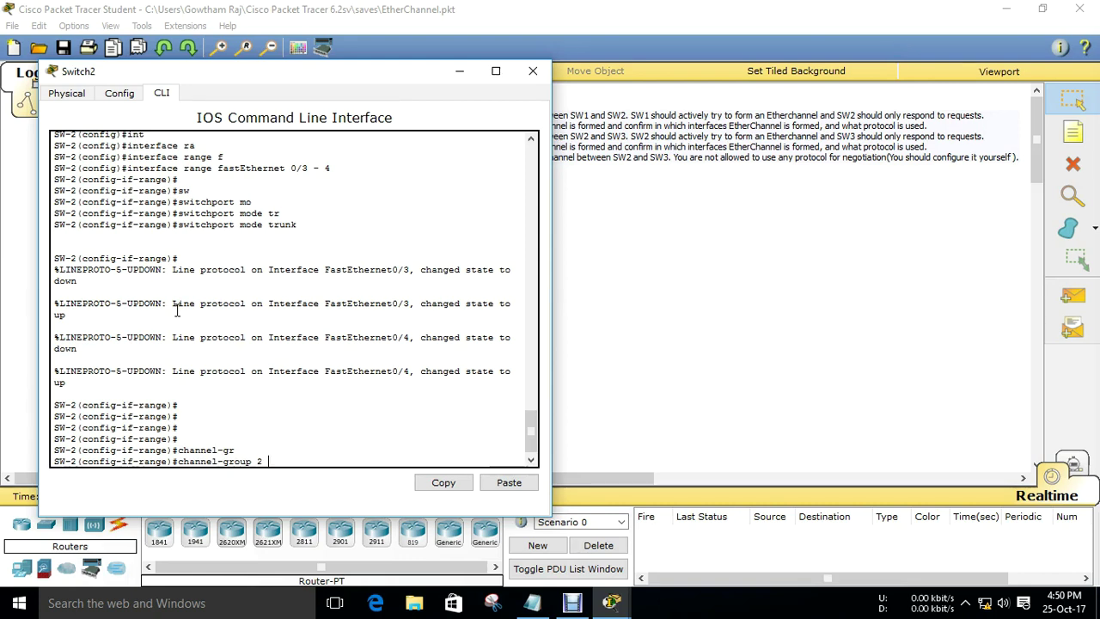
type("mo")
key("Tab")
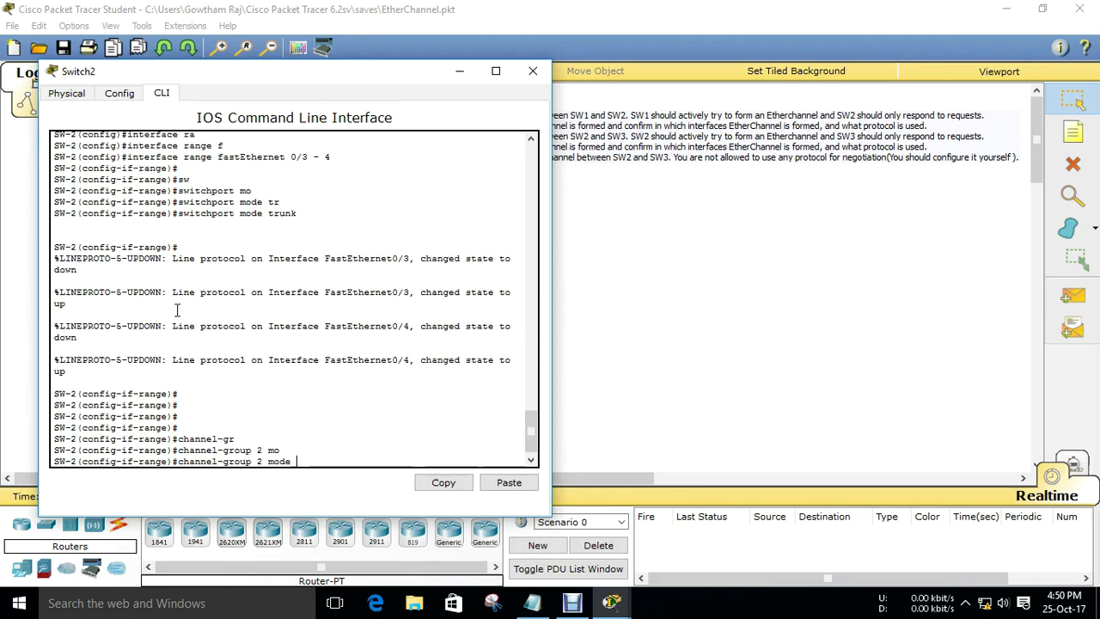
type("?")
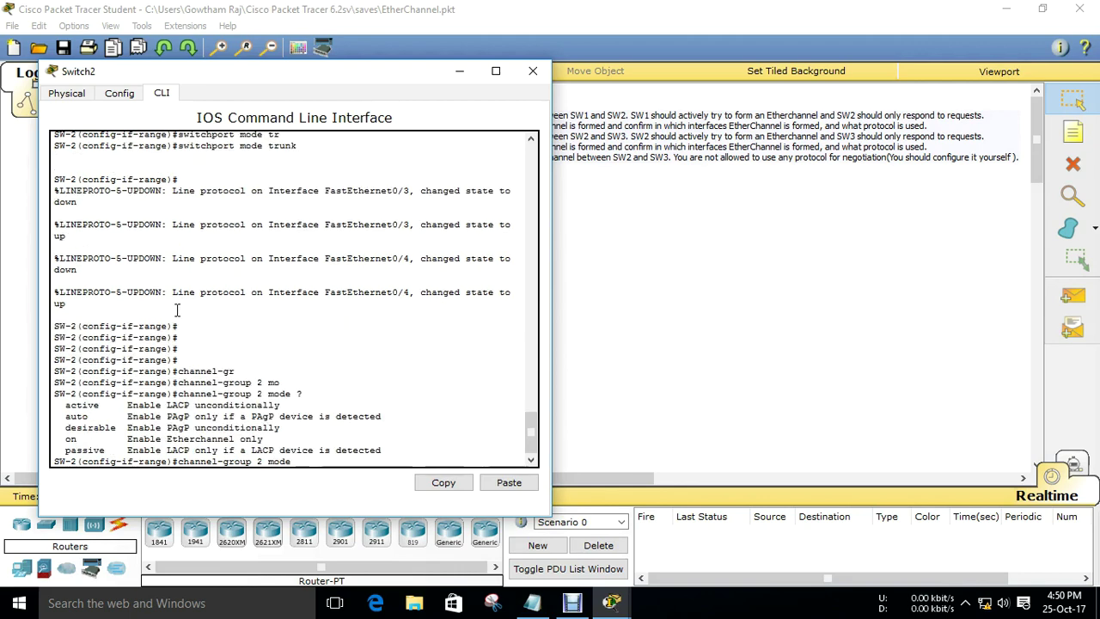
double_click(179, 405)
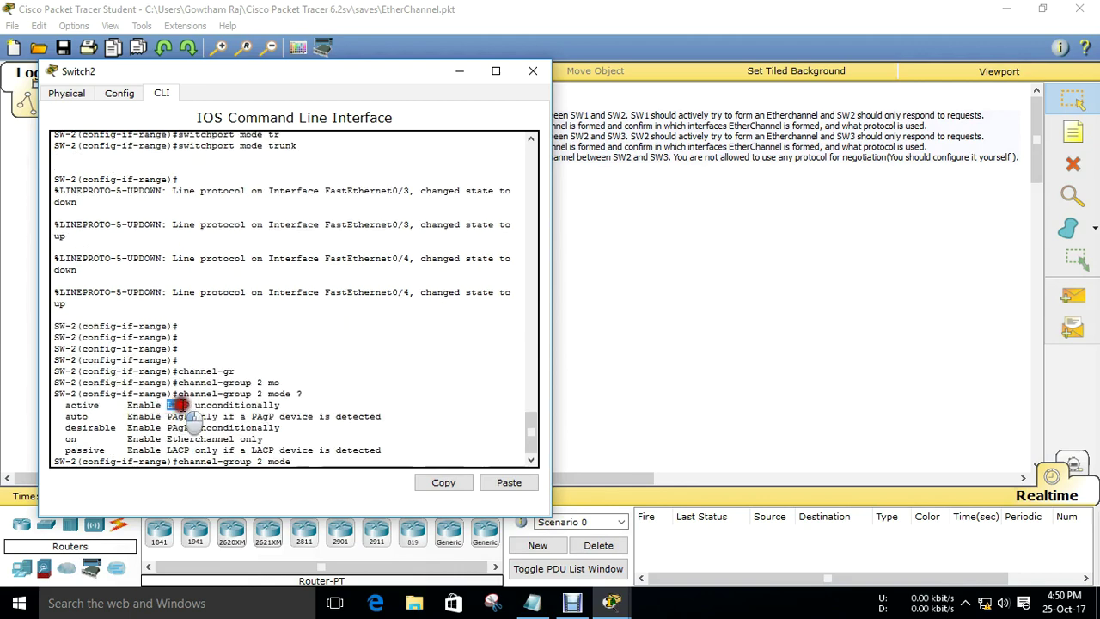
left_click_drag(66, 405, 129, 405)
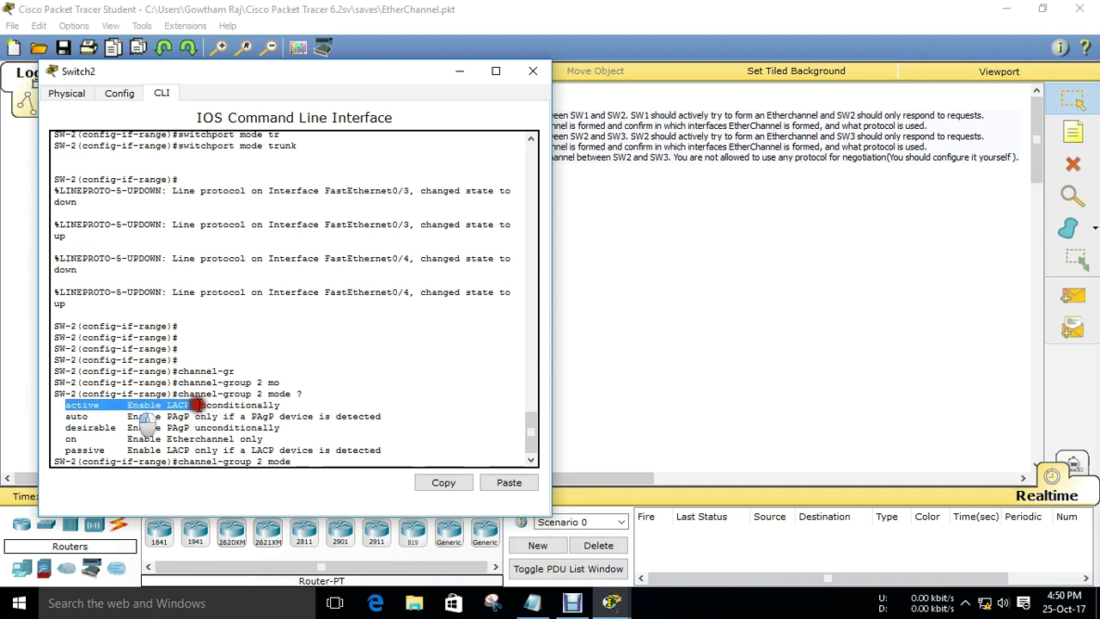
left_click_drag(190, 449, 54, 449)
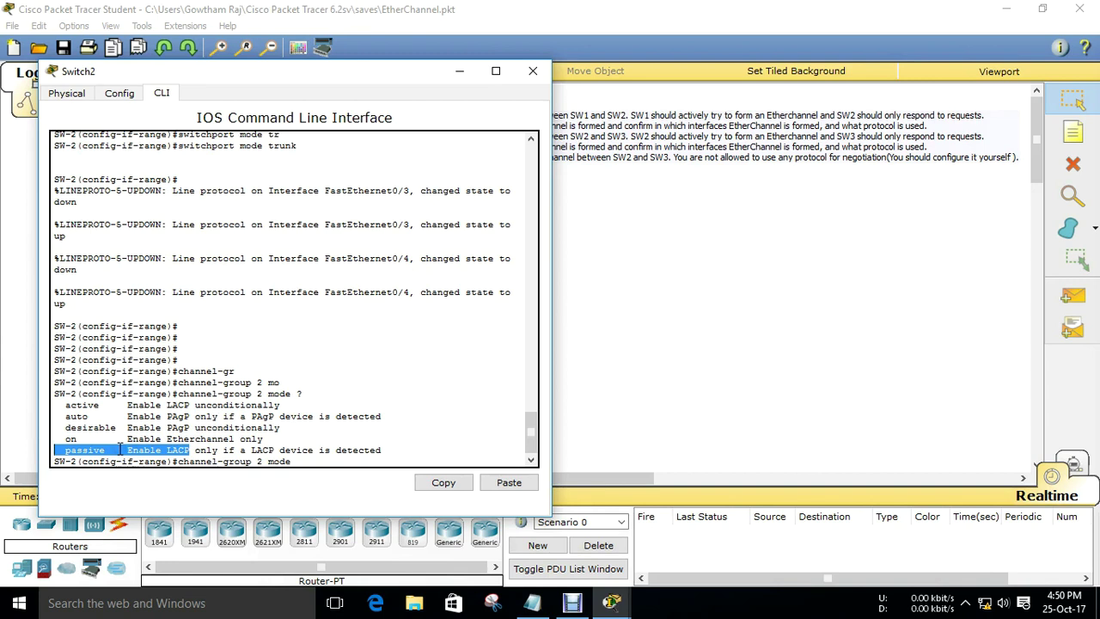
left_click(314, 451)
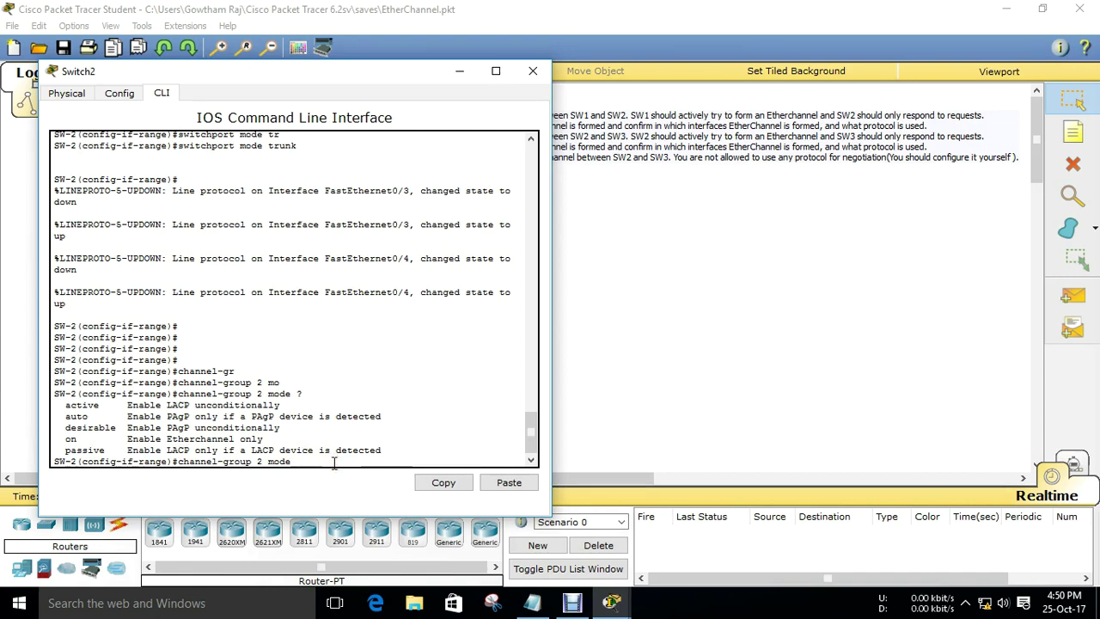
Step: Complete the channel-group 2 command in active mode so SW-2's fastEthernet 0/3 - 4 range initiates LACP
type("ac")
key("Tab")
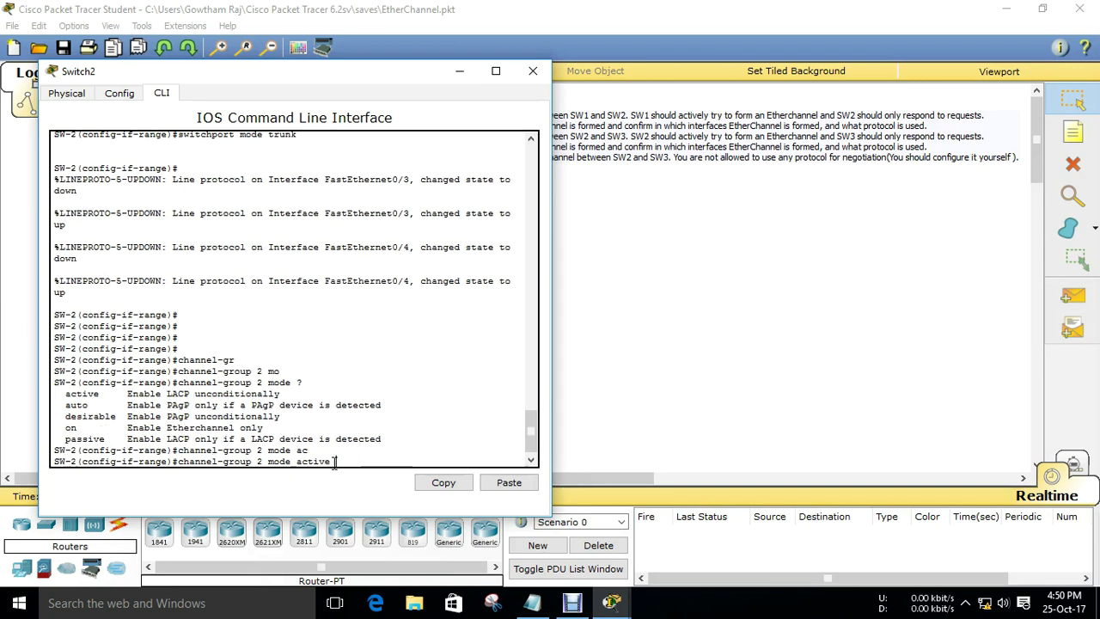
key("Return")
key("Return")
key("Return")
key("Return")
key("Return")
key("Return")
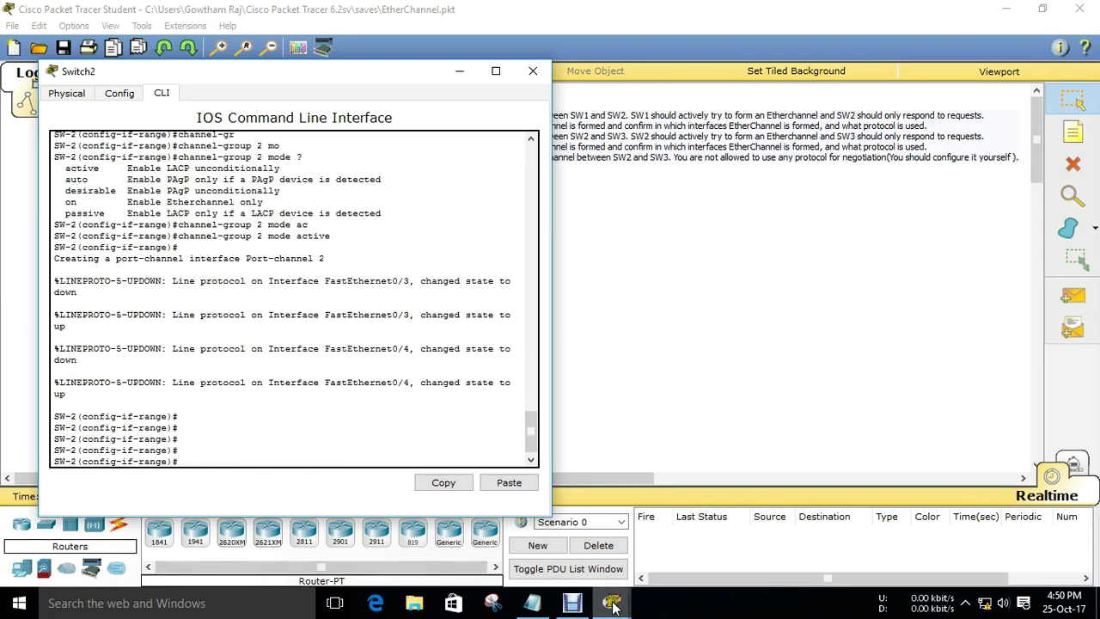
Step: List SW-2's brief IP interface status from configuration mode and highlight the Port-channel 2 row
left_click(324, 436)
type("do s")
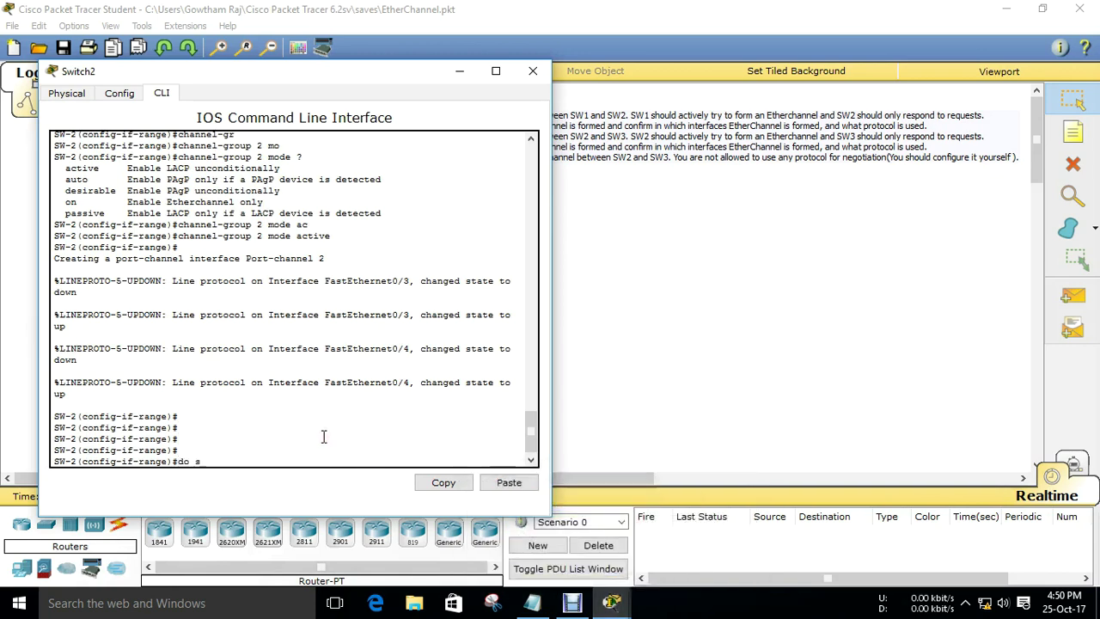
type("h int br")
key("Return")
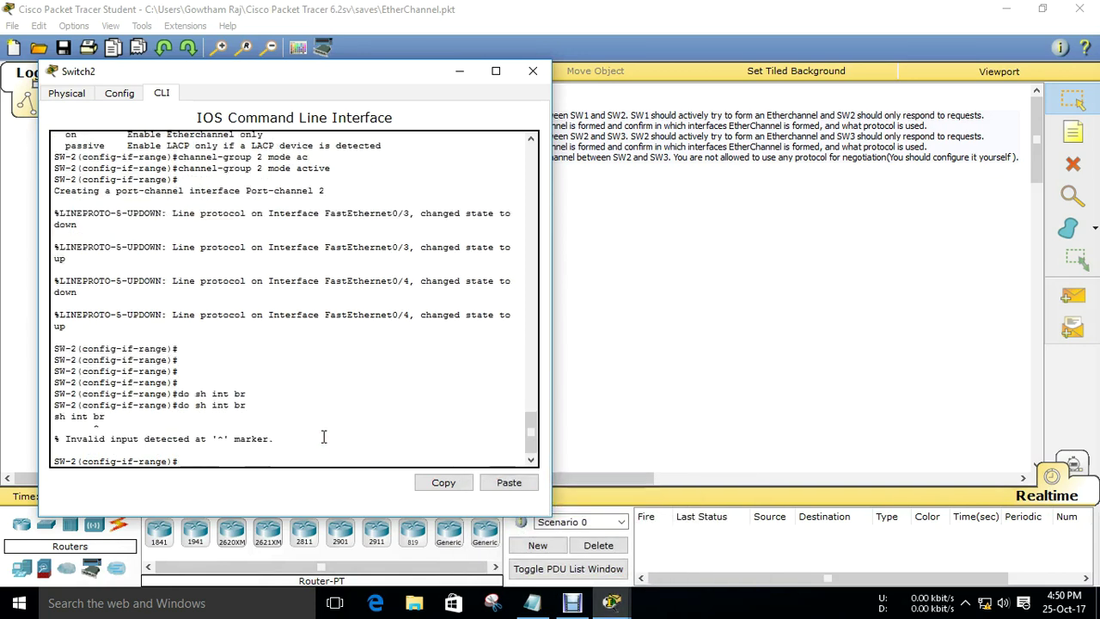
key("Up")
key("Left")
key("Left")
key("Return")
key("space")
key("space")
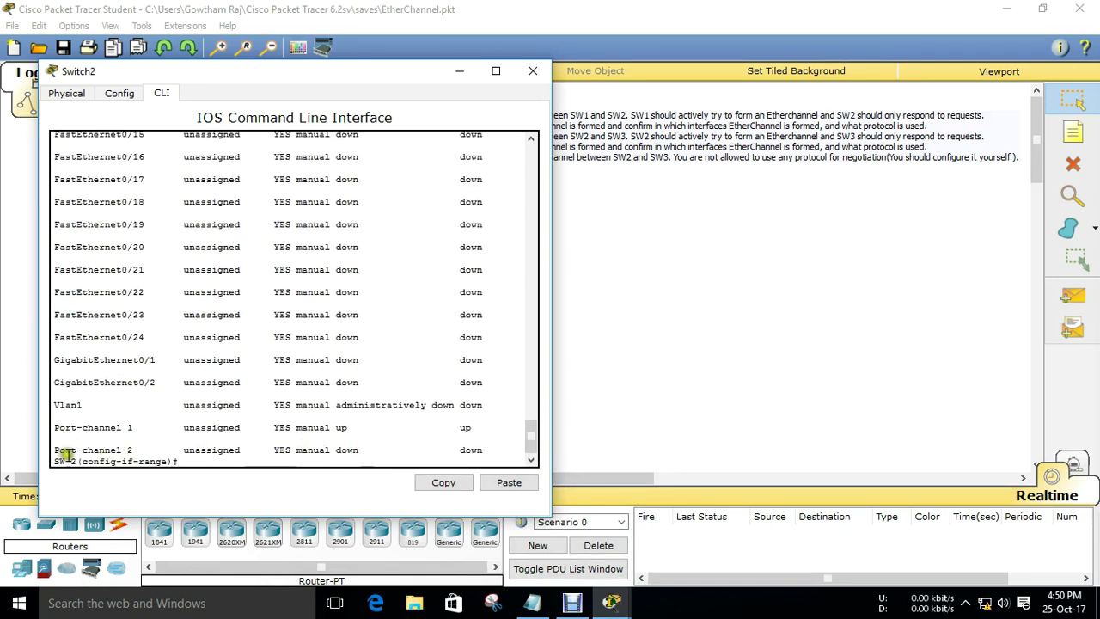
left_click_drag(58, 450, 477, 455)
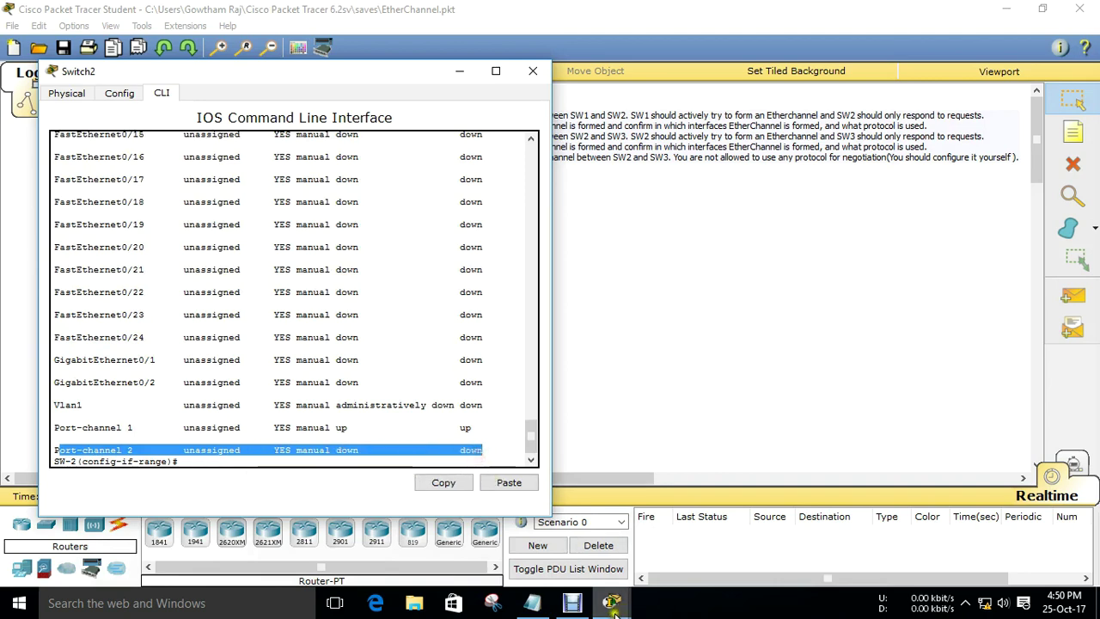
Step: Open Switch3's CLI window and place it beside the topology so all three switches stay in view
left_click(619, 437)
left_click(499, 350)
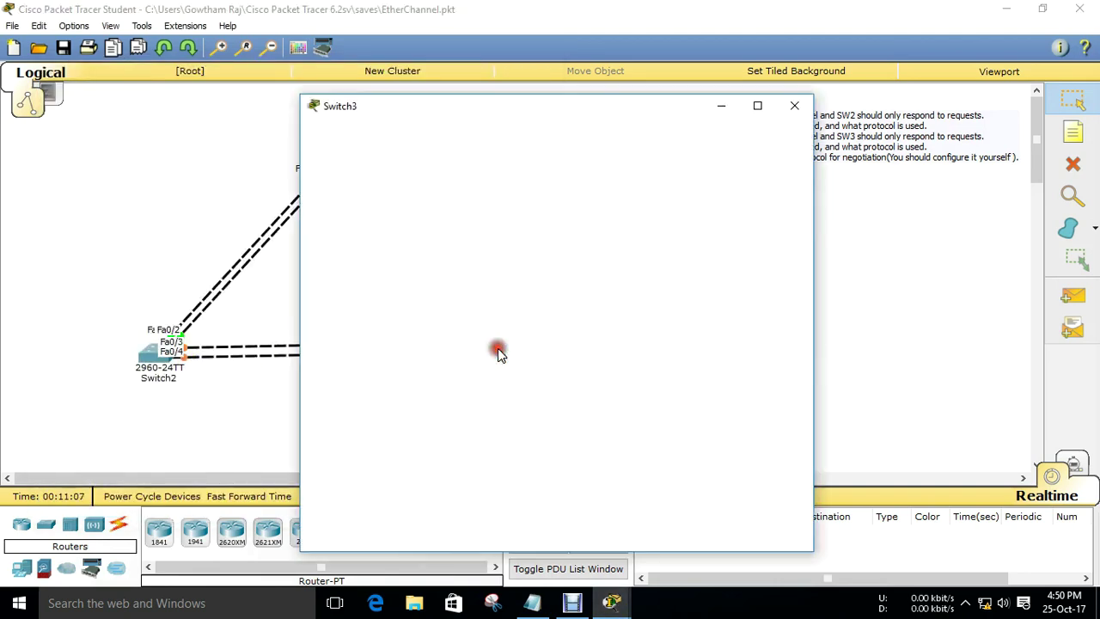
left_click_drag(541, 110, 818, 105)
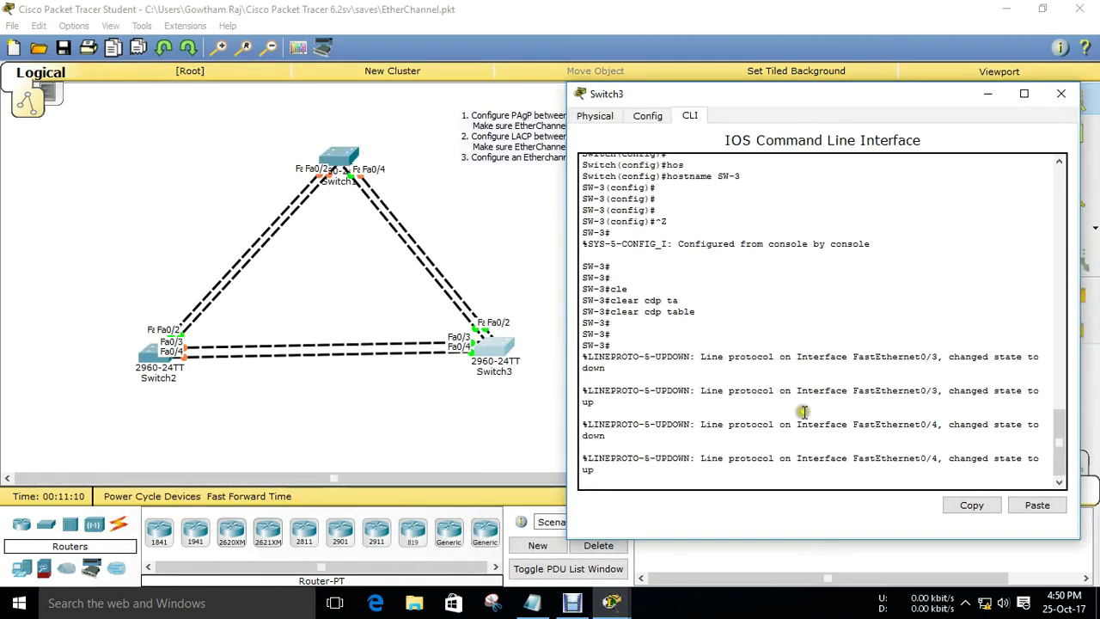
Step: List SW-3's connected devices with show cdp neighbors and highlight the links to SW-2
key("Return")
key("Return")
key("Return")
key("Return")
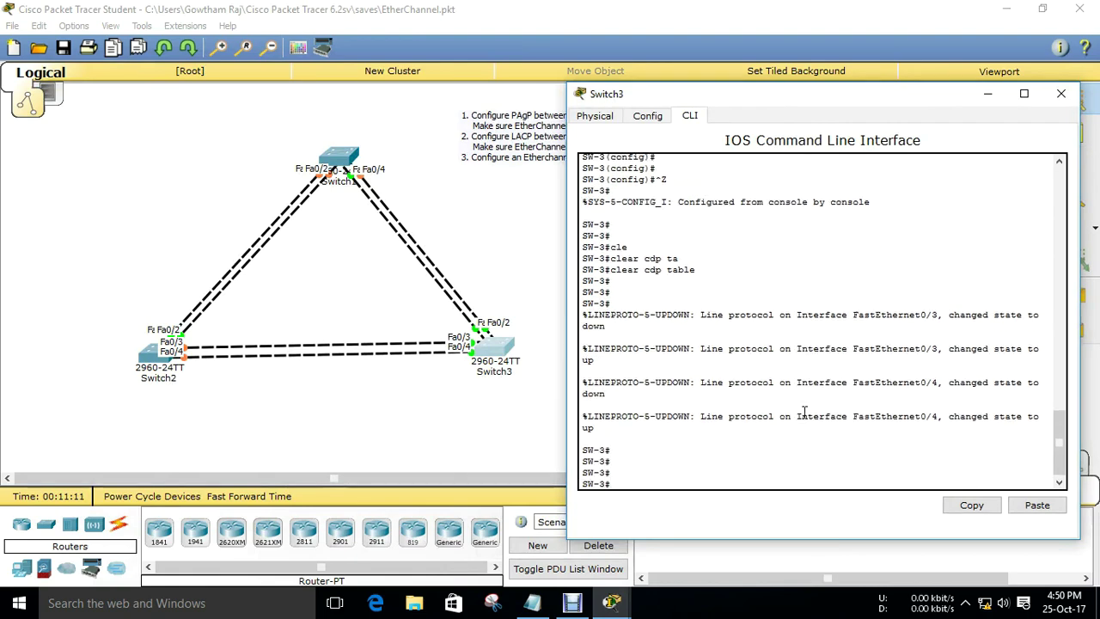
type("sh")
key("Tab")
type("cdp ne")
key("Tab")
key("Return")
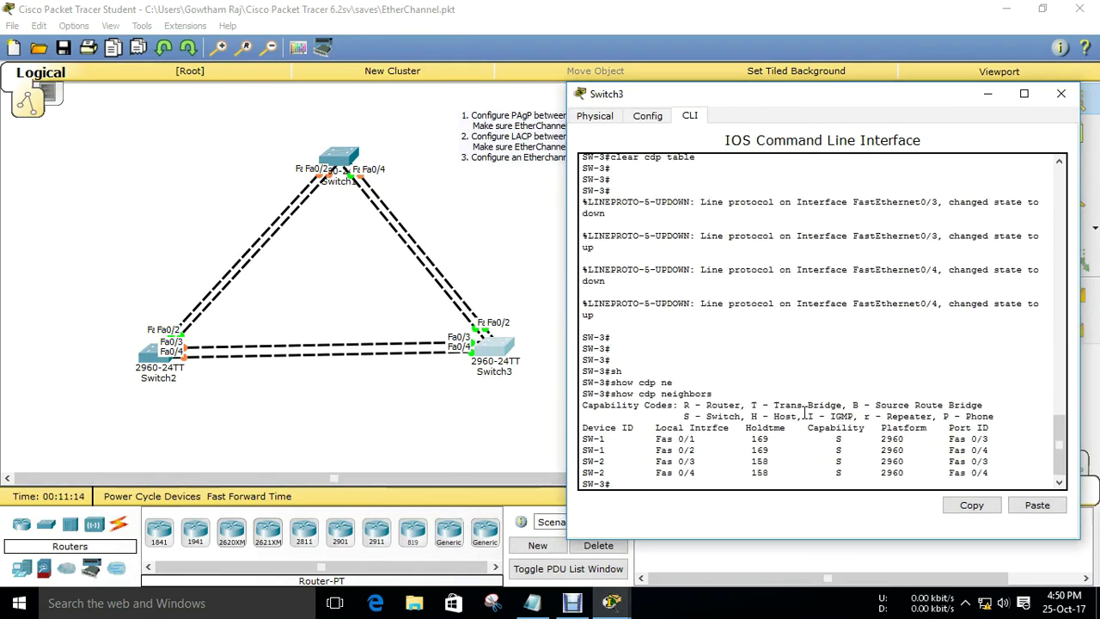
left_click_drag(585, 456, 753, 497)
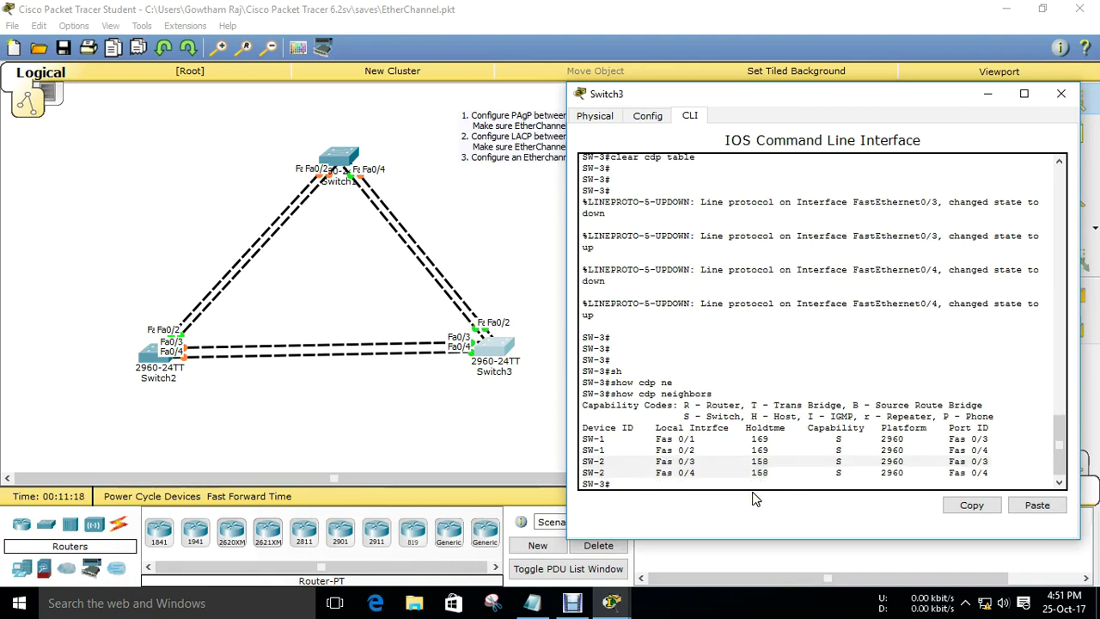
left_click(748, 503)
key("Return")
key("Return")
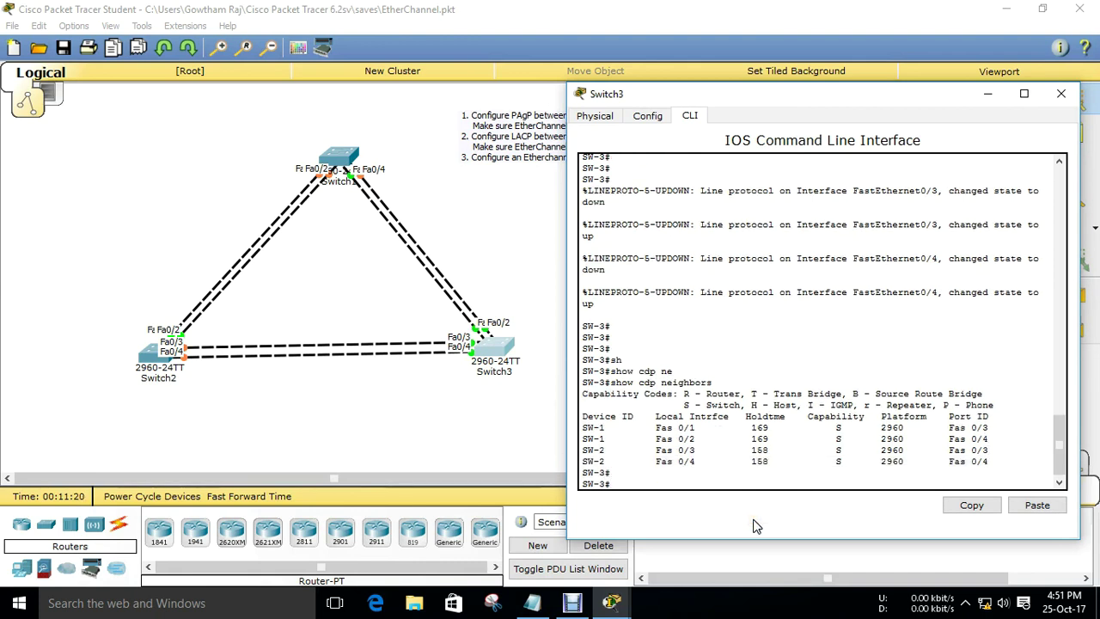
Step: Enter global configuration mode on SW-3 and select the SW-2-facing interface range fastEthernet 0/3 - 4
type("conf")
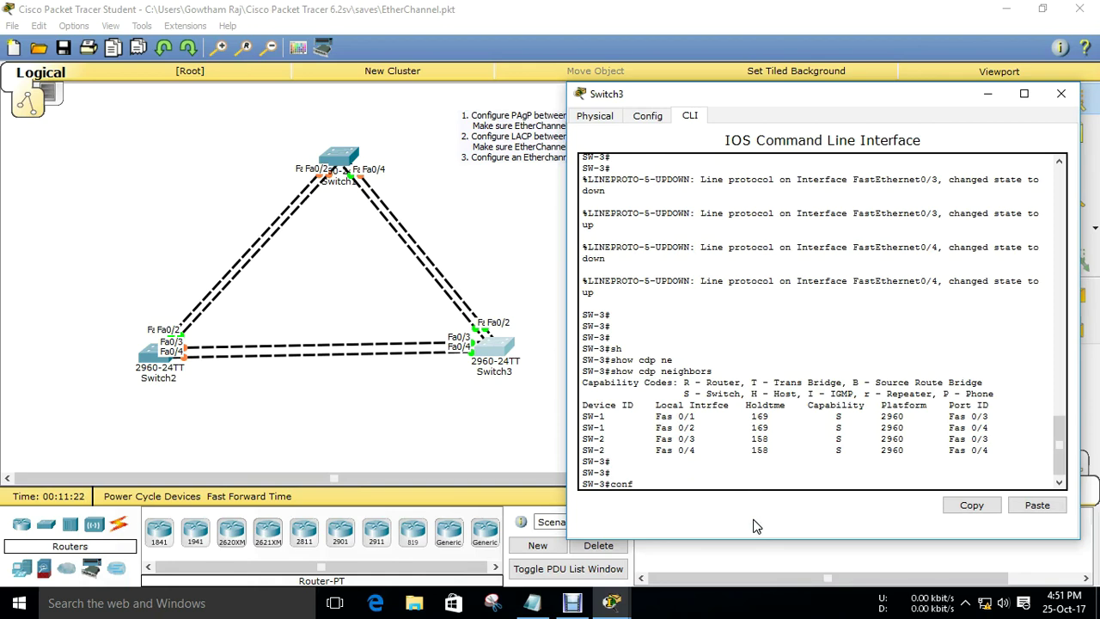
type(" t")
key("Return")
key("Return")
type("interface")
key("Tab")
type("ra")
key("Tab")
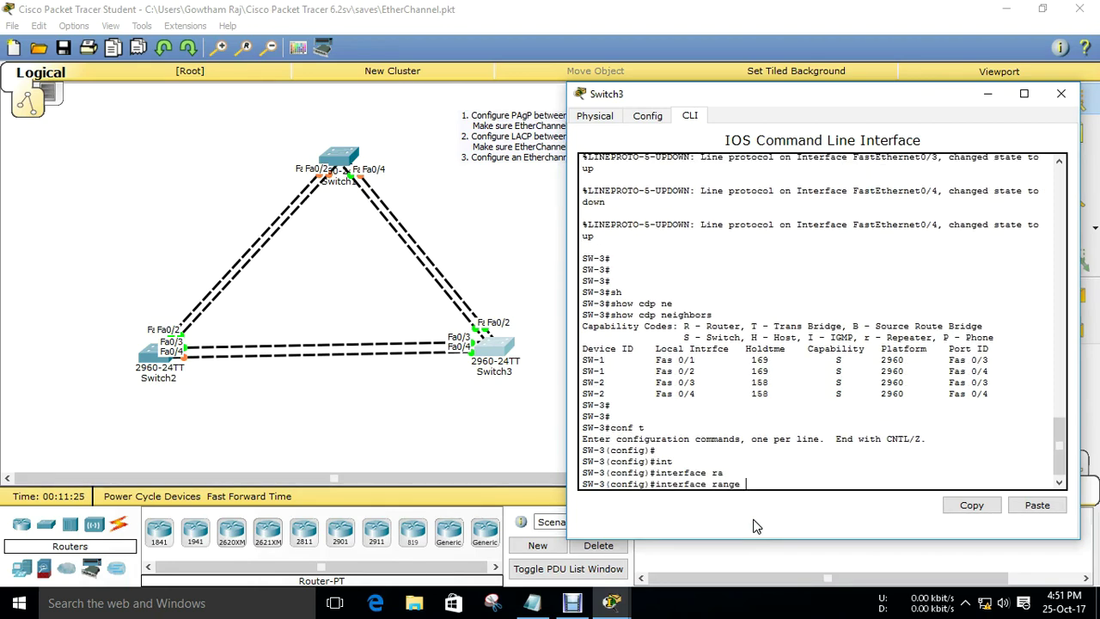
type("f")
key("Tab")
type("0/")
key("BackSpace")
key("BackSpace")
type("3 - 4")
key("Return")
Step: Set SW-3's fastEthernet 0/3 - 4 range to trunking with switchport mode trunk
type("sw")
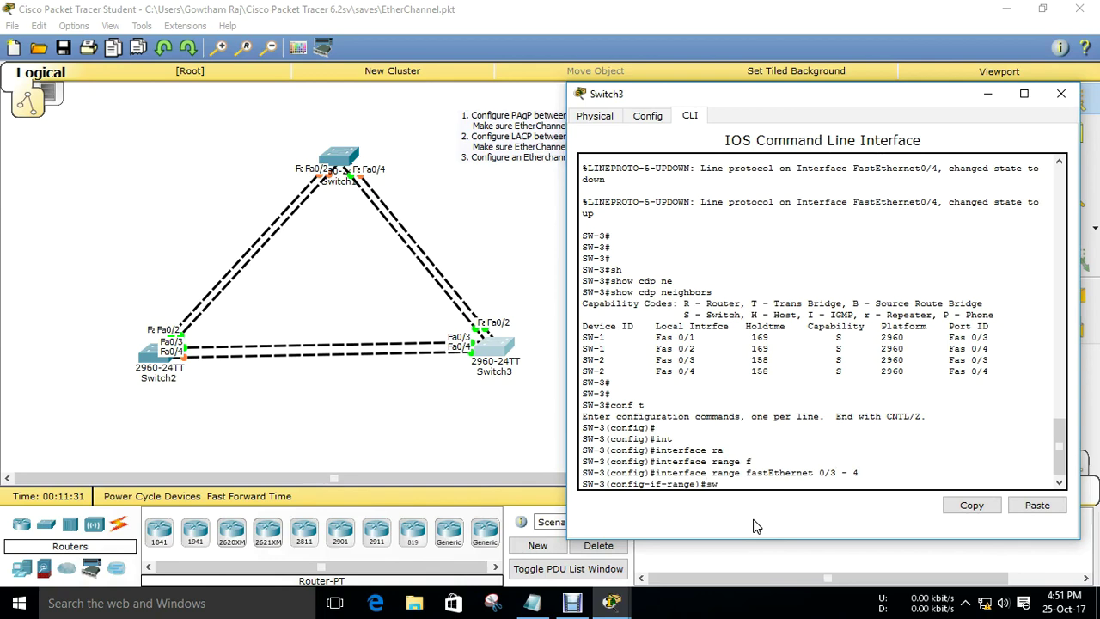
key("Tab")
type("mo")
key("Tab")
type("tr")
key("Tab")
key("Return")
key("Return")
type("sw")
key("Tab")
key("BackSpace")
key("BackSpace")
key("BackSpace")
key("BackSpace")
key("BackSpace")
key("BackSpace")
key("BackSpace")
key("BackSpace")
key("BackSpace")
key("BackSpace")
key("BackSpace")
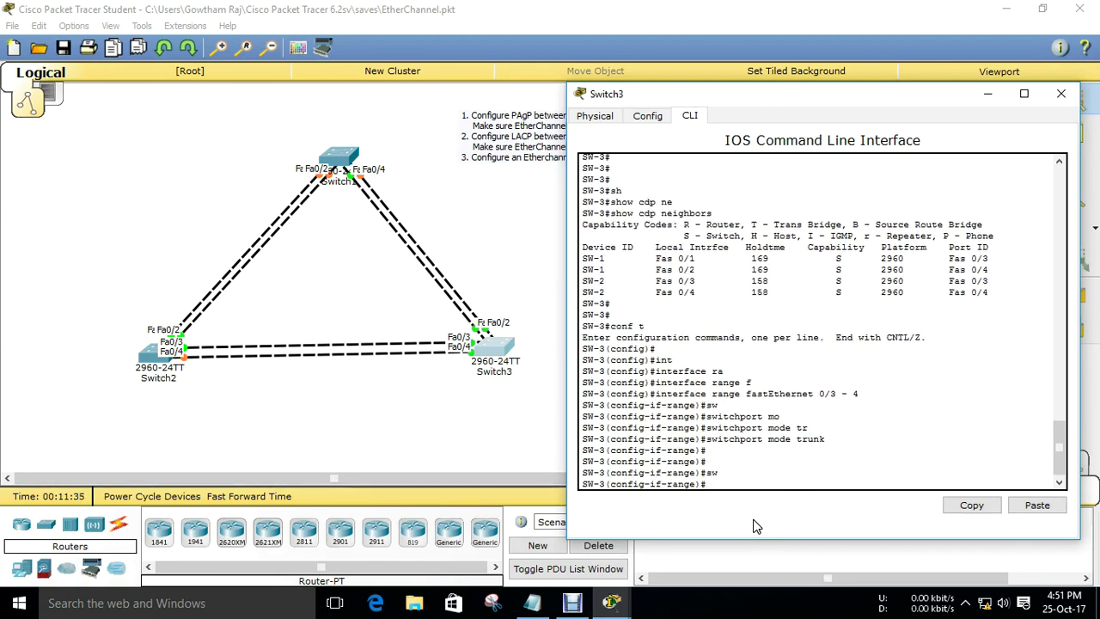
Step: Assign SW-3's fastEthernet 0/3 - 4 range to channel-group 2 in passive mode, bringing Switch2's CLI alongside to check the group number
type("ch")
key("Tab")
type("annel-")
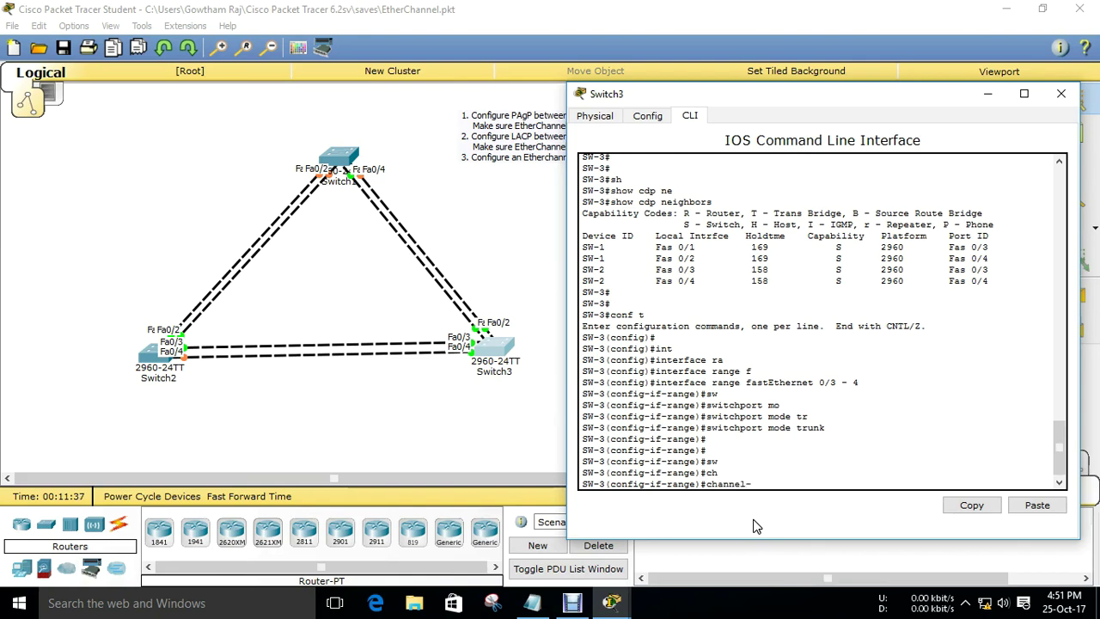
type("gr")
key("Tab")
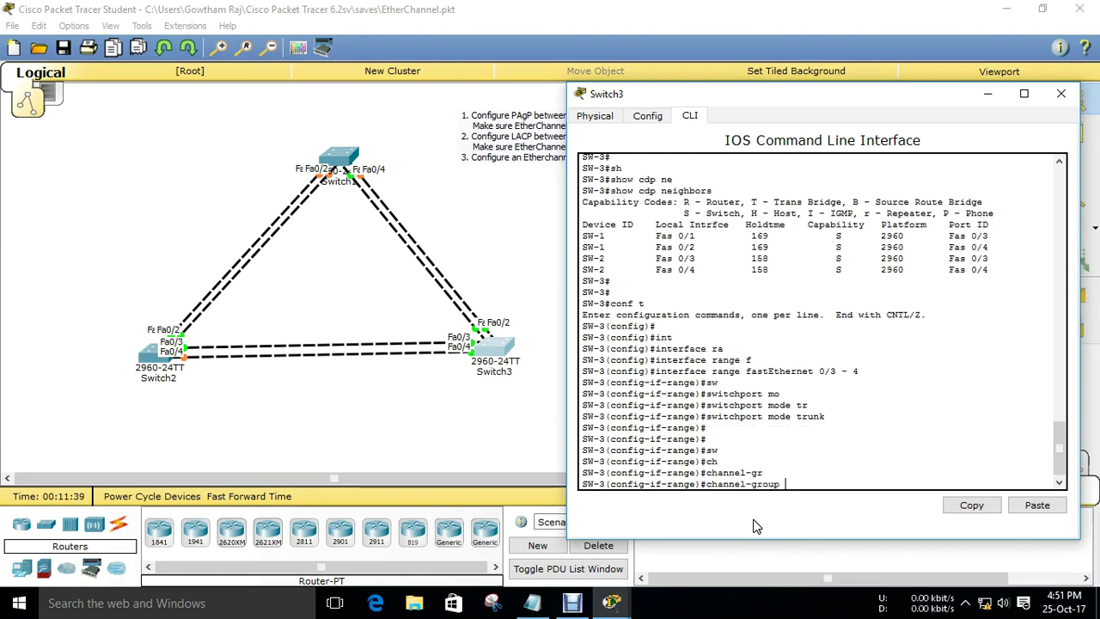
mouse_move(611, 602)
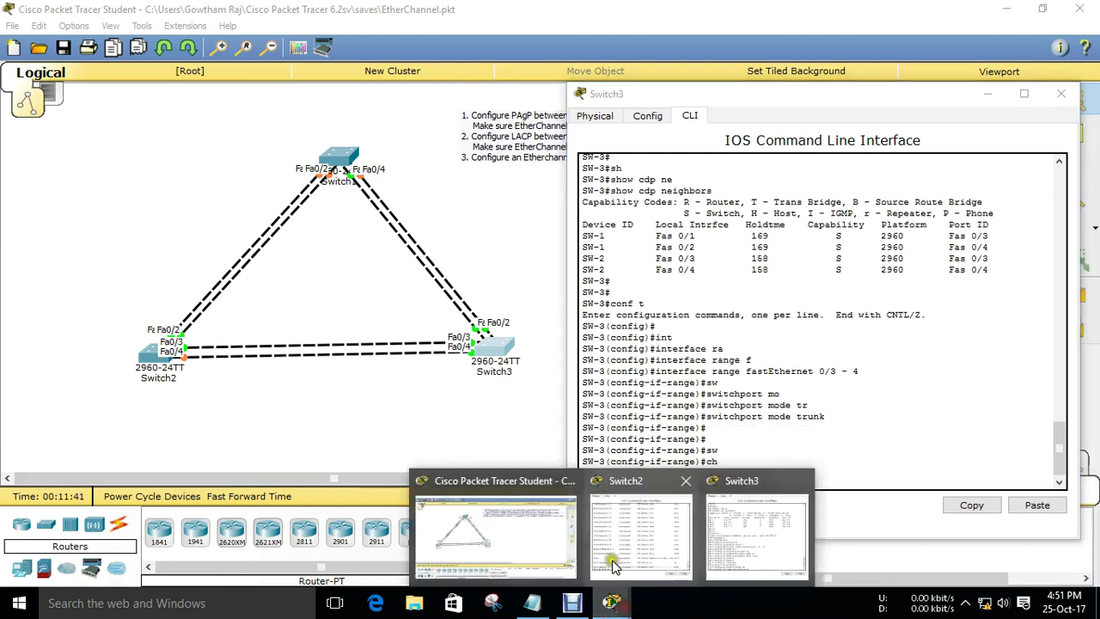
left_click(606, 553)
left_click(376, 410)
left_click(778, 483)
type("2")
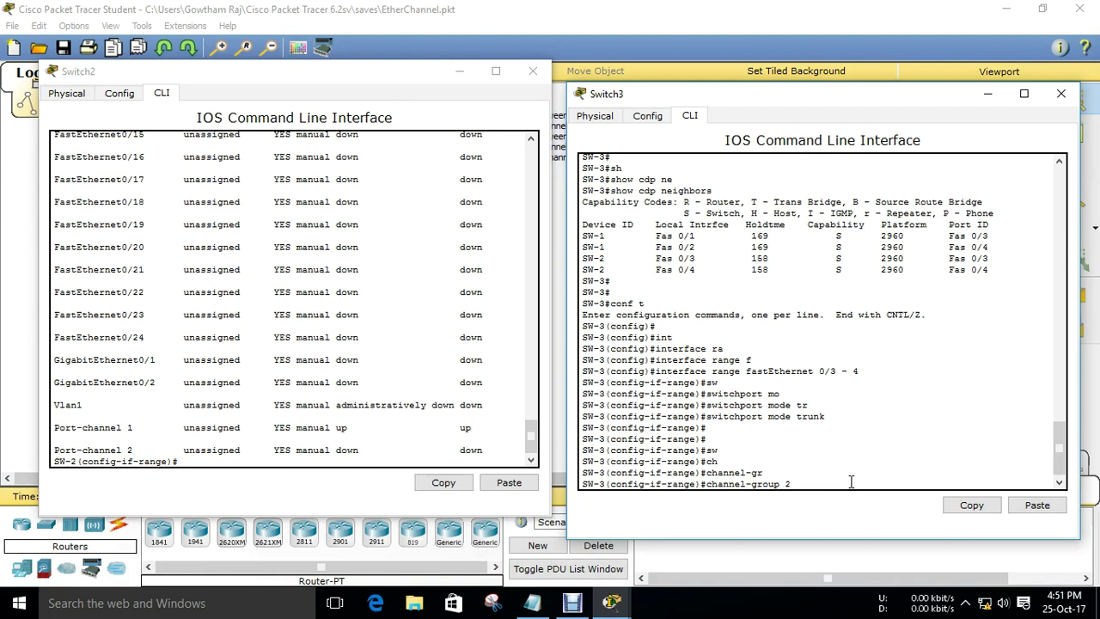
type("mo")
key("Tab")
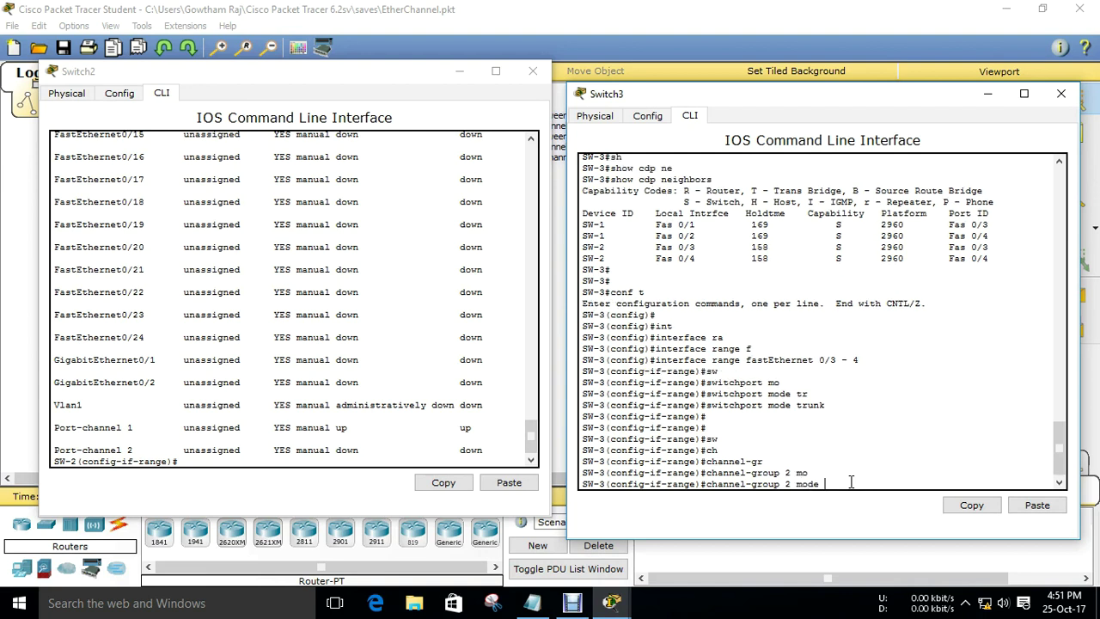
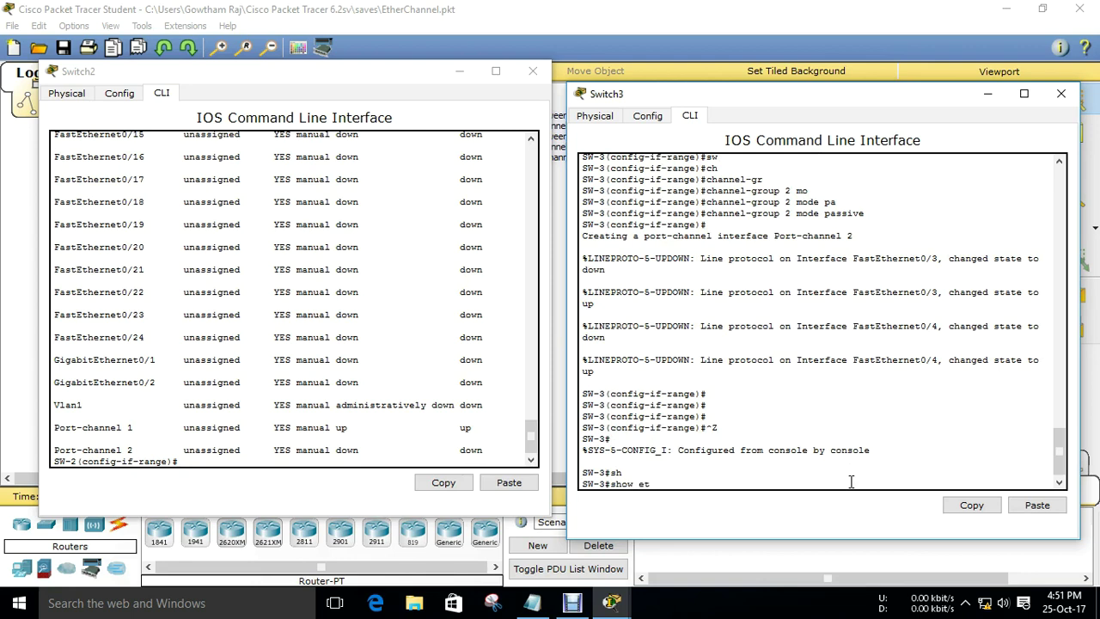
Step: Display SW-3's EtherChannel status with show etherchannel summary and examine the group, protocol and ports
type("su")
key("Tab")
key("Return")
key("Return")
key("Return")
key("Return")
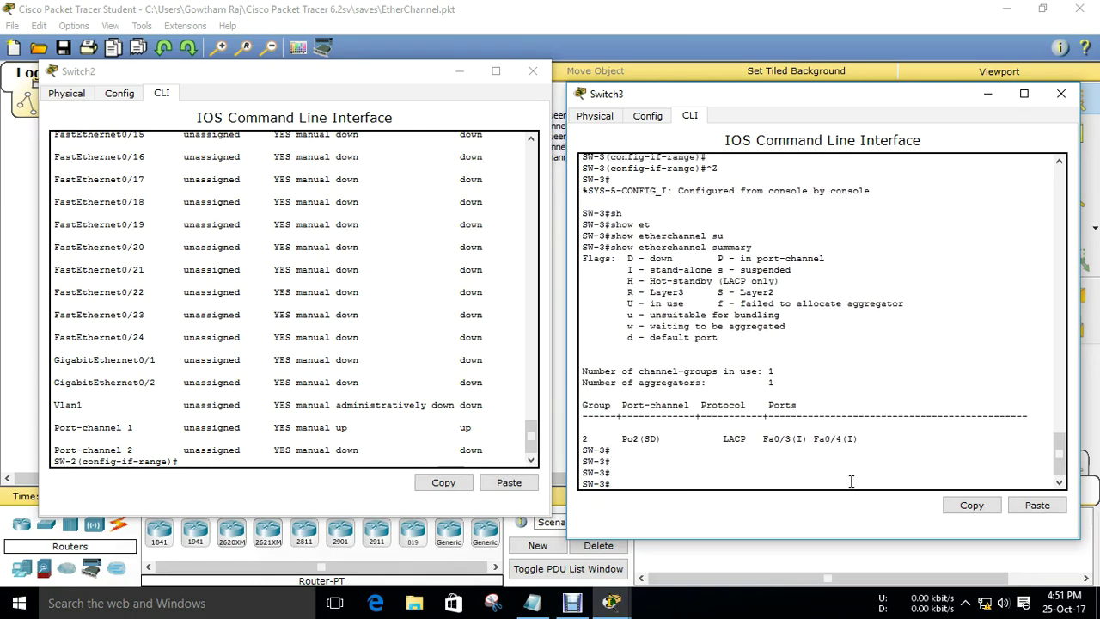
scroll(790, 478, "up", 1)
scroll(735, 456, "down", 1)
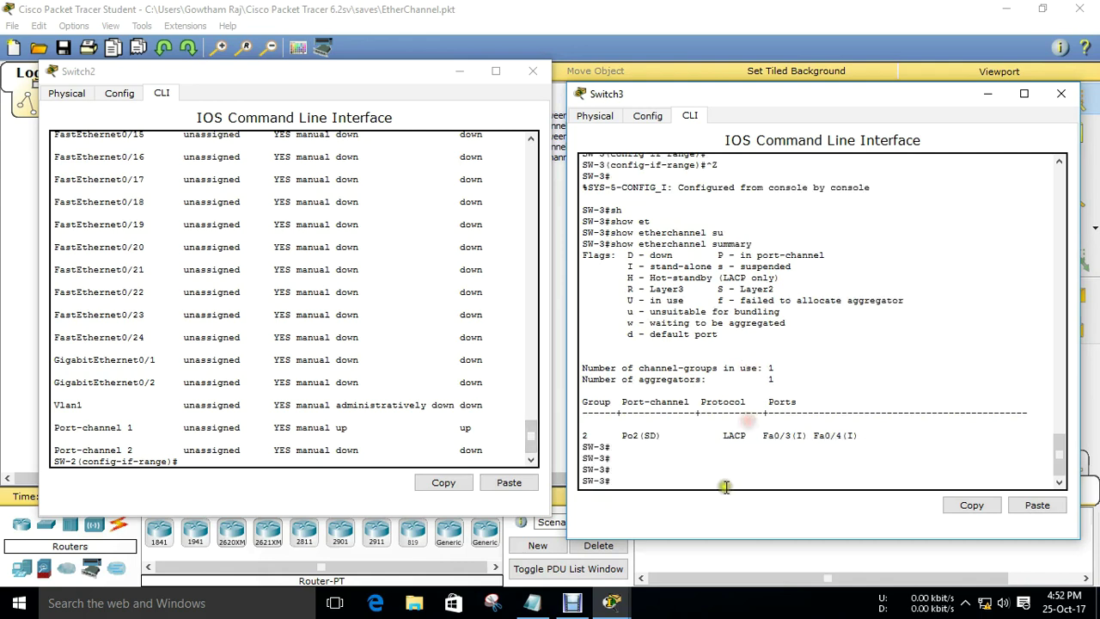
Step: Switch to SW-2's CLI and return from interface range configuration to privileged EXEC mode
left_click(258, 417)
key("Return")
key("Return")
key("ctrl+z")
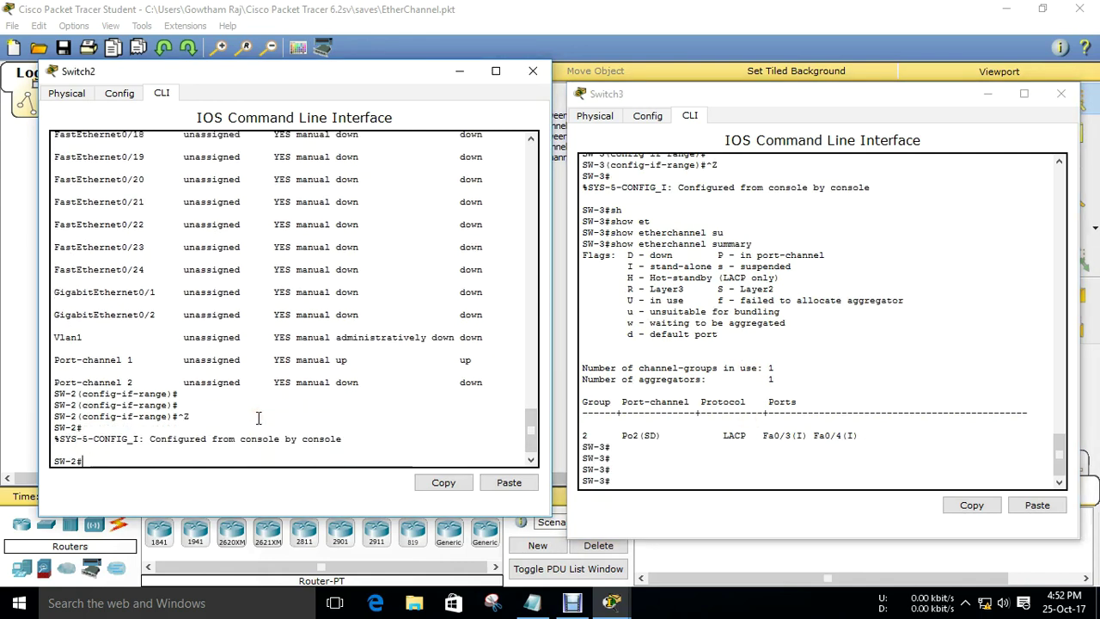
Step: Display SW-2's EtherChannel status with show etherchannel summary to check its channel groups and protocols
key("Return")
type("sh")
key("Tab")
type("et")
key("Tab")
type("su")
key("Tab")
key("Return")
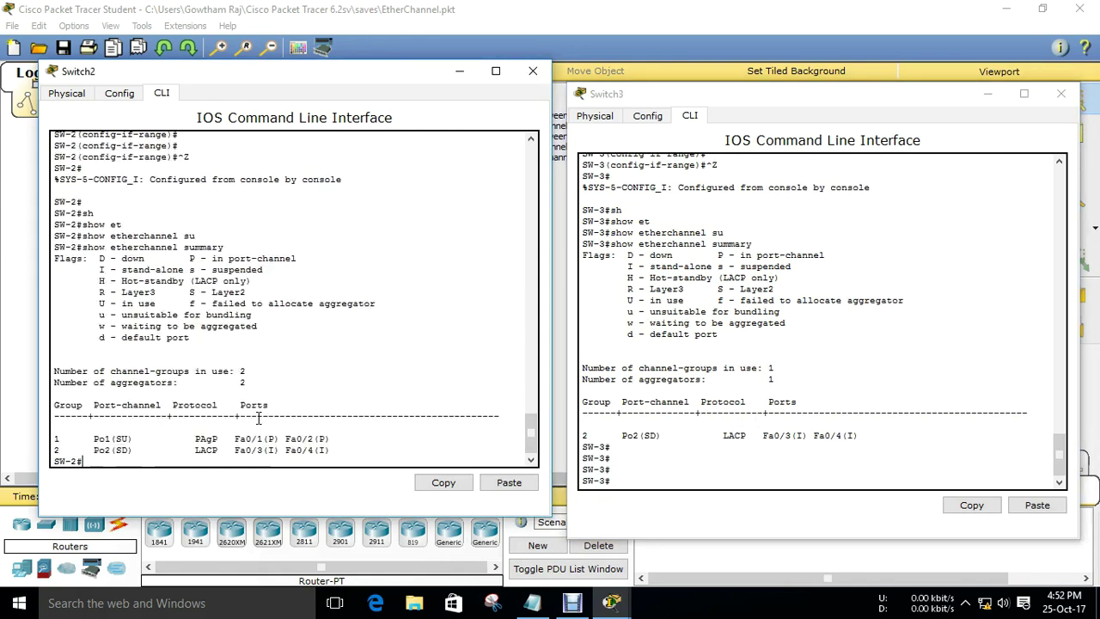
key("Return")
key("Return")
key("Return")
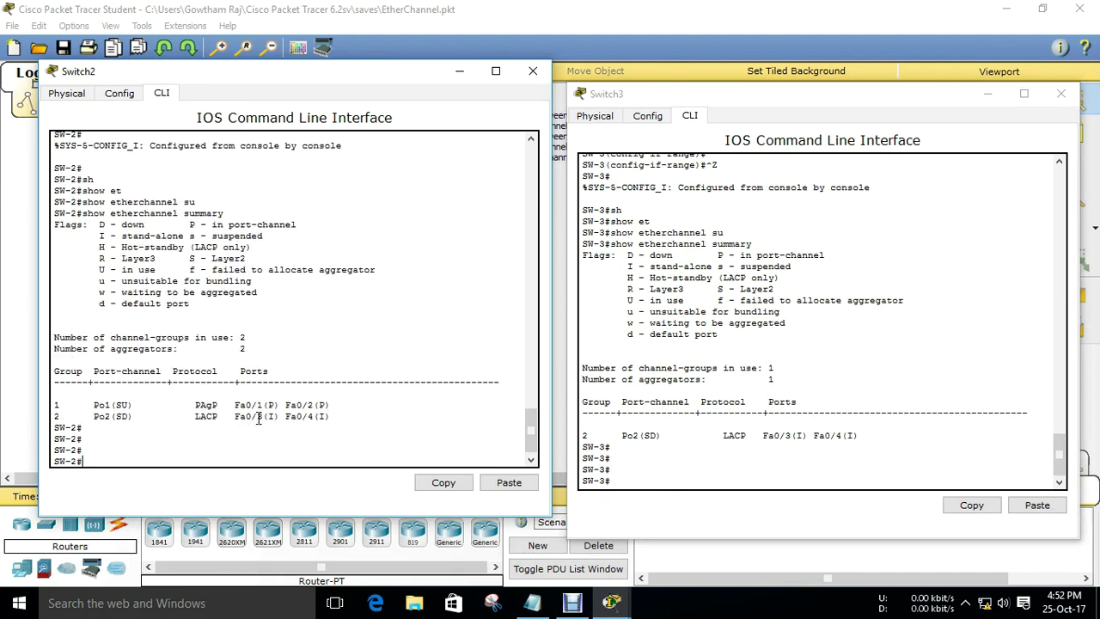
Step: Compare the LACP ports of channel group 2 in the EtherChannel summaries of SW-2 and SW-3
left_click_drag(90, 416, 338, 416)
left_click(208, 416)
left_click_drag(762, 435, 900, 436)
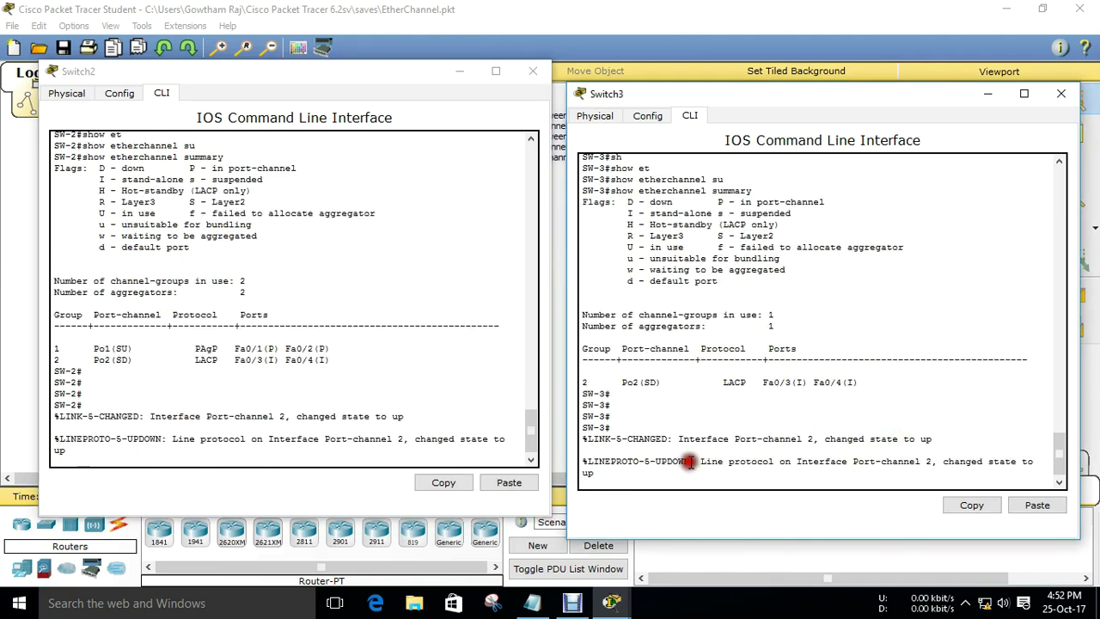
Step: Rerun show etherchannel summary on SW-3 and compare Po2's flags with those in the earlier output
key("Return")
key("Return")
key("Up")
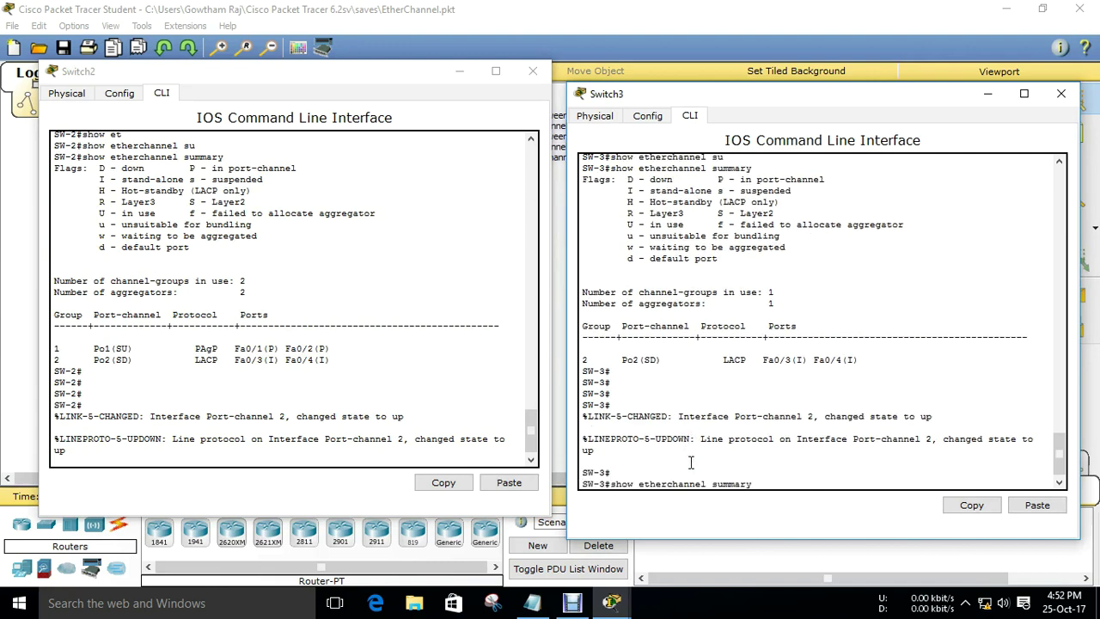
key("Return")
scroll(748, 409, "up", 5)
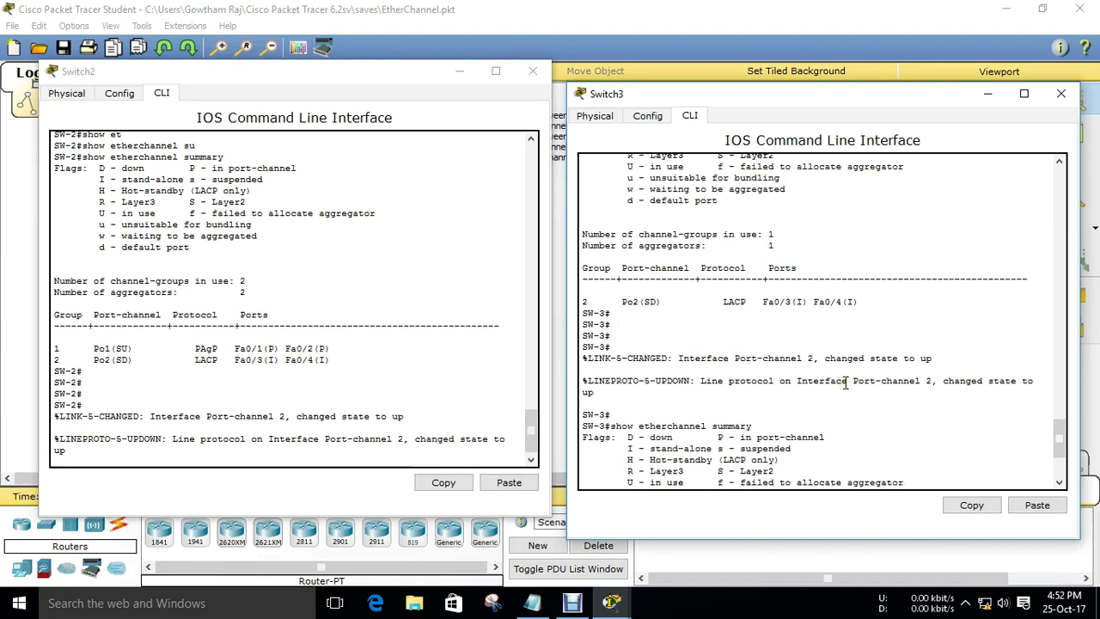
left_click_drag(622, 302, 655, 299)
scroll(730, 374, "down", 5)
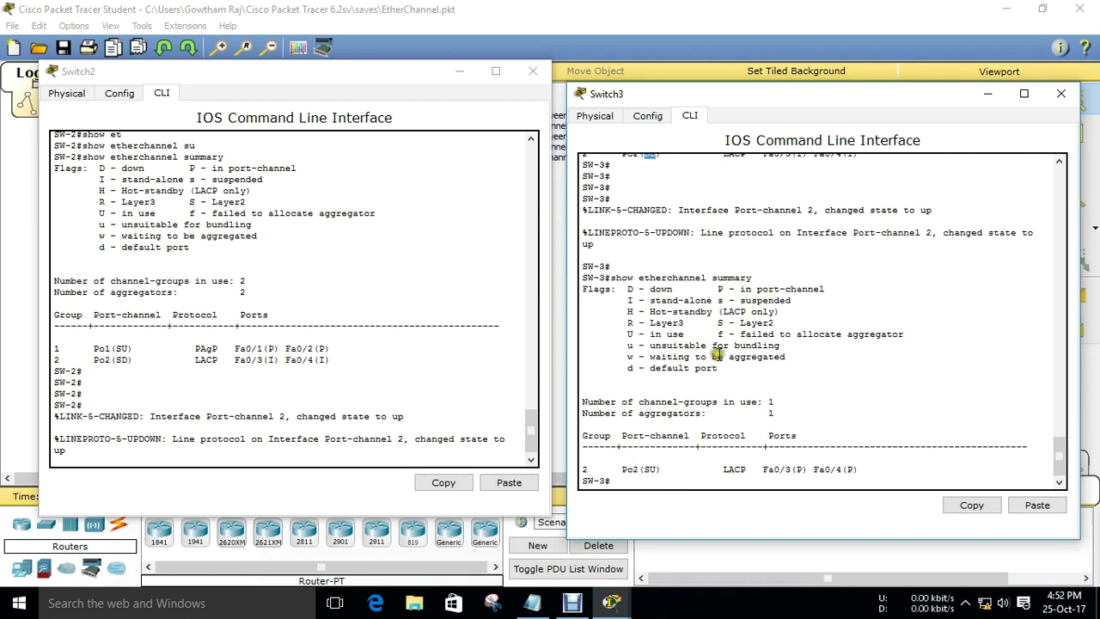
left_click_drag(622, 470, 651, 469)
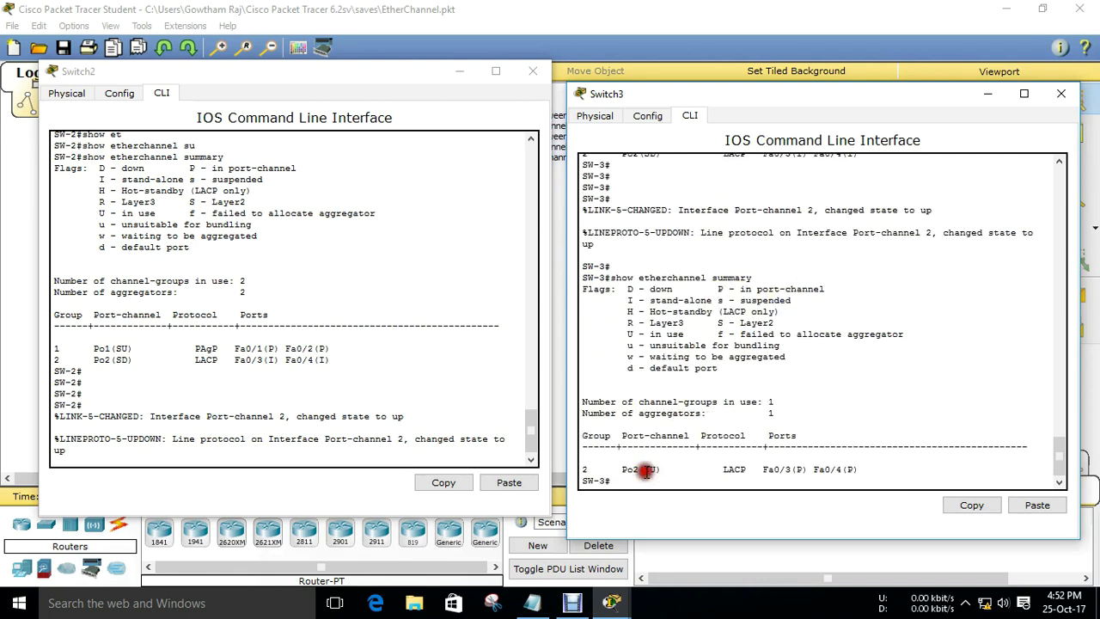
left_click(673, 469)
Step: Run show etherchannel port-channel on SW-3 and examine the EC state of the ports in group 2
key("Return")
key("Return")
type("show")
key("Tab")
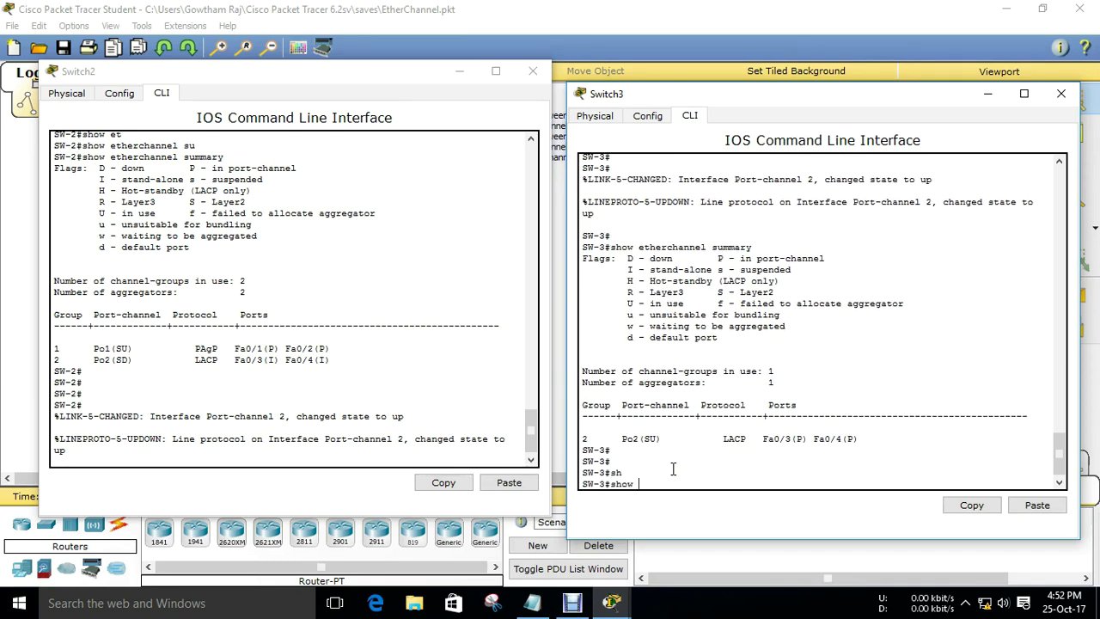
type("et")
key("Tab")
type("po")
key("Tab")
key("Return")
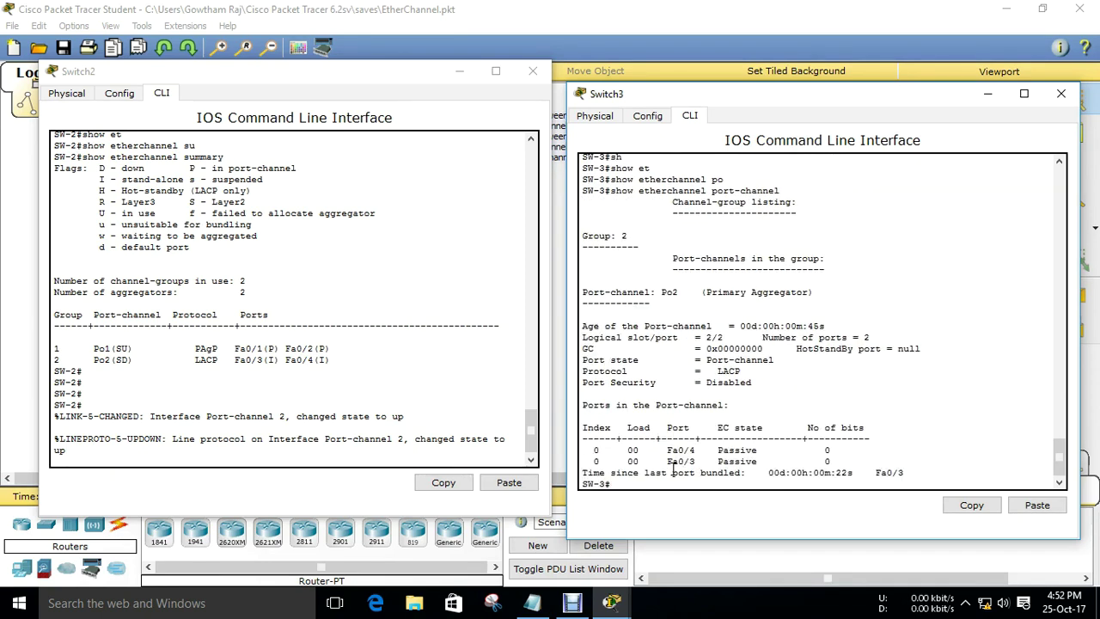
left_click(591, 450)
left_click_drag(591, 450, 860, 457)
double_click(731, 451)
Step: Switch to SW-2's CLI and run show etherchannel port-channel
left_click(253, 453)
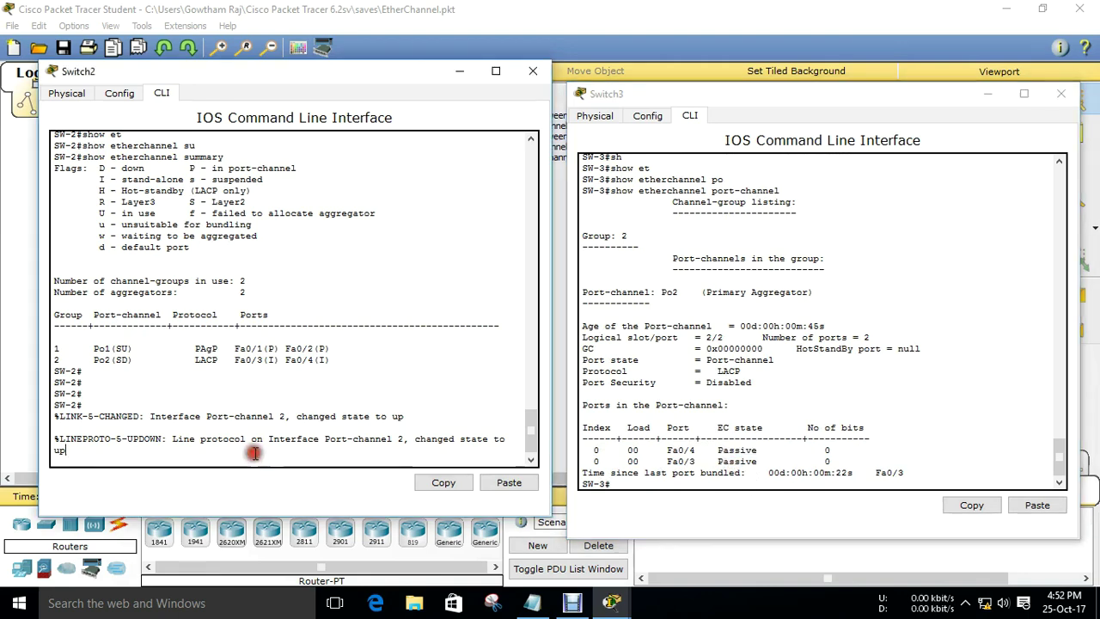
key("Return")
key("Return")
key("Return")
type("sh")
key("Tab")
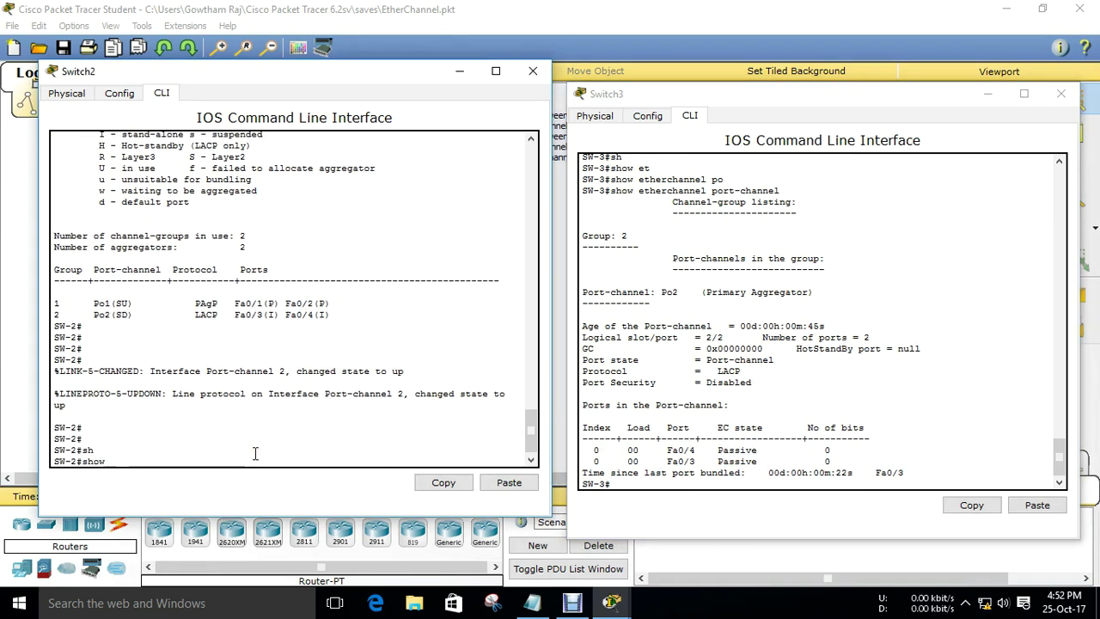
type("et")
key("Tab")
type("po")
key("Tab")
key("Return")
Step: Read SW-2's port-channel details through group 2, examine its ports' EC state, and return to SW-3's CLI prompt
key("space")
key("space")
key("Return")
key("Return")
key("Return")
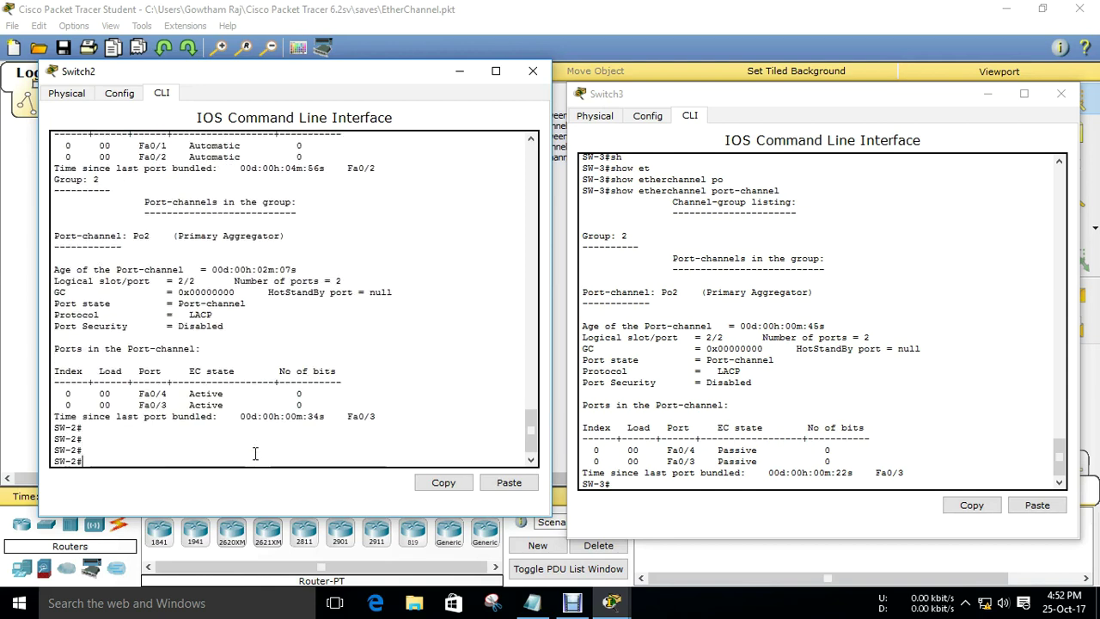
left_click_drag(305, 405, 111, 371)
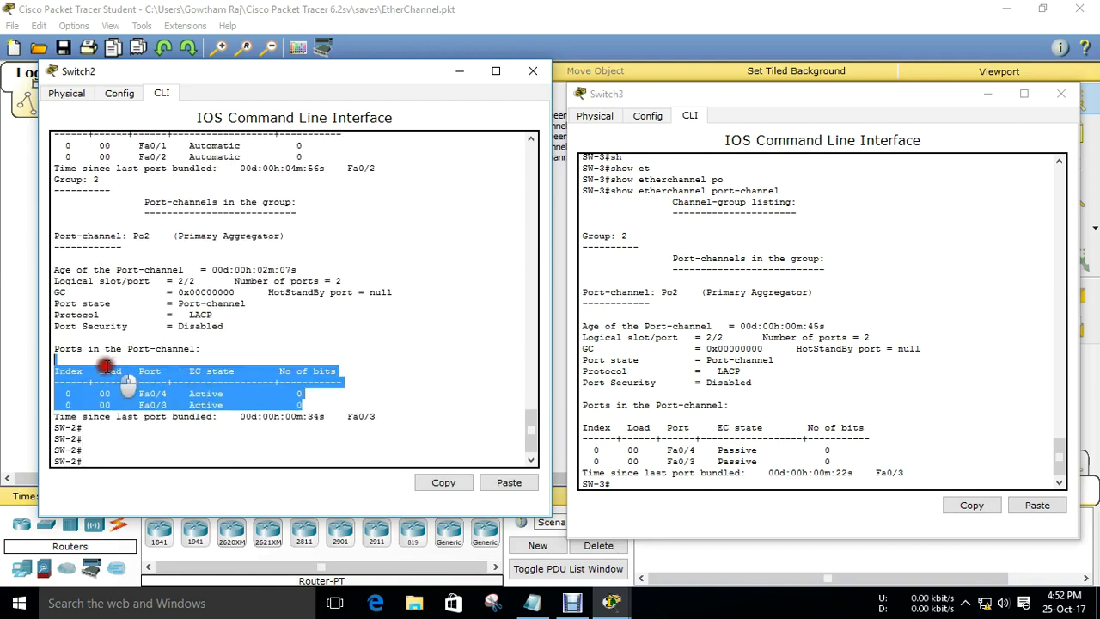
left_click(349, 359)
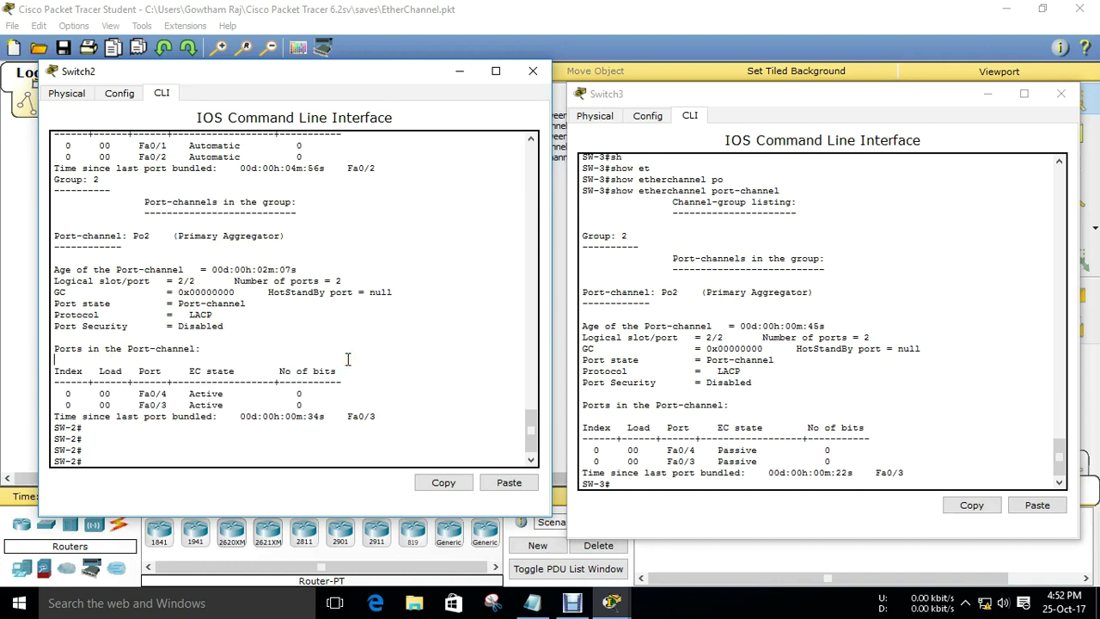
left_click(795, 444)
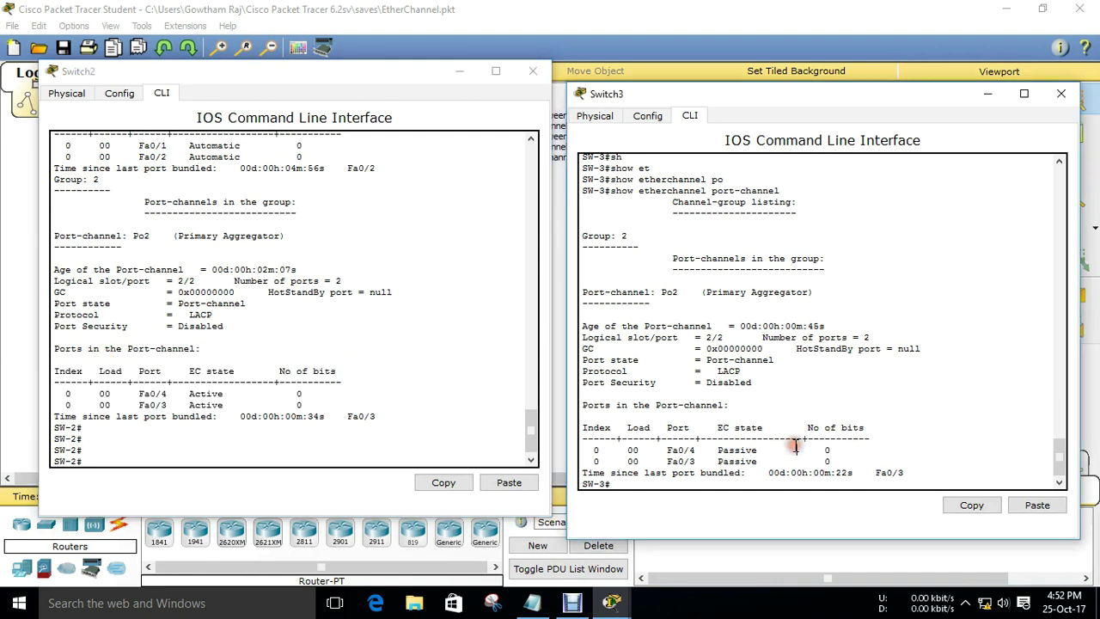
key("Return")
key("Return")
Step: Switch to the Notepad task list and read task 3 about the EtherChannel between SW1 and SW3
left_click(532, 603)
left_click(275, 129)
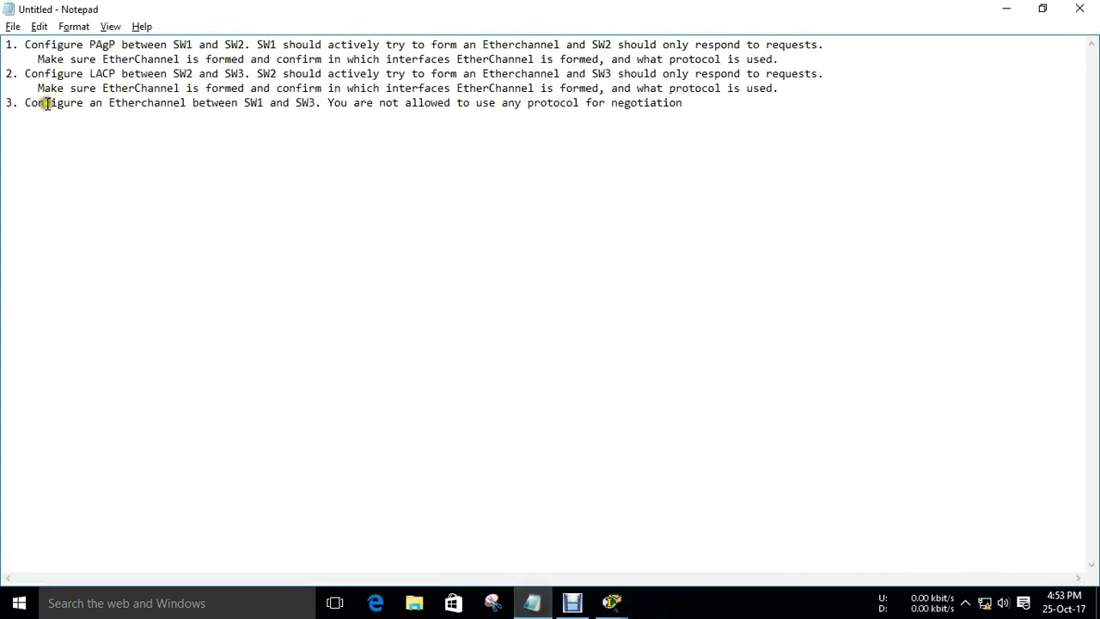
left_click_drag(26, 103, 683, 102)
left_click(225, 103)
left_click(683, 101)
Step: Close the Switch2 and Switch3 windows and open Switch1's CLI from the Packet Tracer topology
left_click(612, 601)
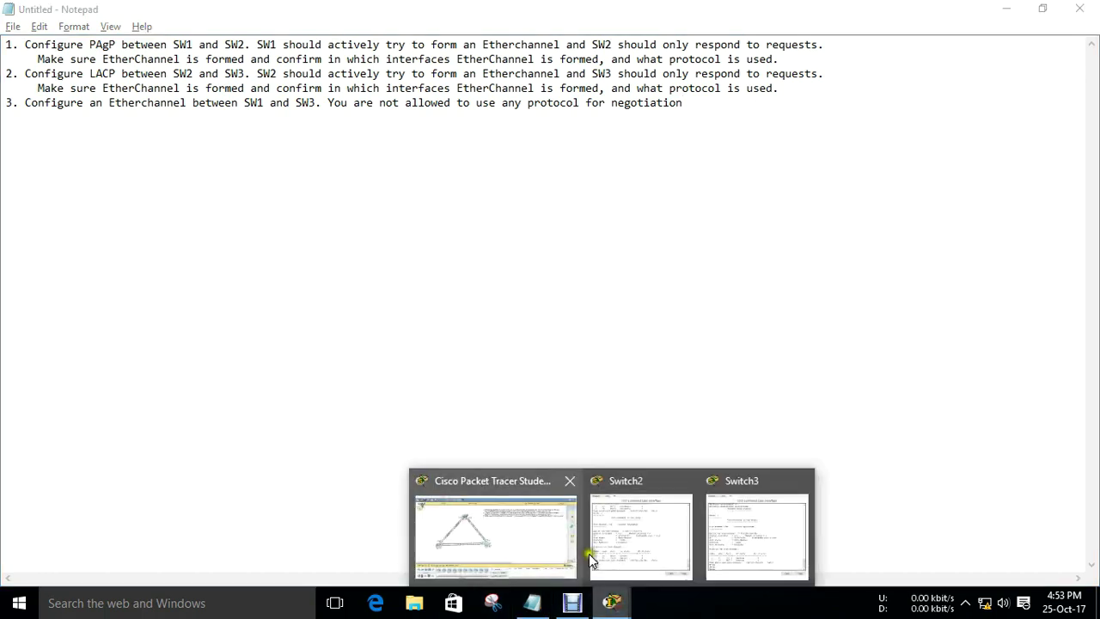
left_click(683, 482)
left_click(728, 482)
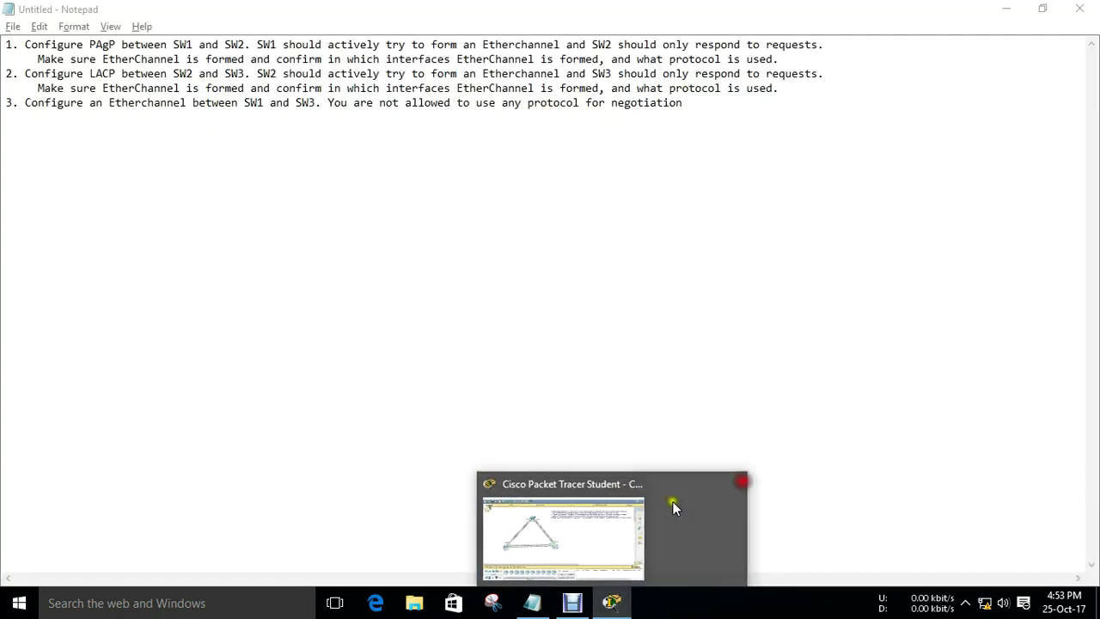
left_click(723, 486)
left_click(340, 167)
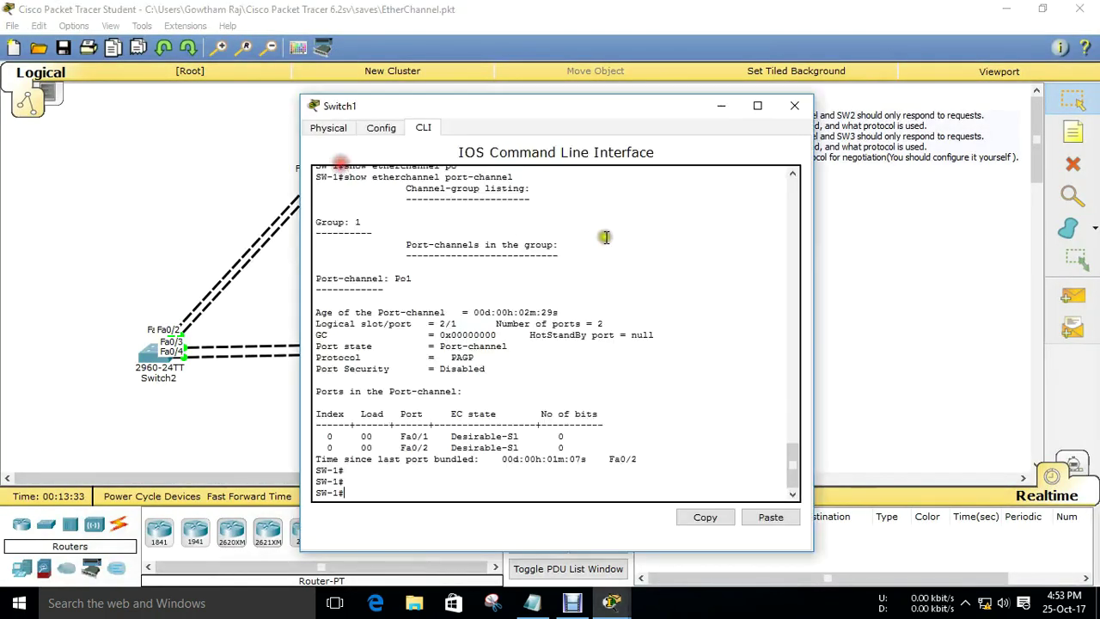
Step: Move the Switch1 window aside, run show cdp neighbors on SW-1, and check which local interfaces connect to SW-3
left_click_drag(587, 112, 360, 110)
key("Return")
type("sh")
key("Tab")
type("cdp")
key("Tab")
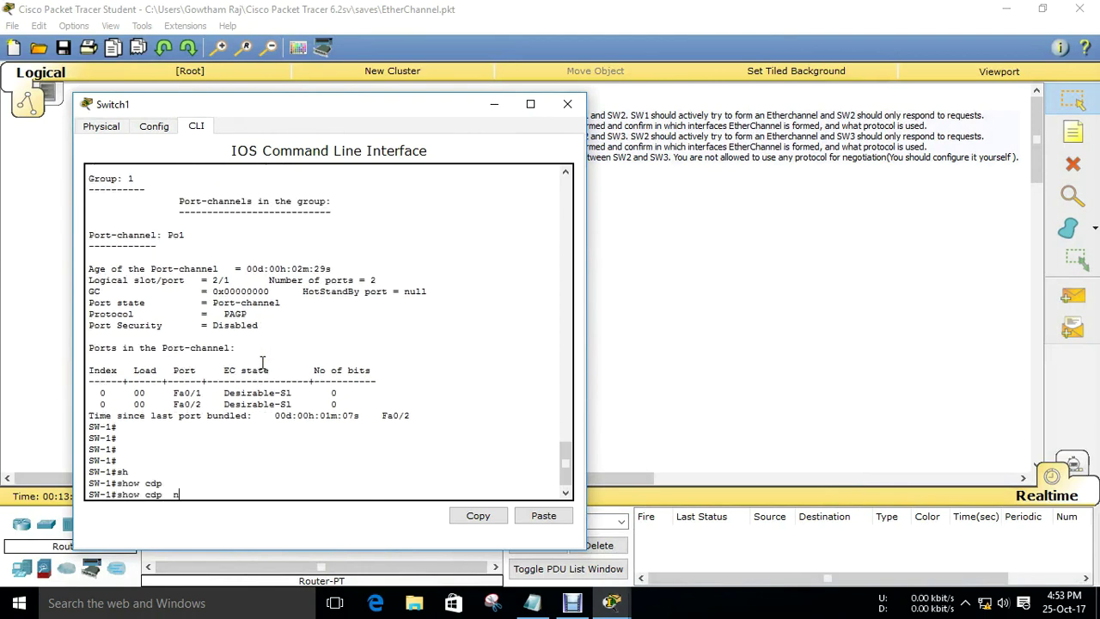
type("ne")
key("Tab")
key("Return")
key("Return")
key("Return")
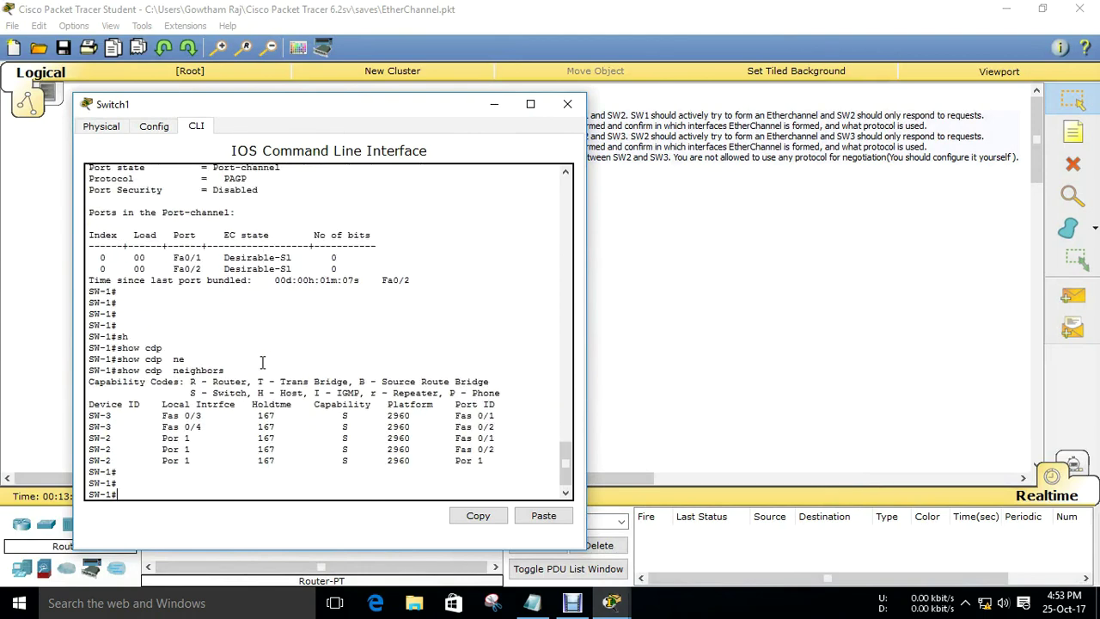
left_click_drag(89, 415, 241, 421)
Step: Enter global configuration mode on SW-1
type("con ft")
key("Return")
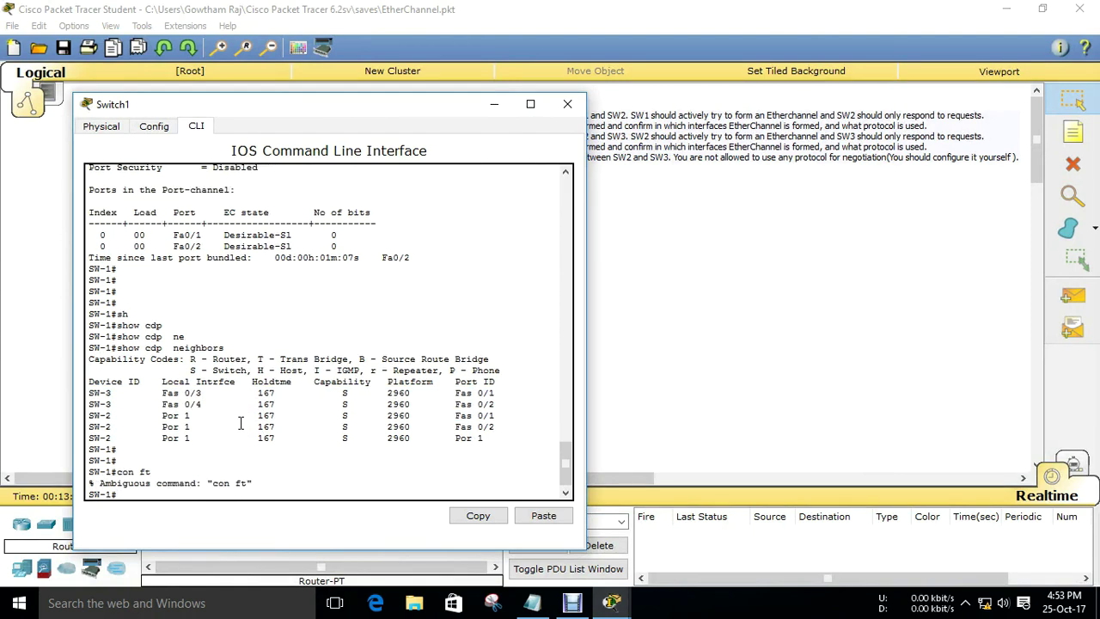
type("conf t")
key("Return")
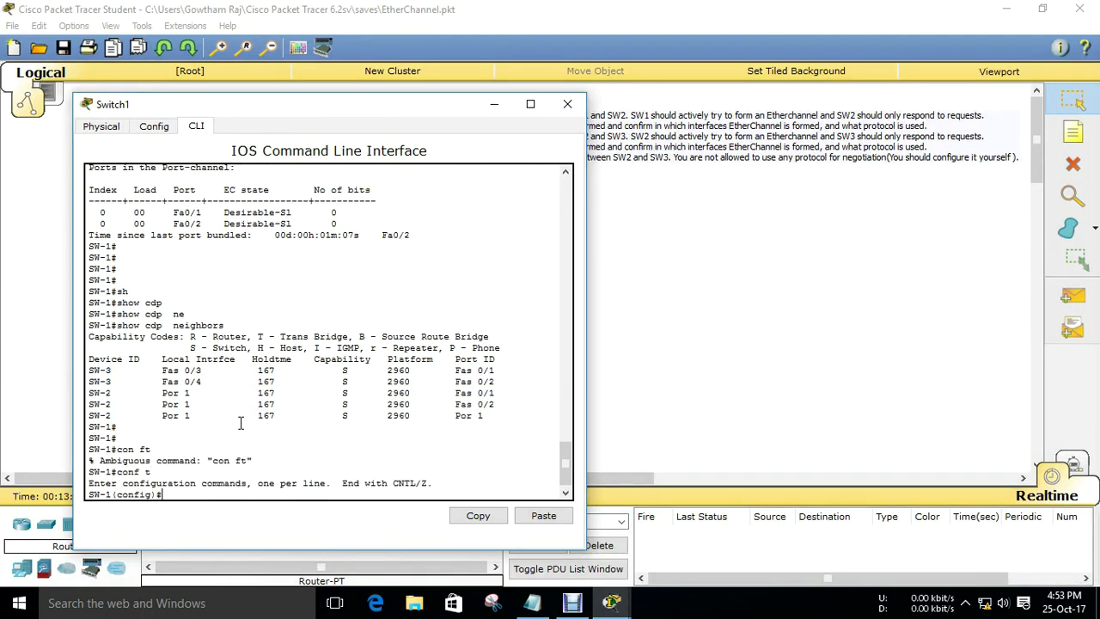
Step: Enter interface range configuration for fastEthernet 0/3 - 4 on SW-1
type("int")
key("Tab")
type("ra")
key("Tab")
type("f")
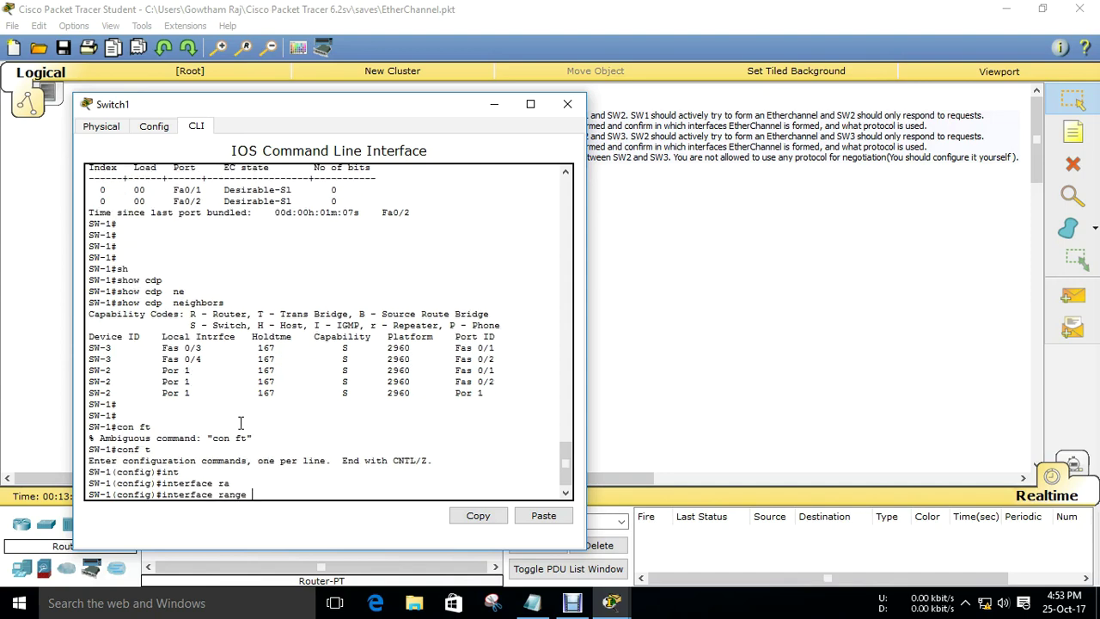
key("Tab")
type("0")
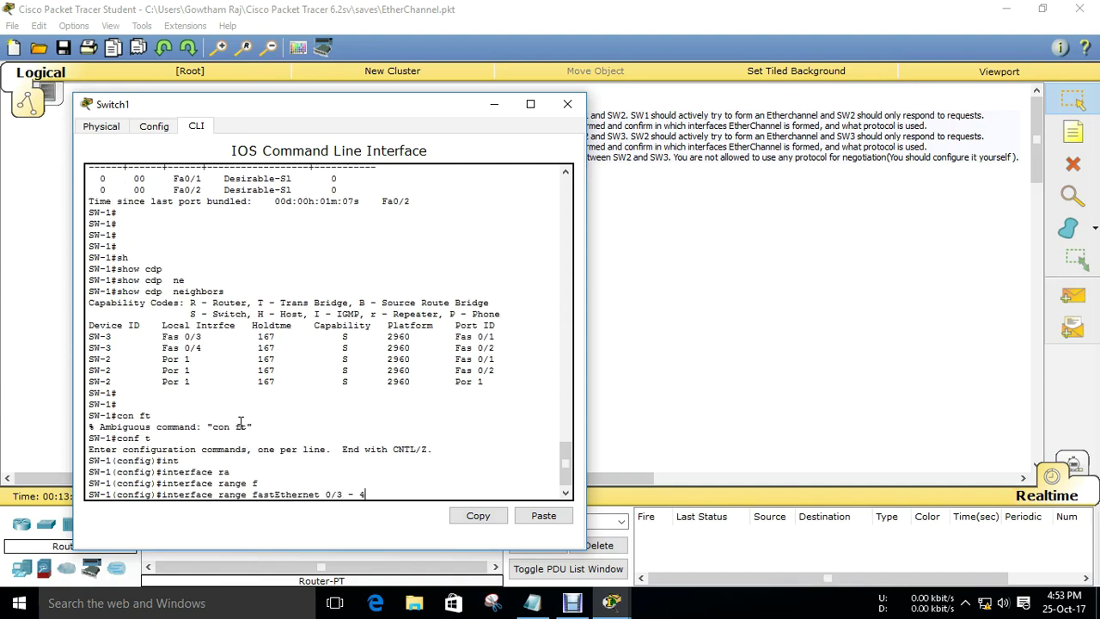
type("/3 - 4")
key("Return")
key("Return")
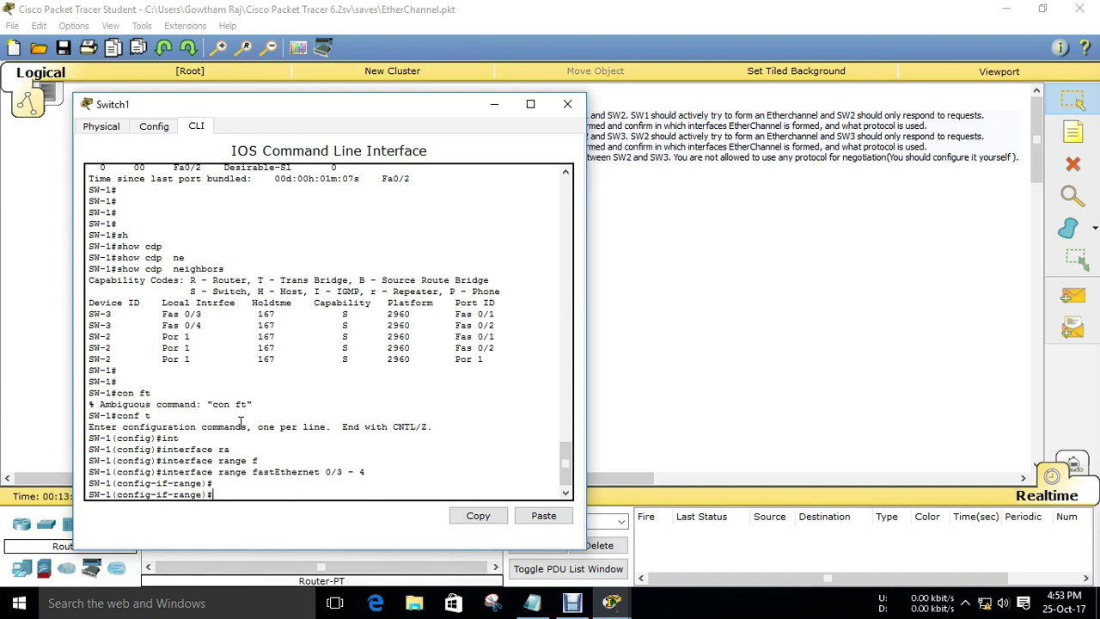
Step: Set SW-1's fastEthernet 0/3 - 4 range to switchport mode trunk
type("sw")
key("Tab")
type("mo")
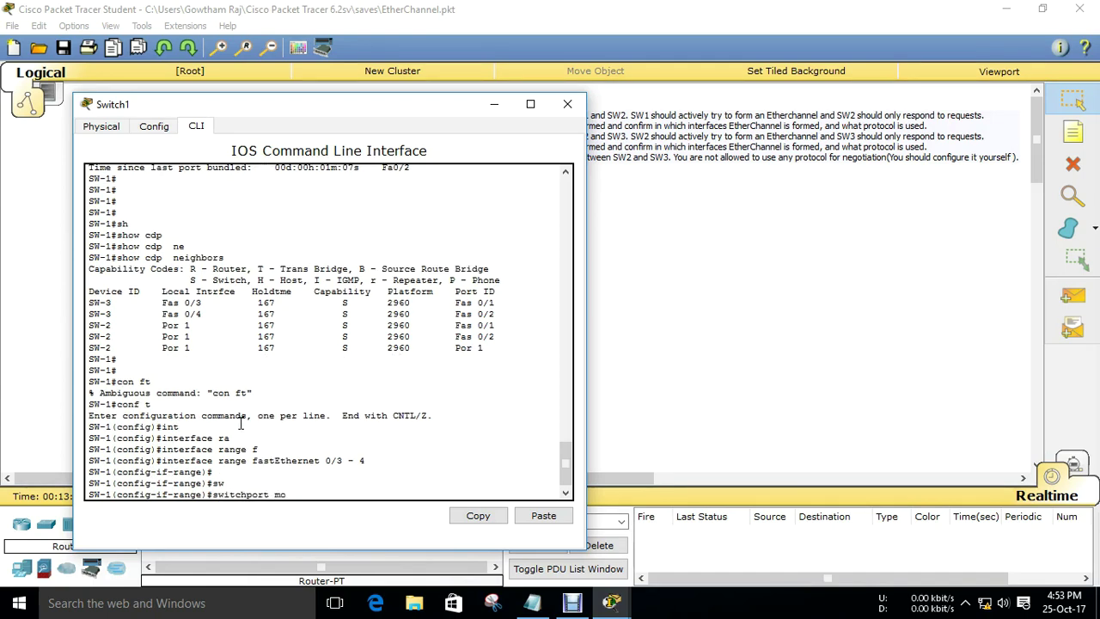
key("Tab")
type("tr")
key("Tab")
key("Return")
key("Return")
key("Return")
key("Return")
key("Return")
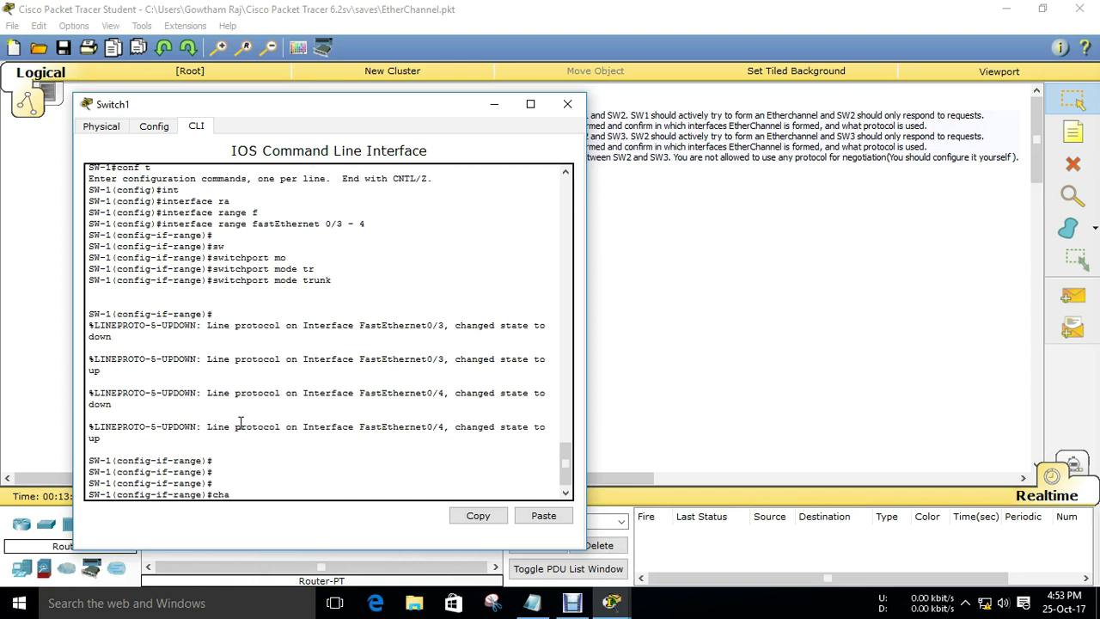
Step: List the available channel-group modes and assign SW-1's fastEthernet 0/3 - 4 range to channel-group 3 with mode on
type("channel-gr")
key("Tab")
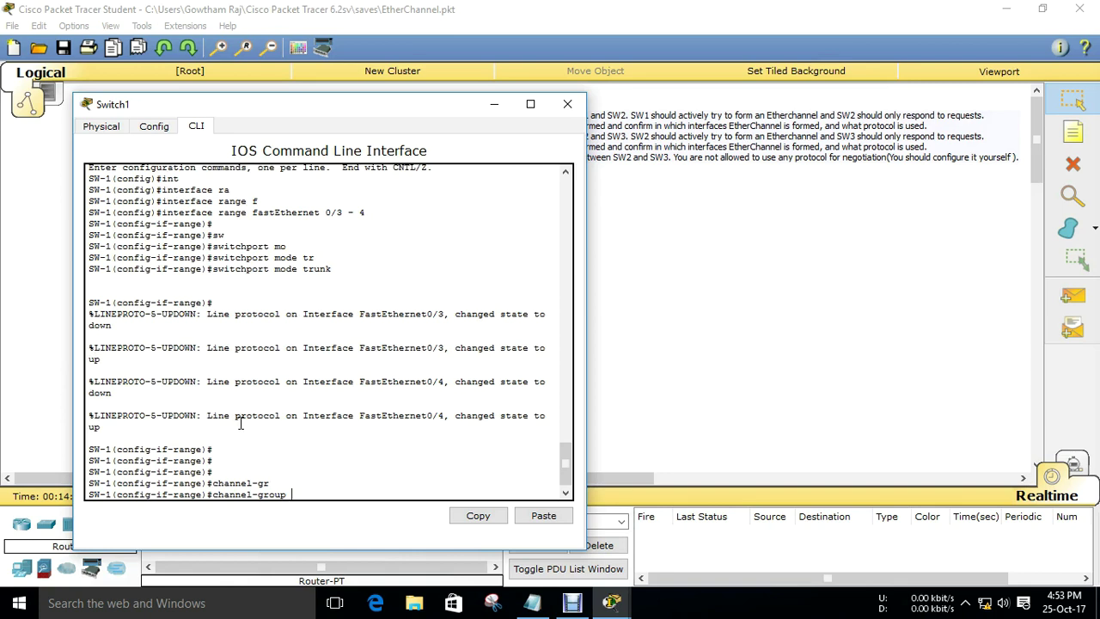
type("3 mo")
key("Tab")
type("?")
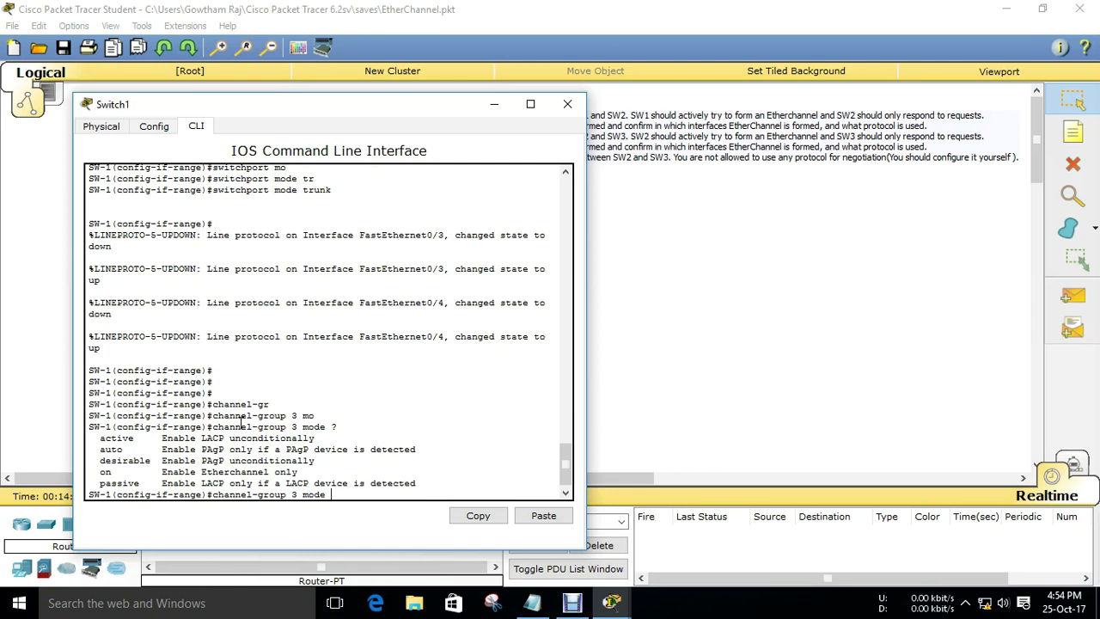
key("Tab")
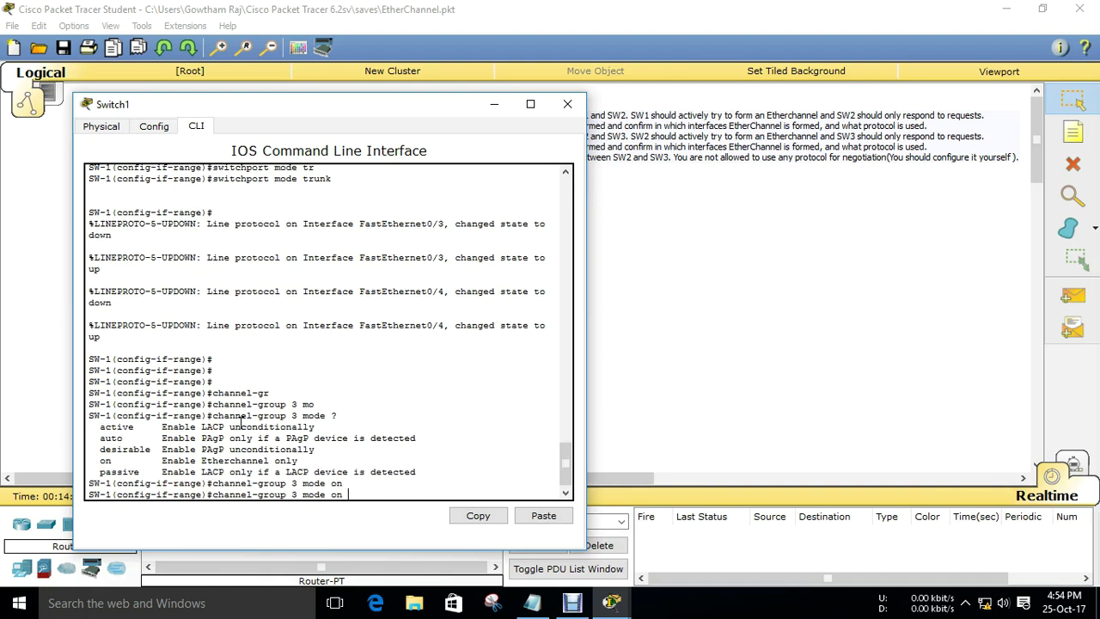
key("Return")
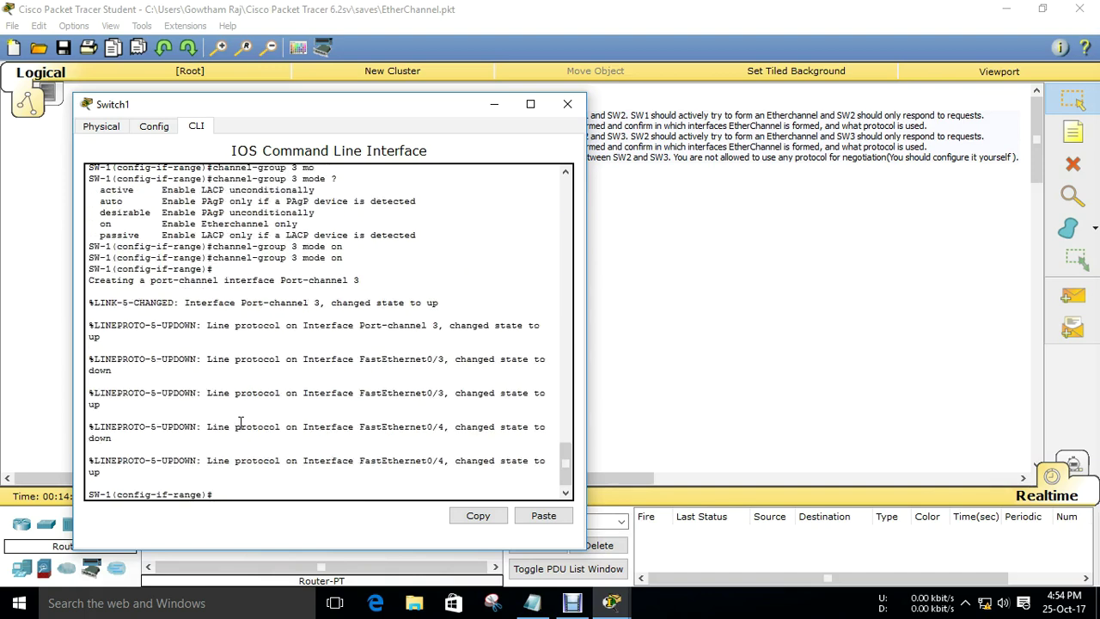
key("Return")
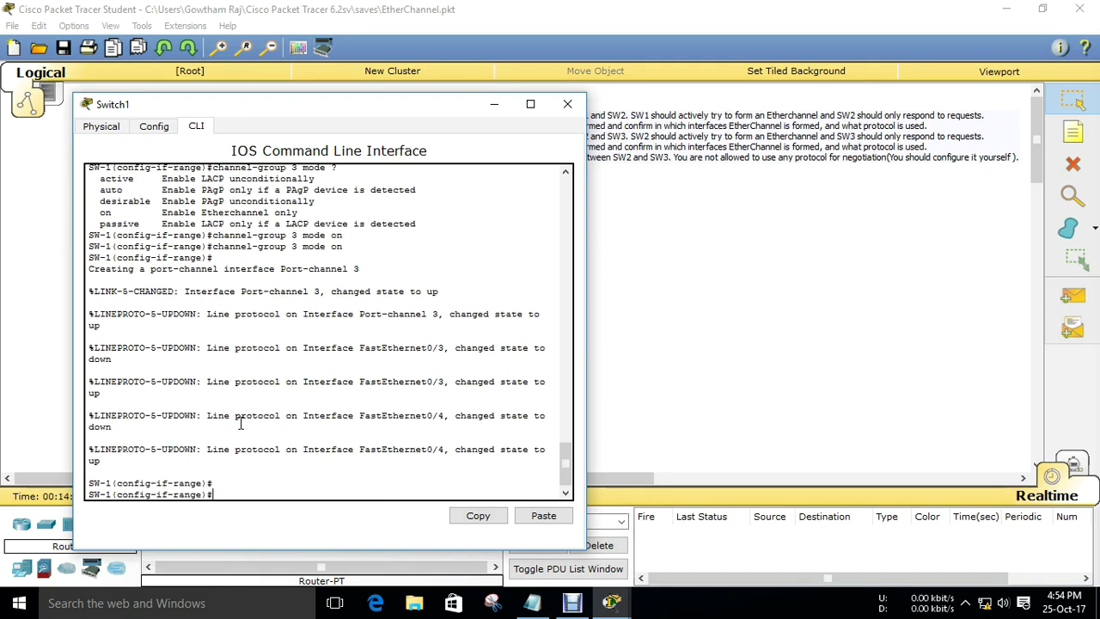
Step: Return SW-1 to privileged EXEC mode, run show ip int brief, and check the status of Port-channel 3
key("ctrl+z")
type("sh")
key("Tab")
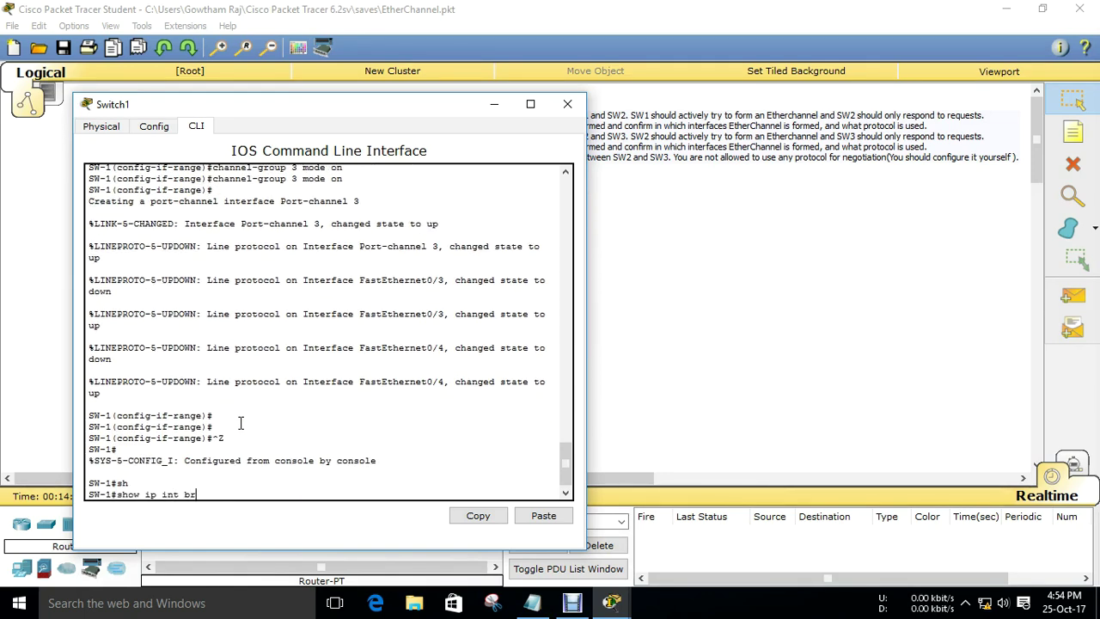
type("ip int br")
key("Tab")
key("Return")
key("space")
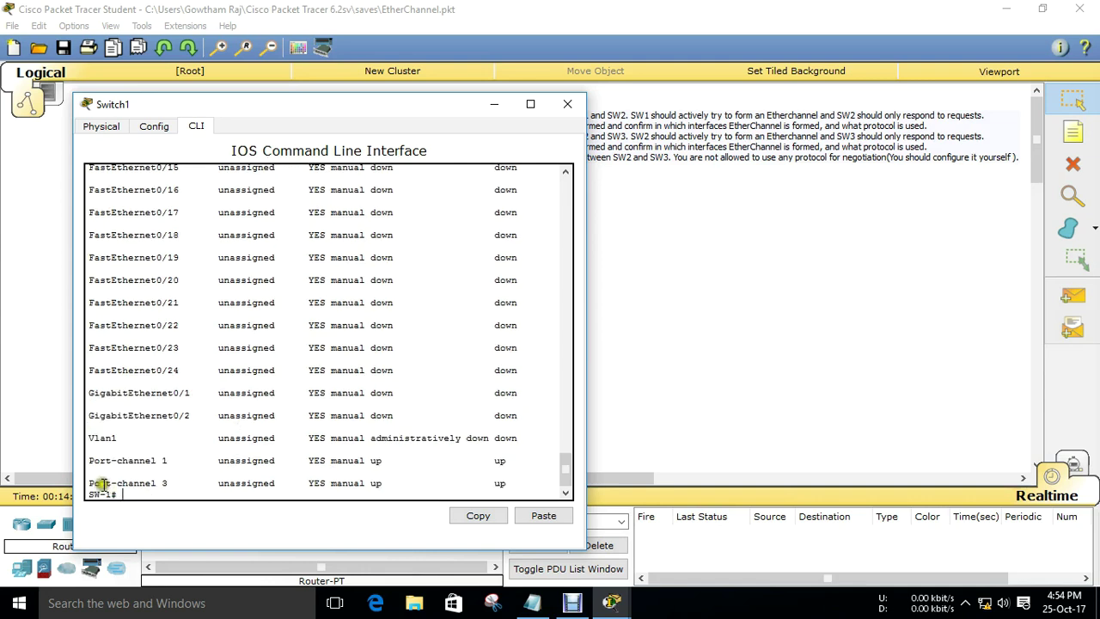
left_click_drag(93, 484, 477, 484)
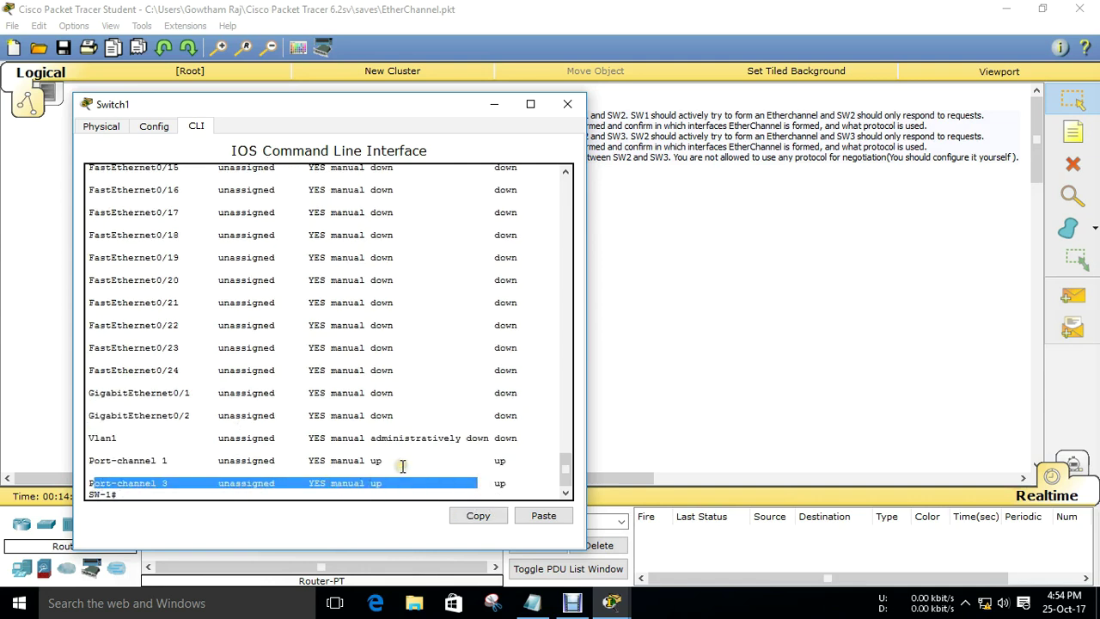
Step: Open Switch3's command line from the topology and move its window clear of the network diagram
left_click(612, 602)
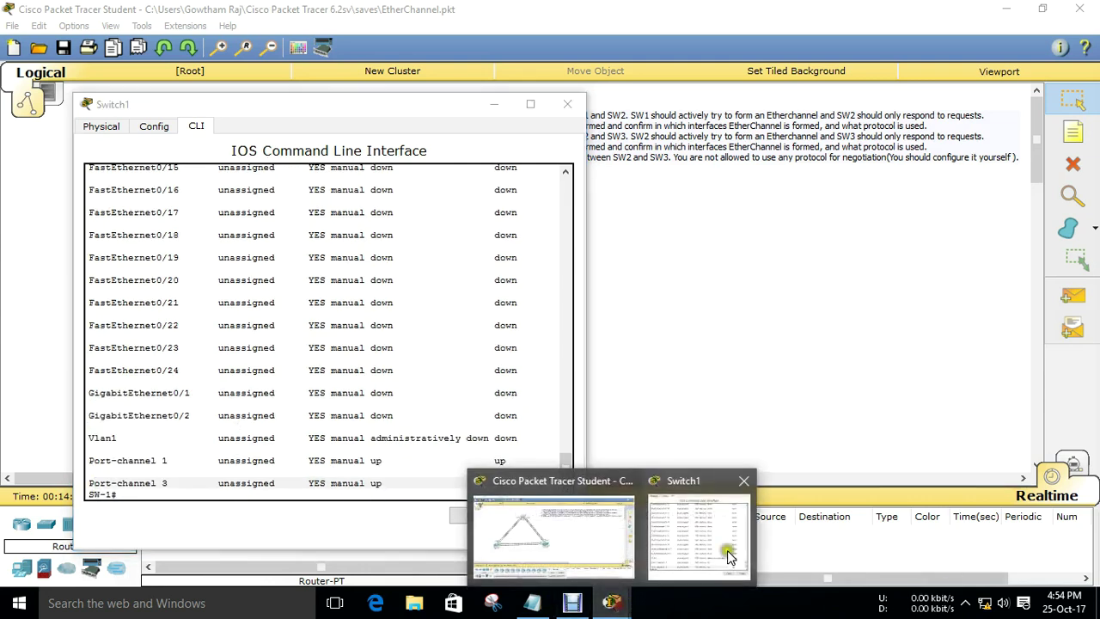
left_click(563, 532)
left_click(503, 344)
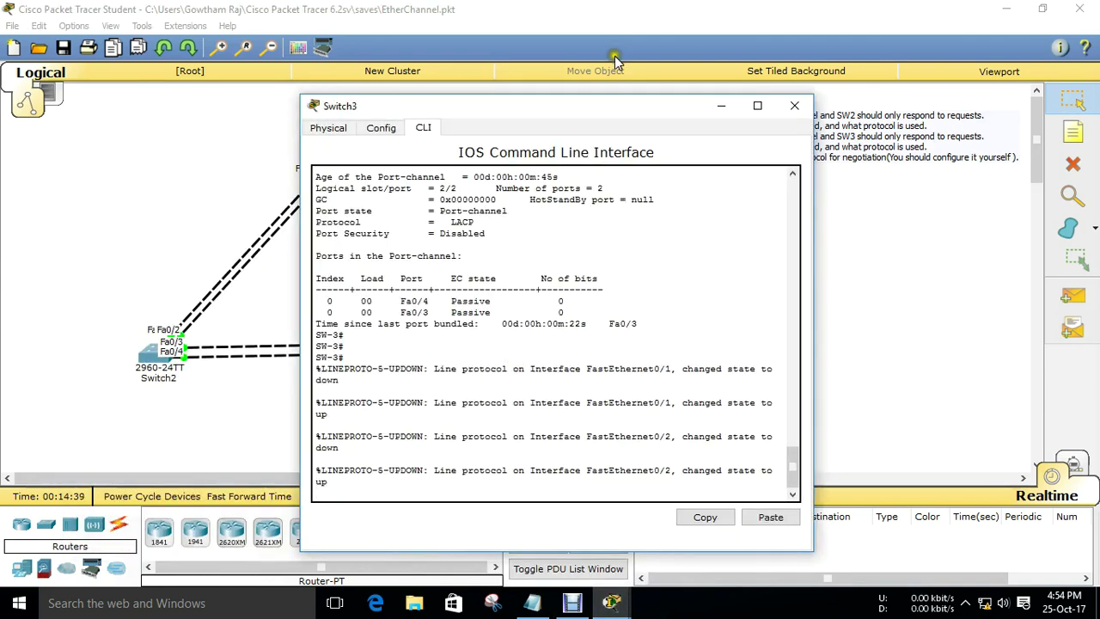
left_click_drag(610, 103, 868, 91)
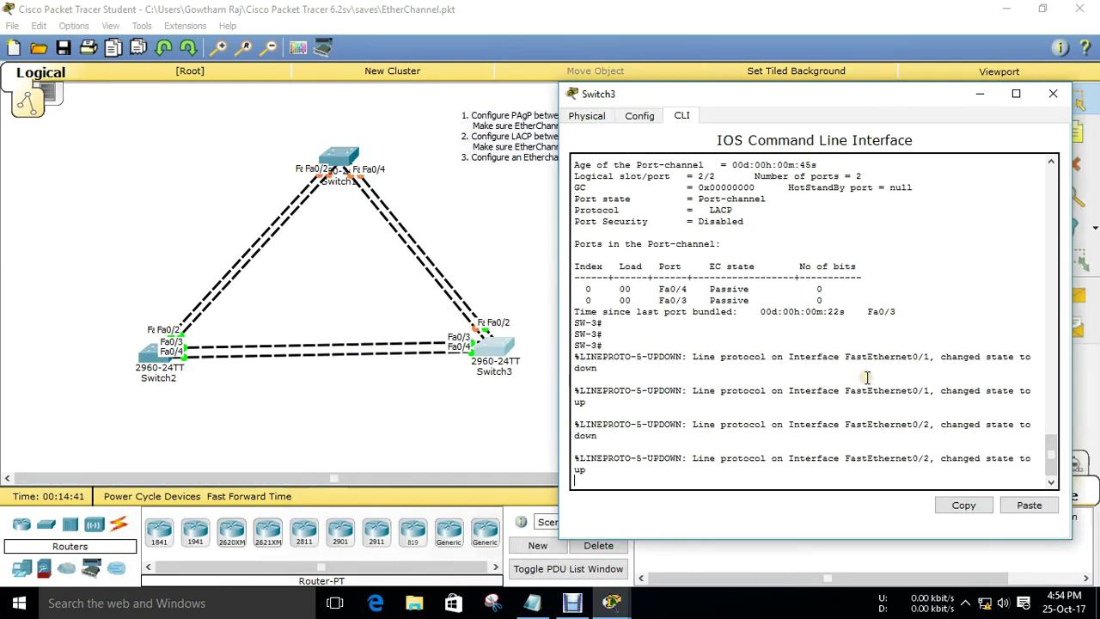
key("Return")
key("Return")
key("Return")
key("Return")
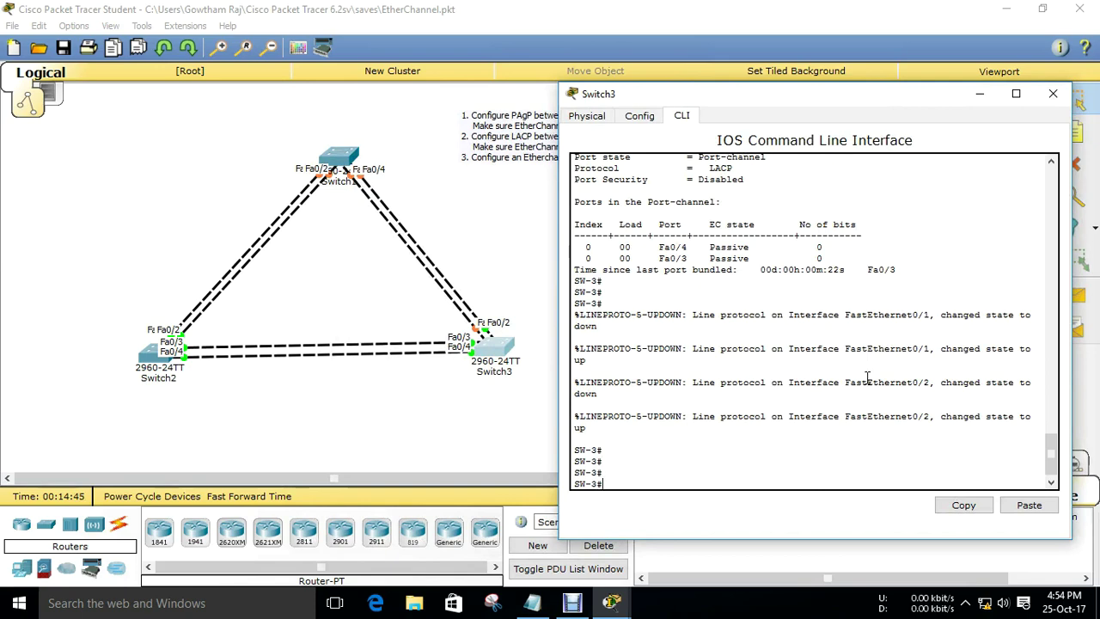
Step: Run show cdp neighbors on SW-3 to list its neighbouring switches
type("sh")
key("Tab")
type("cdp")
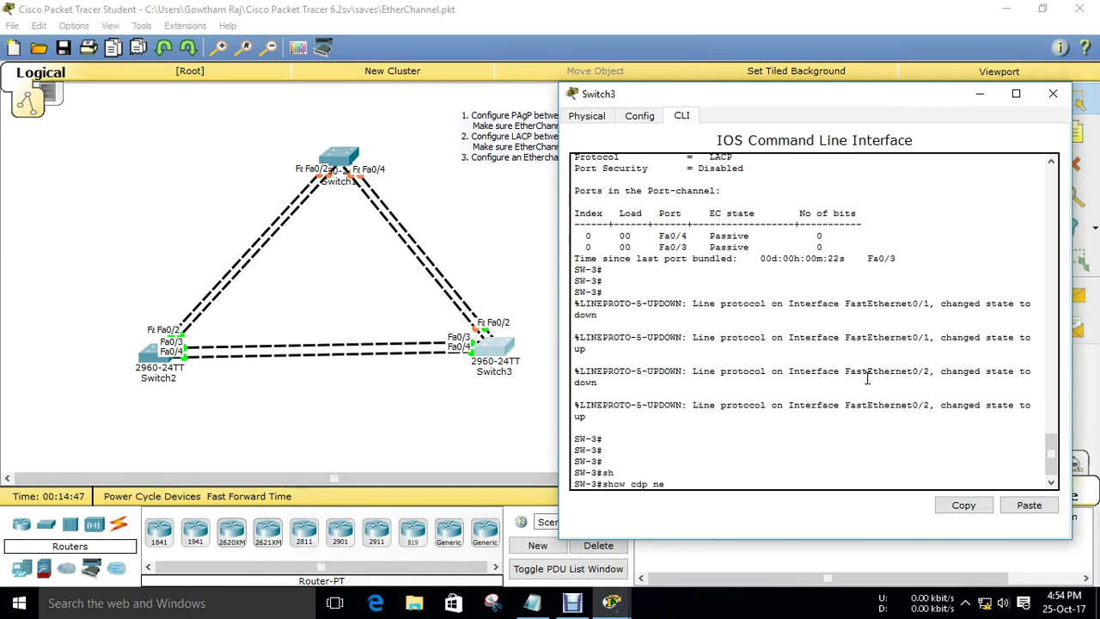
type(" ne")
key("Tab")
key("Return")
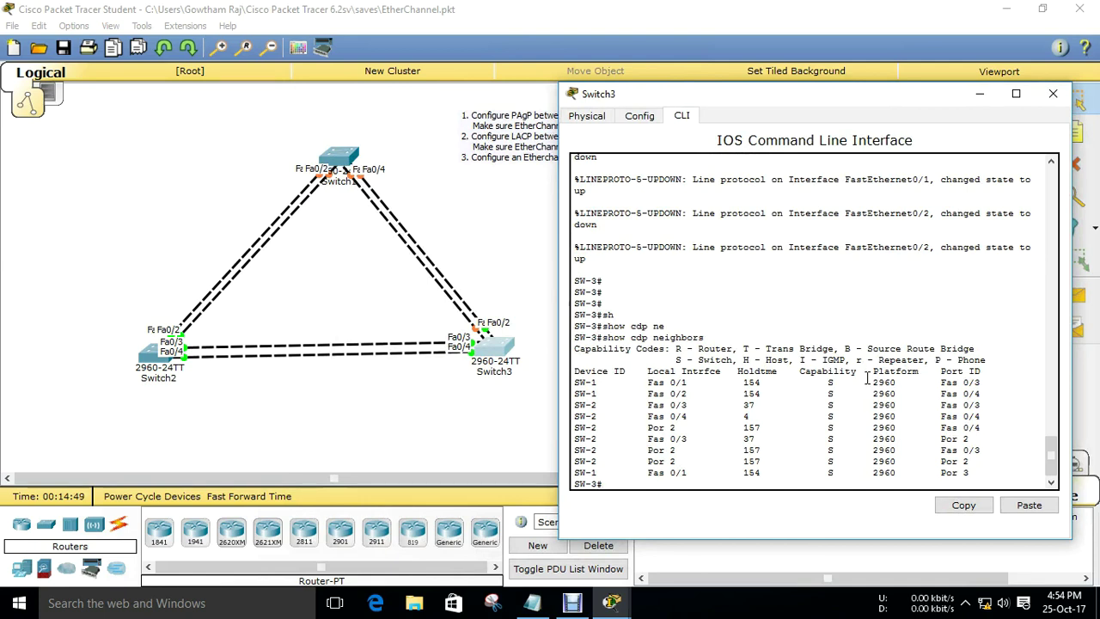
key("Return")
key("Return")
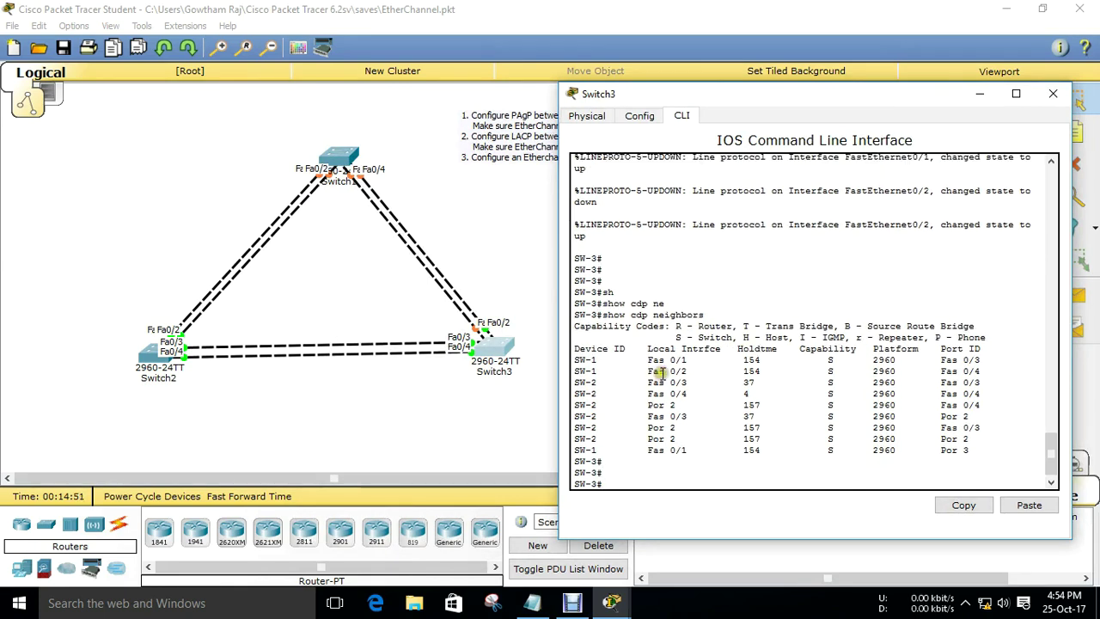
Step: Check the SW-1 entries in SW-3's CDP neighbor table for the local interfaces connecting to SW-1
left_click_drag(570, 359, 596, 372)
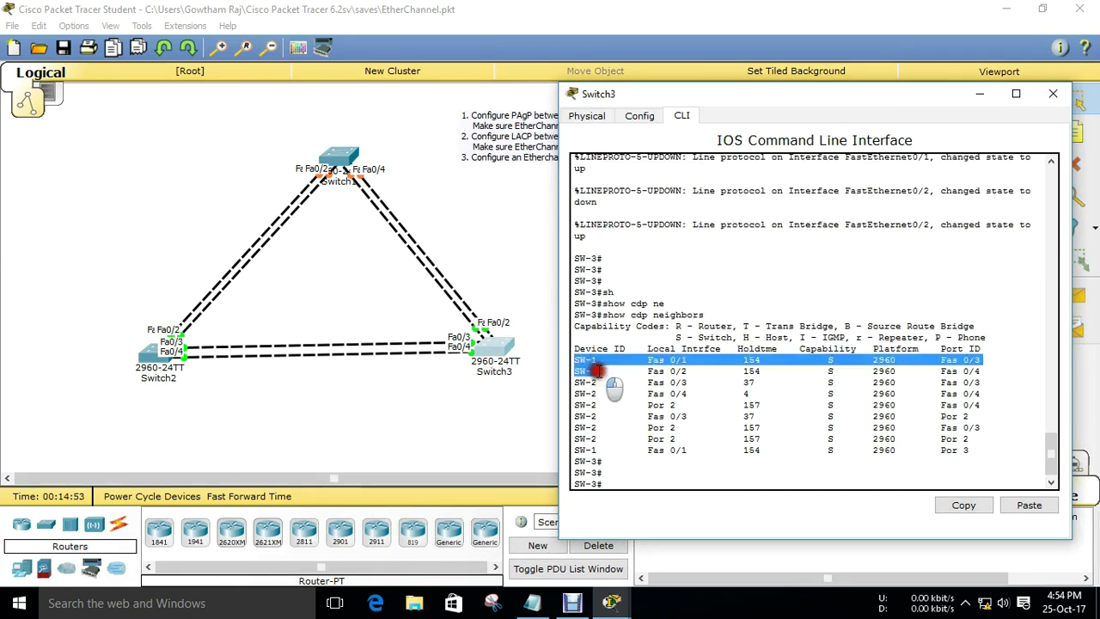
left_click(685, 450)
left_click_drag(685, 451, 574, 450)
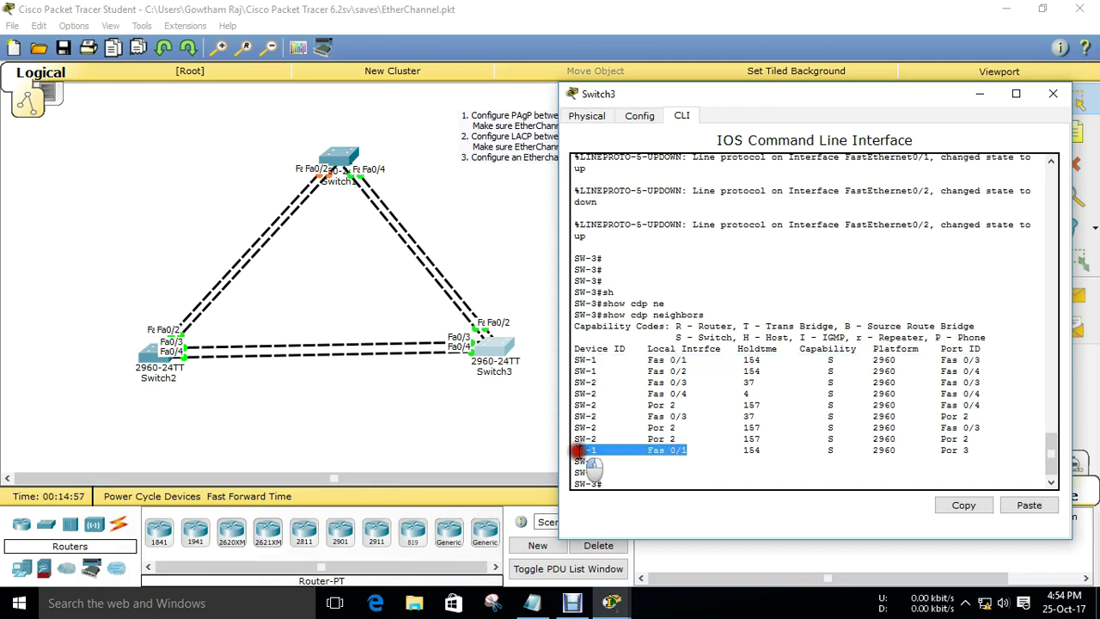
left_click(687, 368)
left_click_drag(688, 367, 559, 346)
left_click(599, 368)
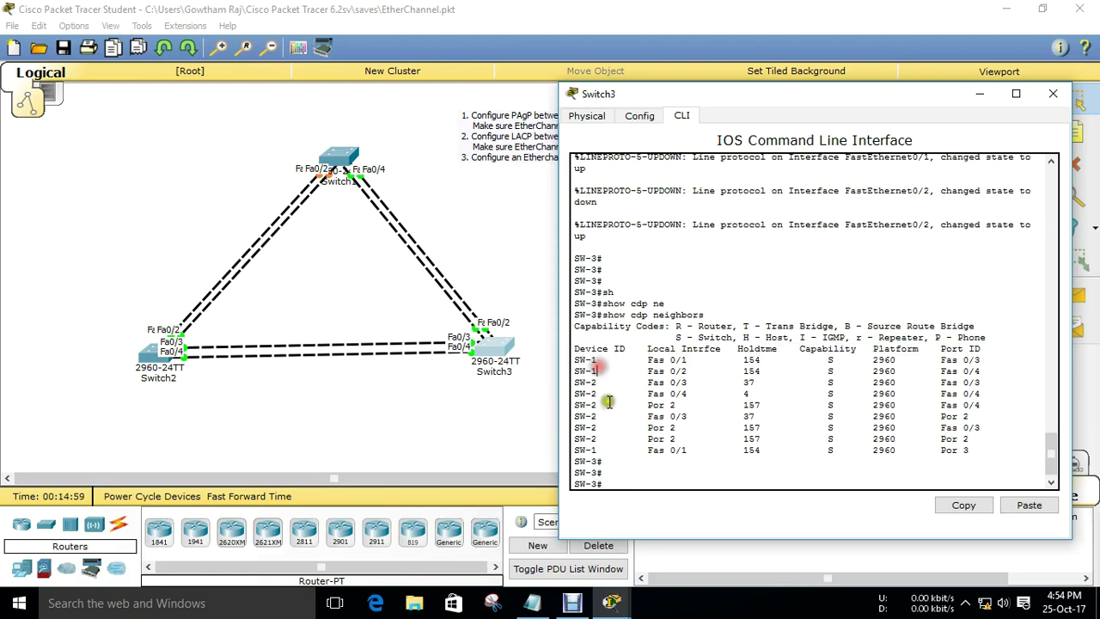
left_click(706, 462)
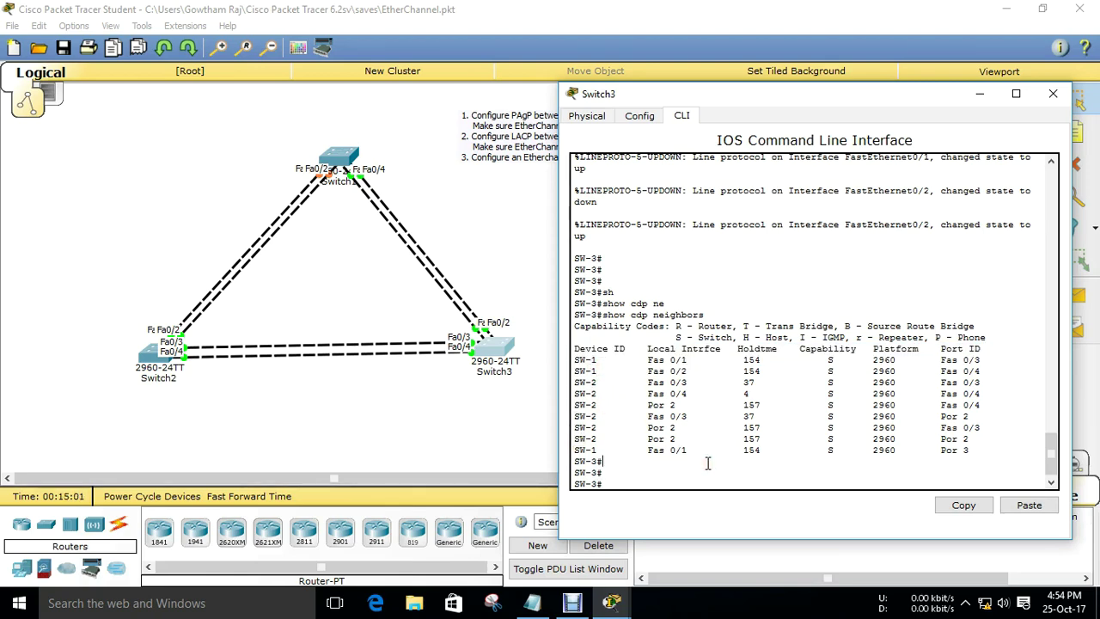
Step: Enter global configuration mode on SW-3 with conf t
key("Return")
key("Return")
key("Return")
key("Return")
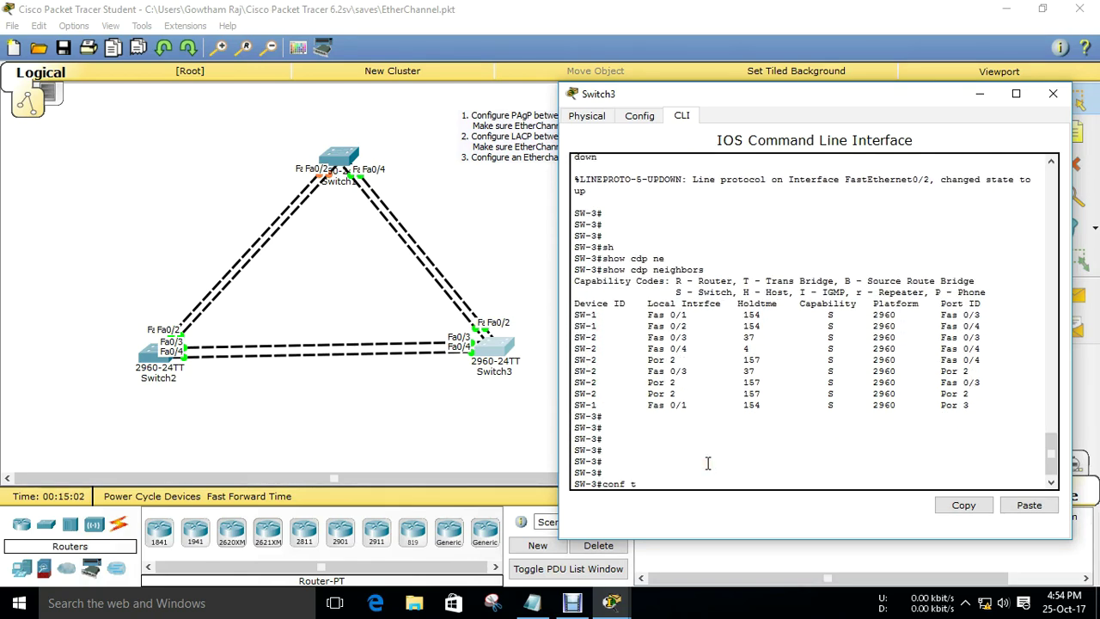
type("conf t")
key("Return")
key("Return")
key("Return")
key("Return")
Step: Enter interface range configuration for fastEthernet 0/1 - 2 on SW-3
type("int")
key("Tab")
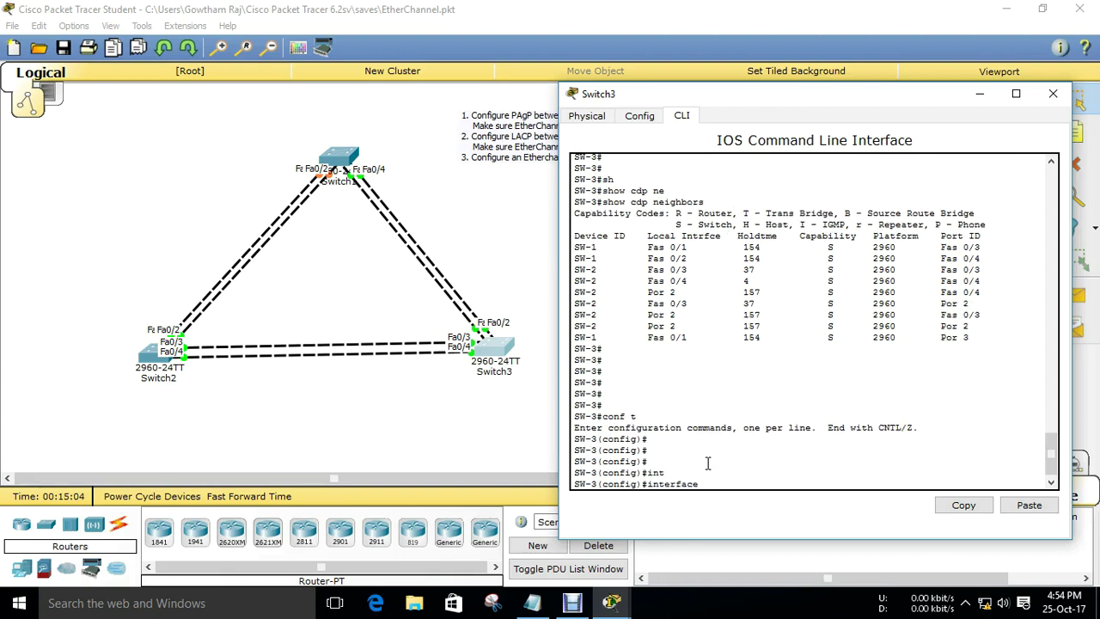
type("ra")
key("Tab")
type("f")
key("Tab")
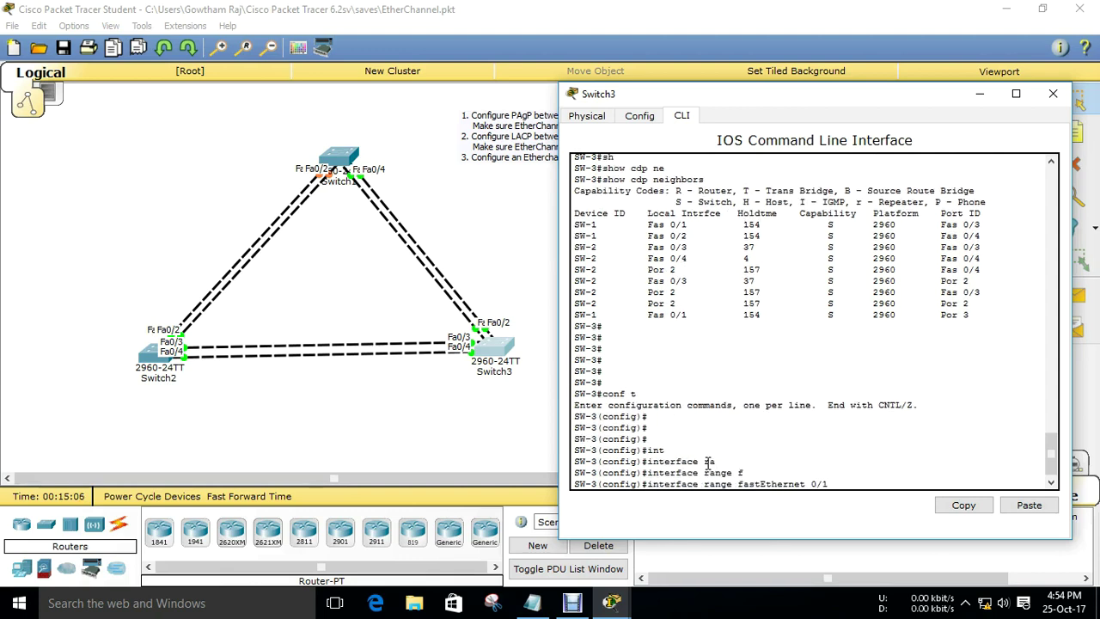
type("0/1 - 2")
key("Return")
Step: Set SW-3's fastEthernet 0/1 - 2 range to switchport mode trunk
type("switchport mo")
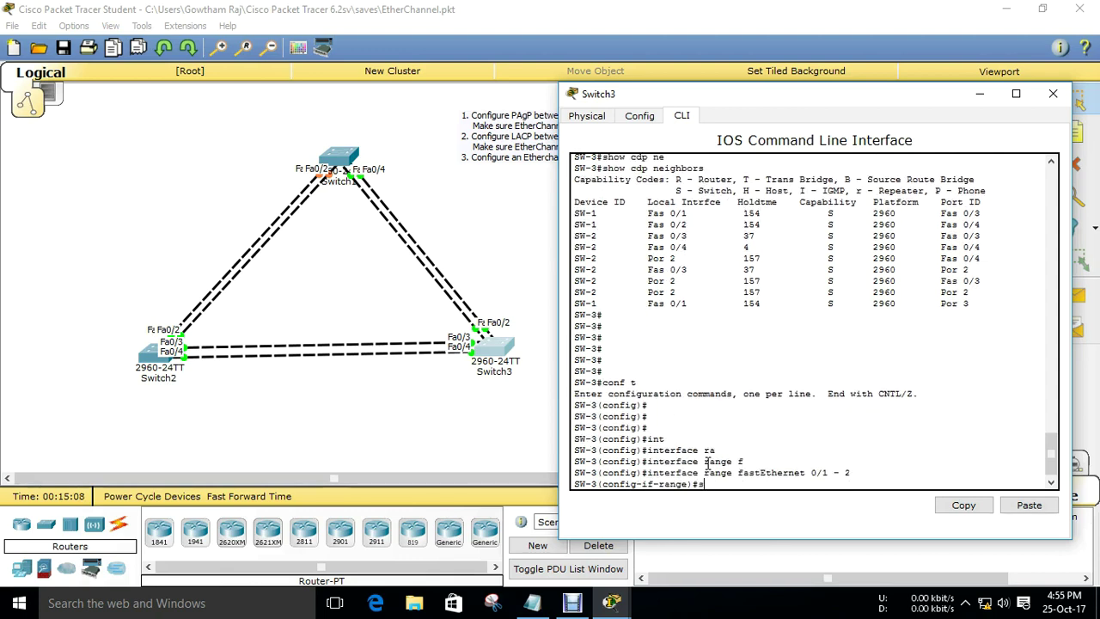
key("Tab")
type("mo")
key("Tab")
type("tr")
key("Tab")
key("Return")
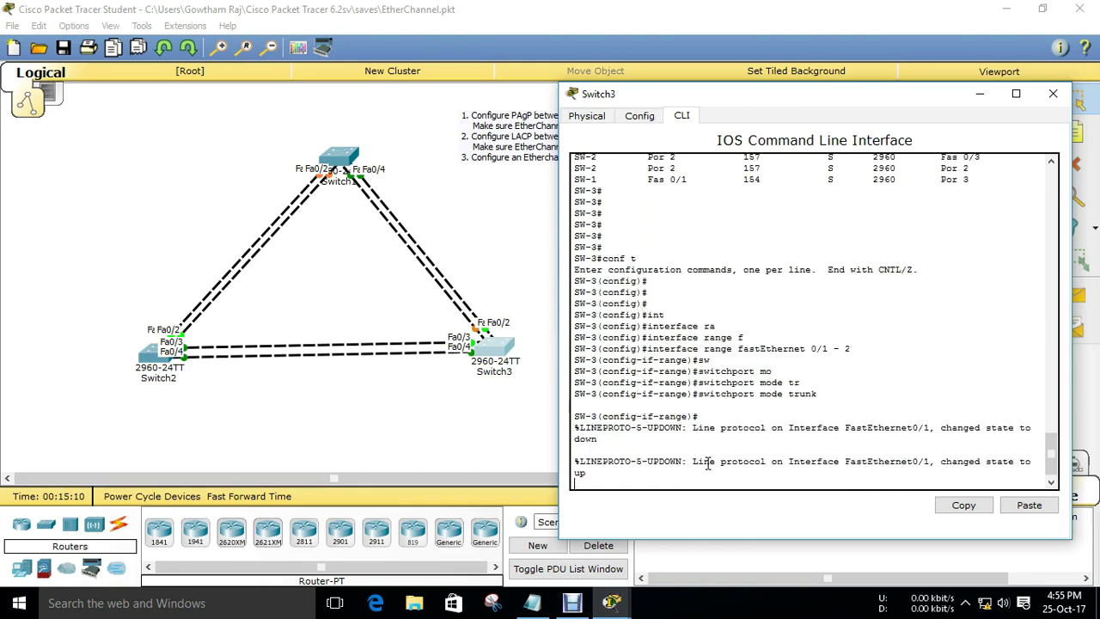
key("Return")
key("Return")
Step: Assign SW-3's fastEthernet 0/1 - 2 range to channel-group 3 with mode on
type("sw")
key("Return")
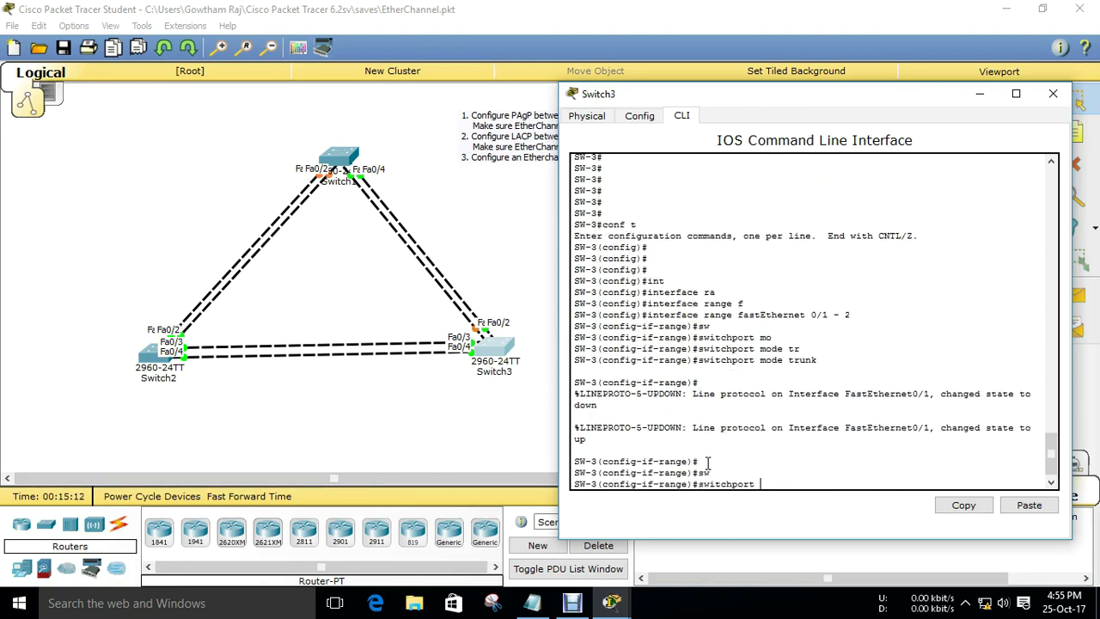
type("cha")
key("Tab")
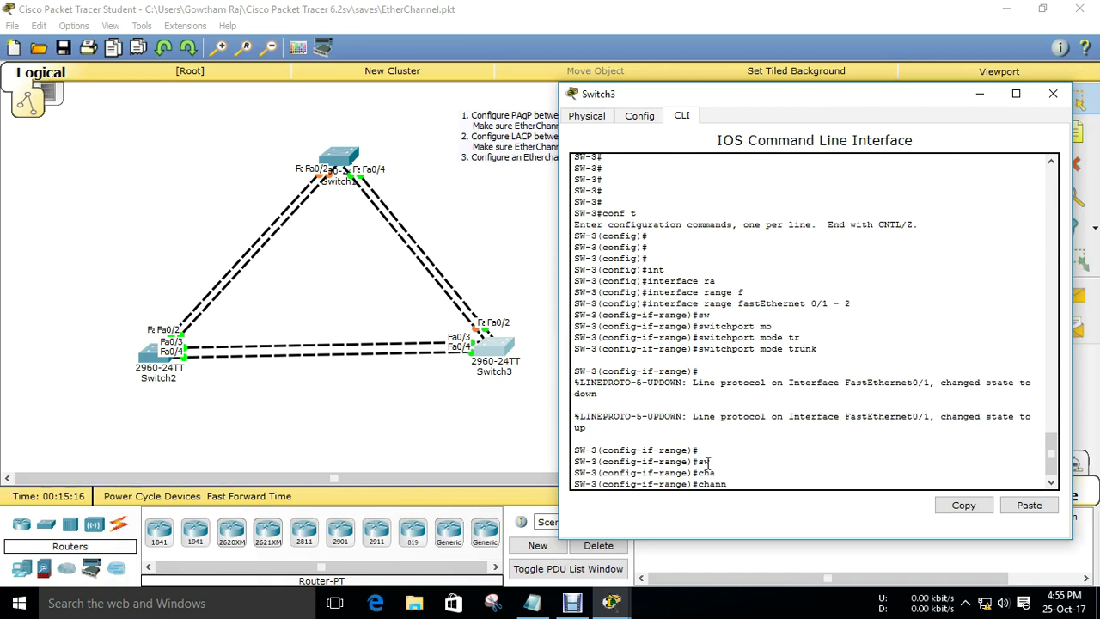
type("group 3")
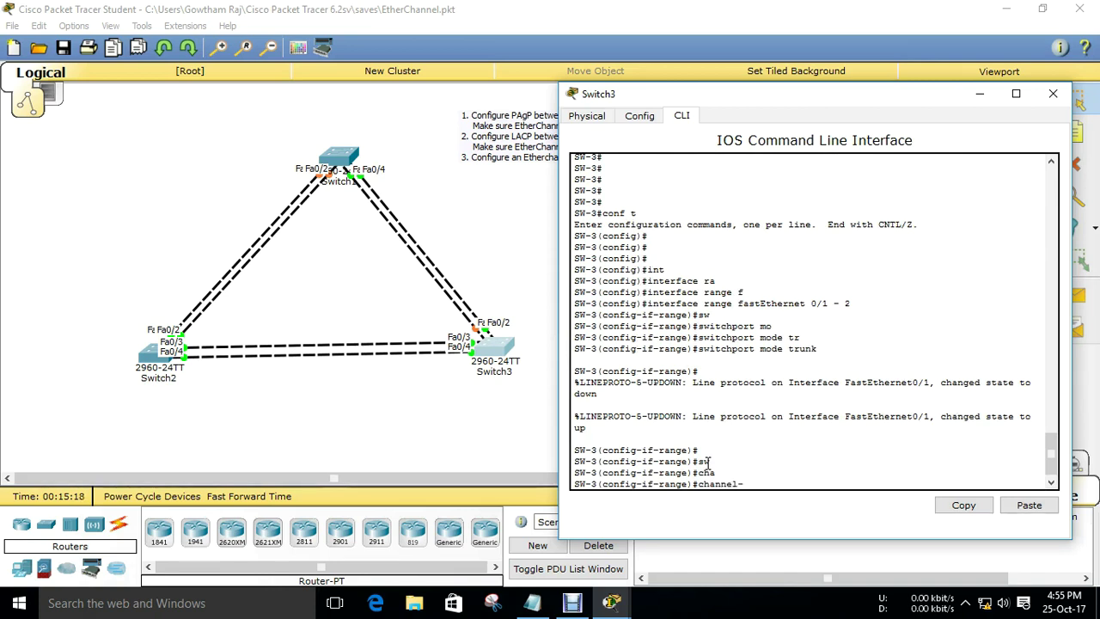
key("Tab")
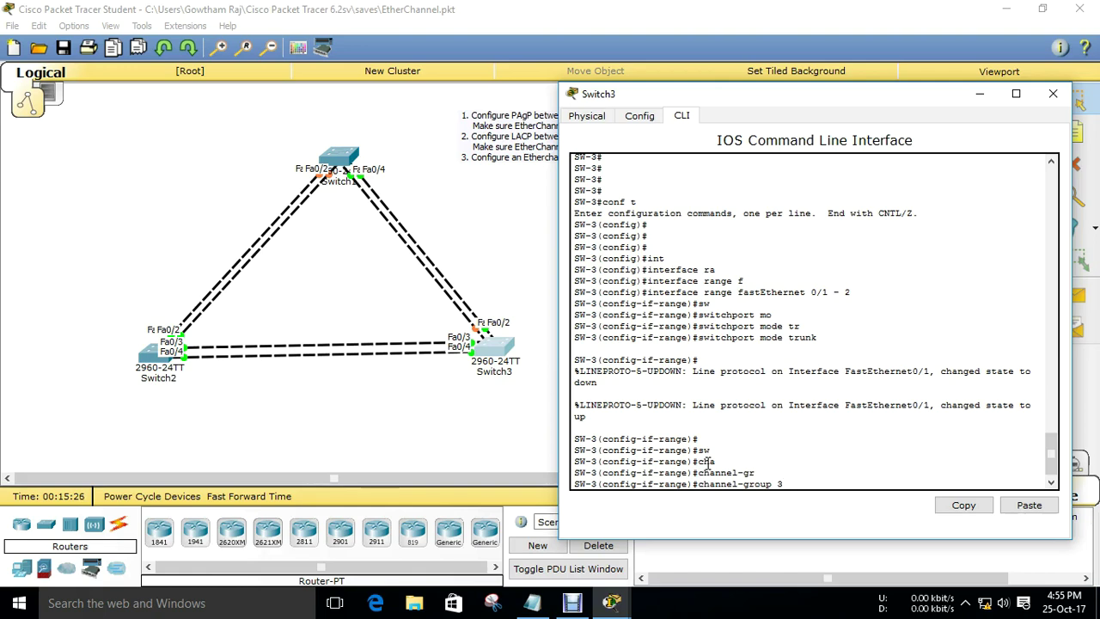
type("mo")
key("Tab")
type("on")
key("Tab")
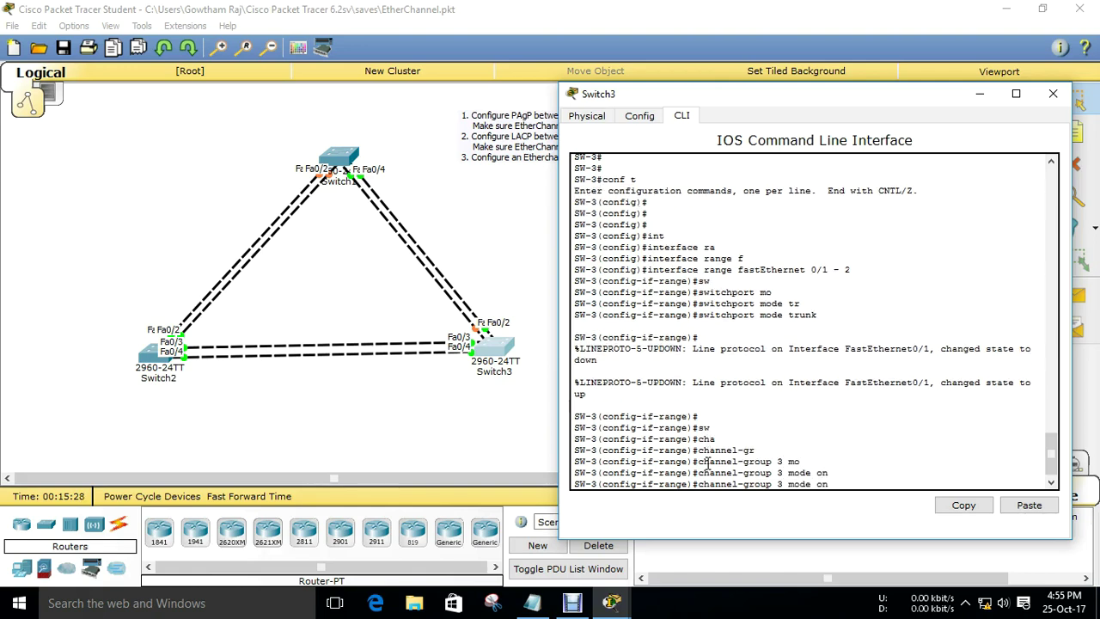
key("Return")
key("Return")
key("Return")
Step: Return SW-3 to privileged EXEC mode and run show etherchannel summary
key("ctrl+z")
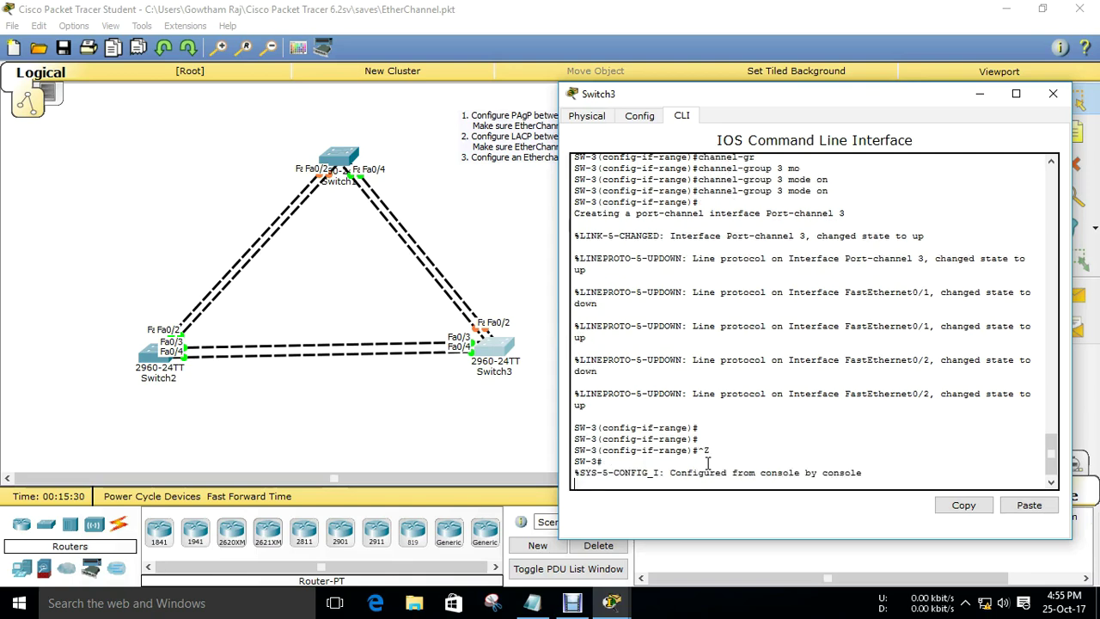
key("Return")
key("Return")
type("sh")
key("Tab")
type("et")
key("Tab")
type("su")
key("Tab")
key("Return")
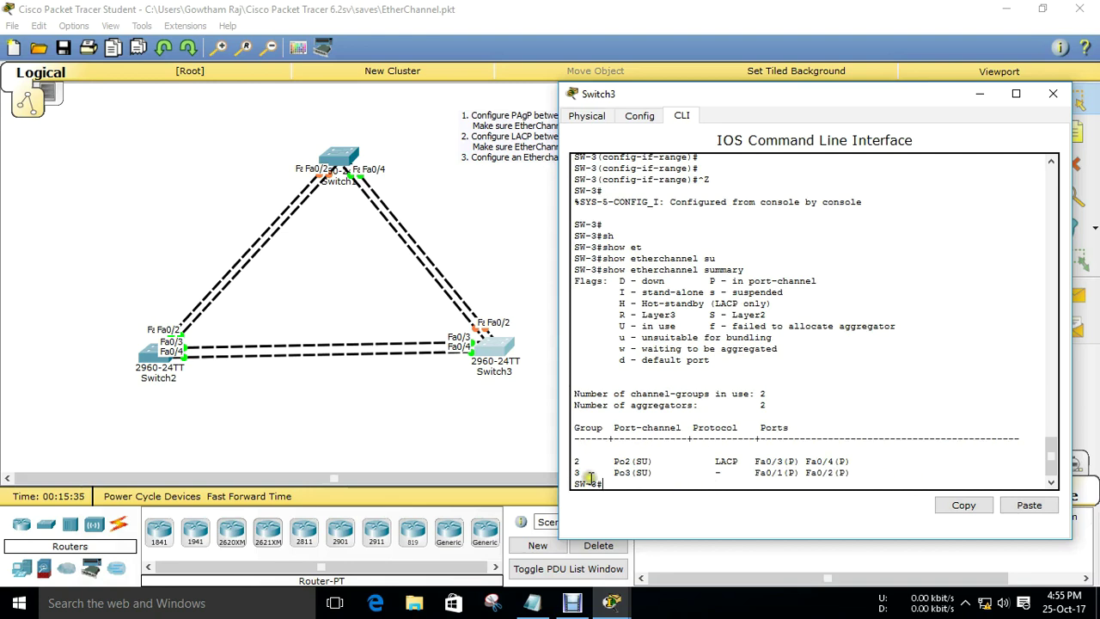
Step: Examine the port-channel, protocol and member ports of group 3 in SW-3's EtherChannel summary
left_click_drag(714, 469, 734, 471)
key("Return")
key("Return")
left_click_drag(611, 451, 692, 450)
left_click(657, 448)
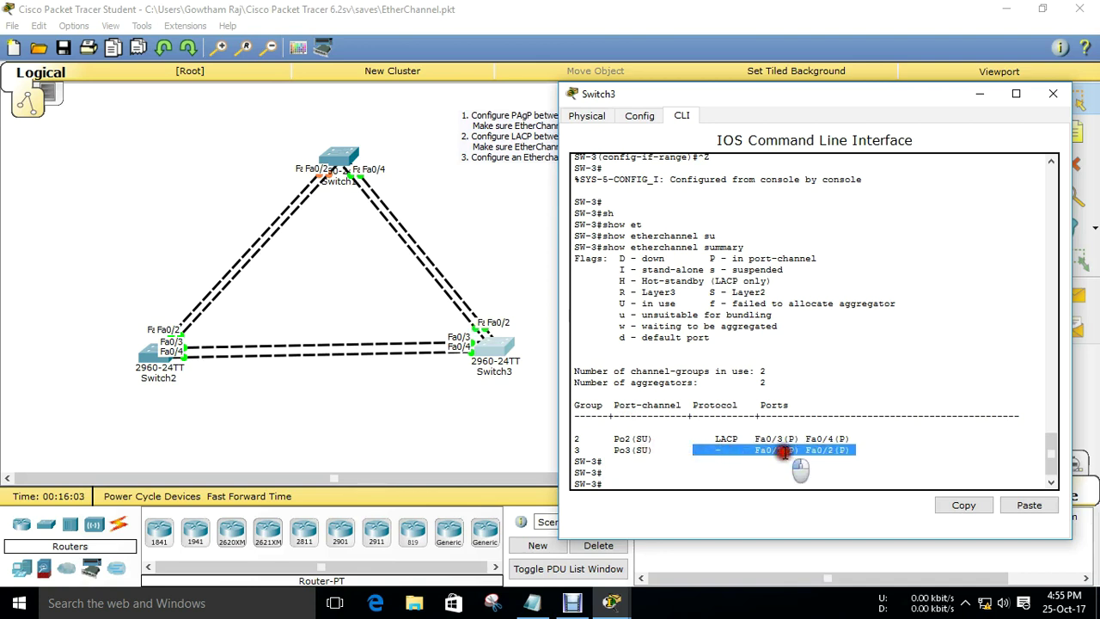
left_click(784, 453)
left_click_drag(790, 450, 877, 449)
Step: Switch to Switch1's command line, run show etherchannel summary, and check the protocol and ports of group 3
left_click(612, 602)
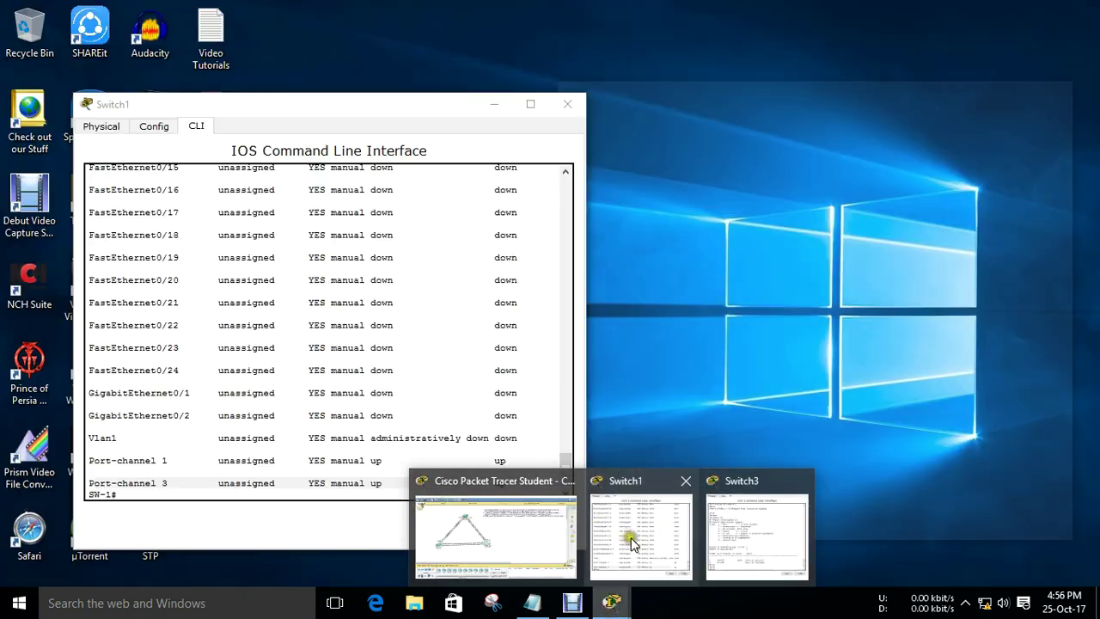
left_click(687, 535)
left_click(390, 432)
key("Return")
key("Return")
type("sh")
key("Tab")
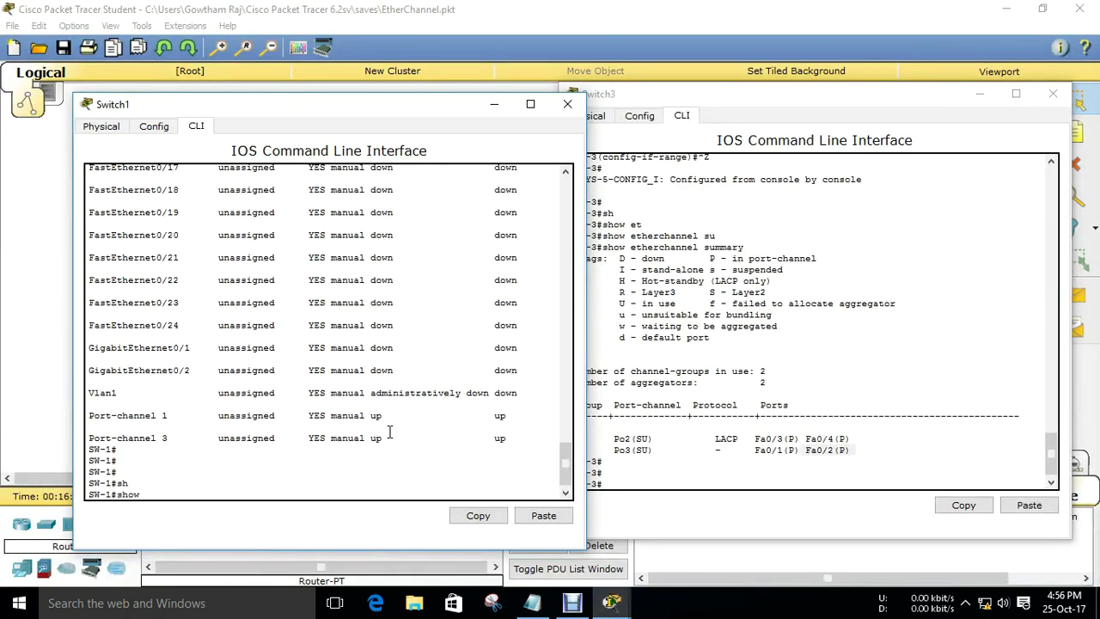
type("et")
key("Tab")
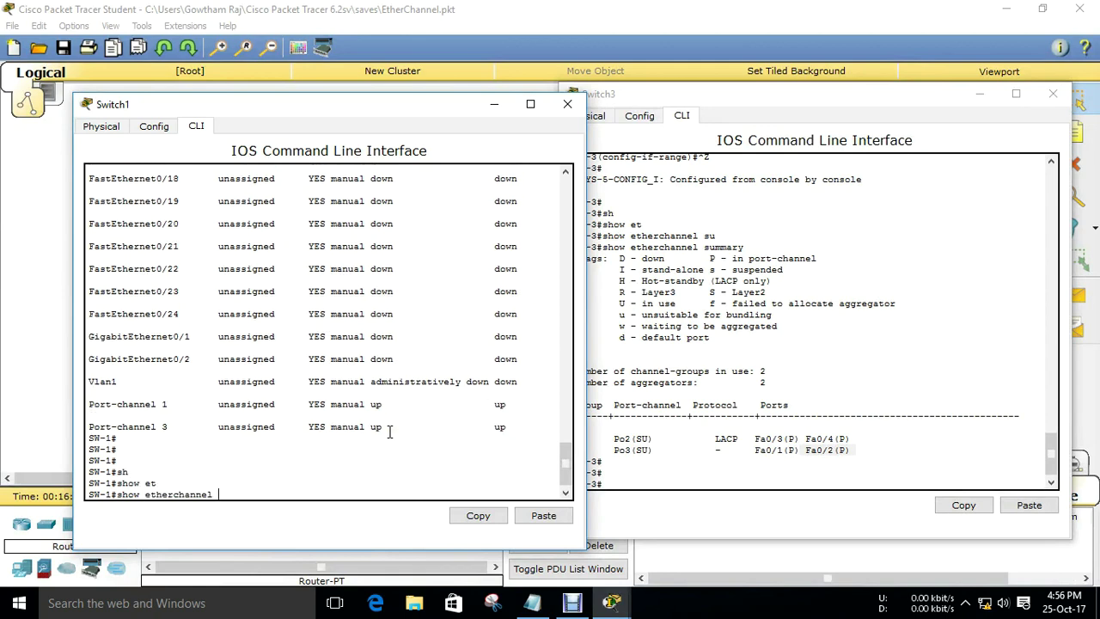
type("su")
key("Tab")
key("Return")
key("Return")
key("Return")
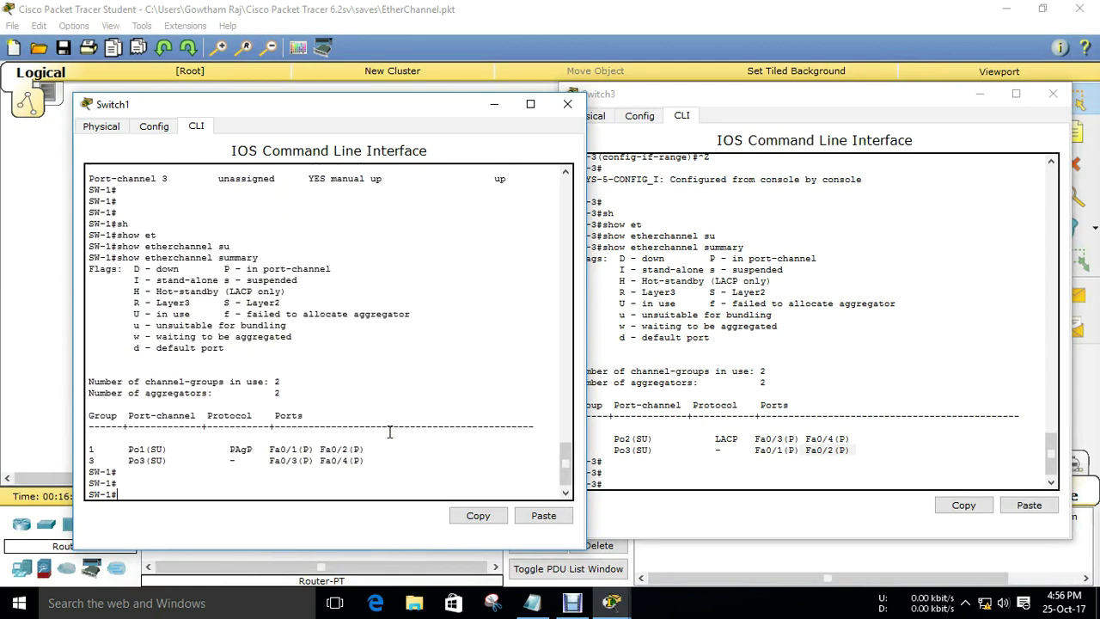
left_click_drag(125, 461, 378, 461)
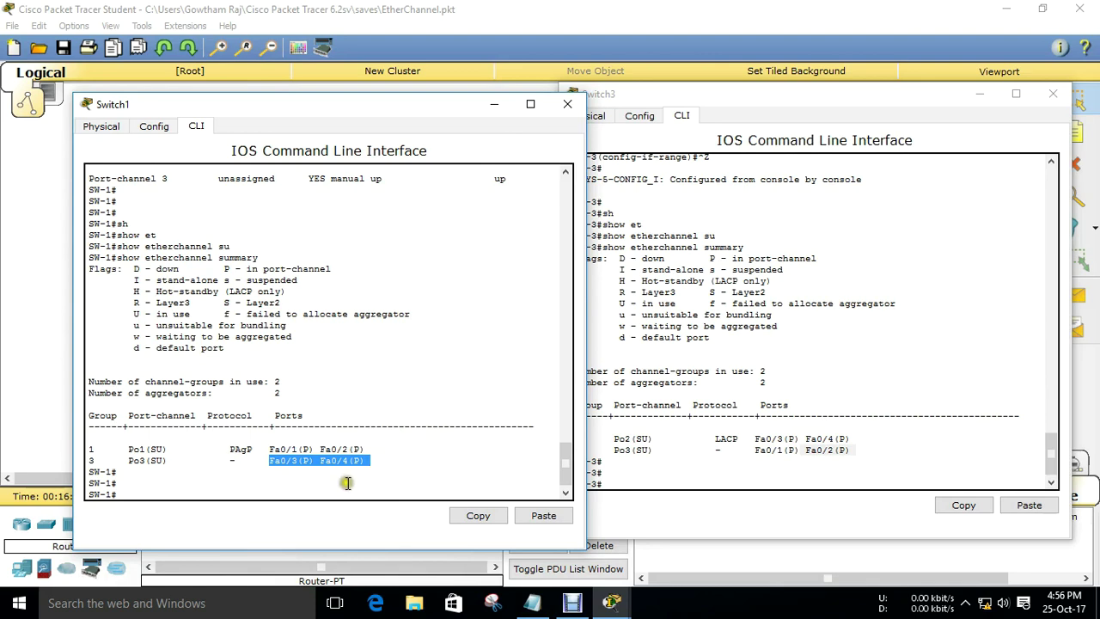
left_click(347, 482)
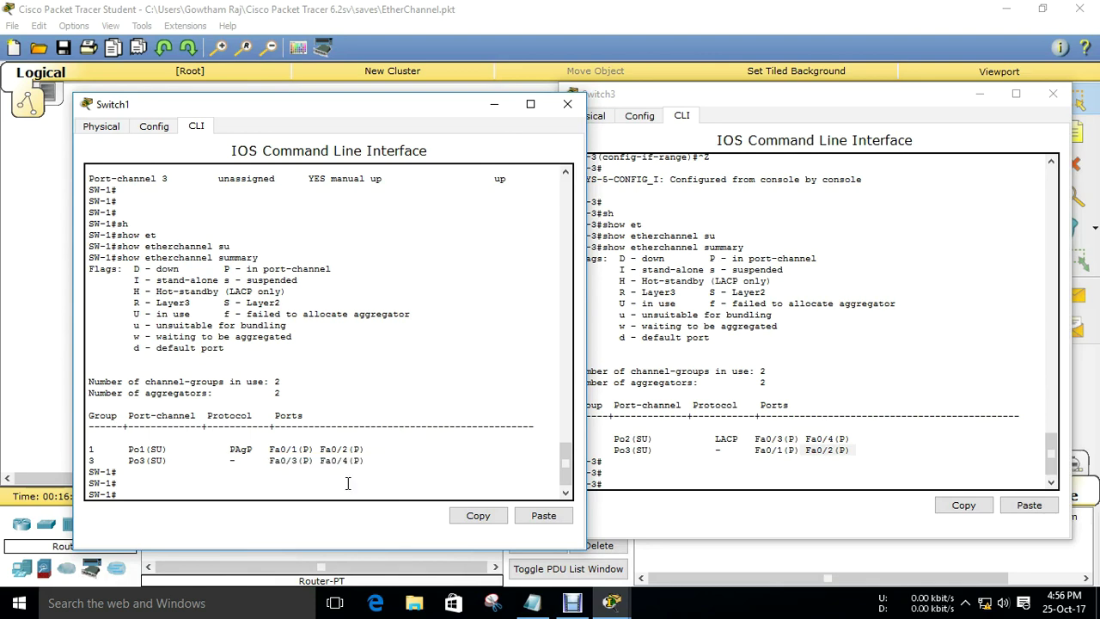
Step: Switch to the task list in Notepad and restore its window down from full screen
left_click(532, 602)
left_click(419, 280)
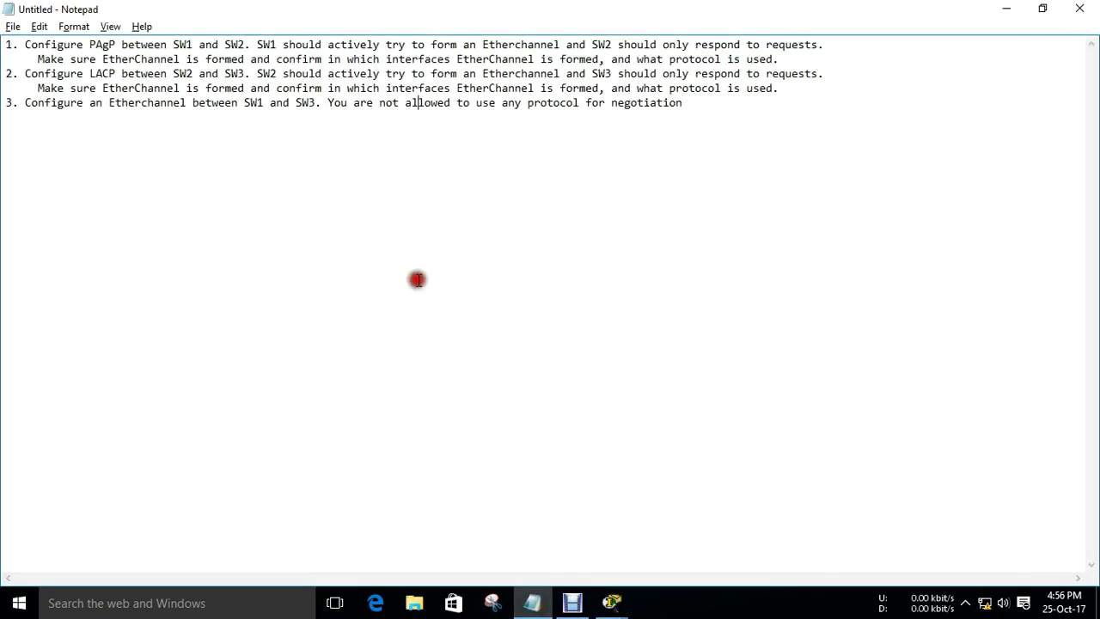
left_click(1043, 8)
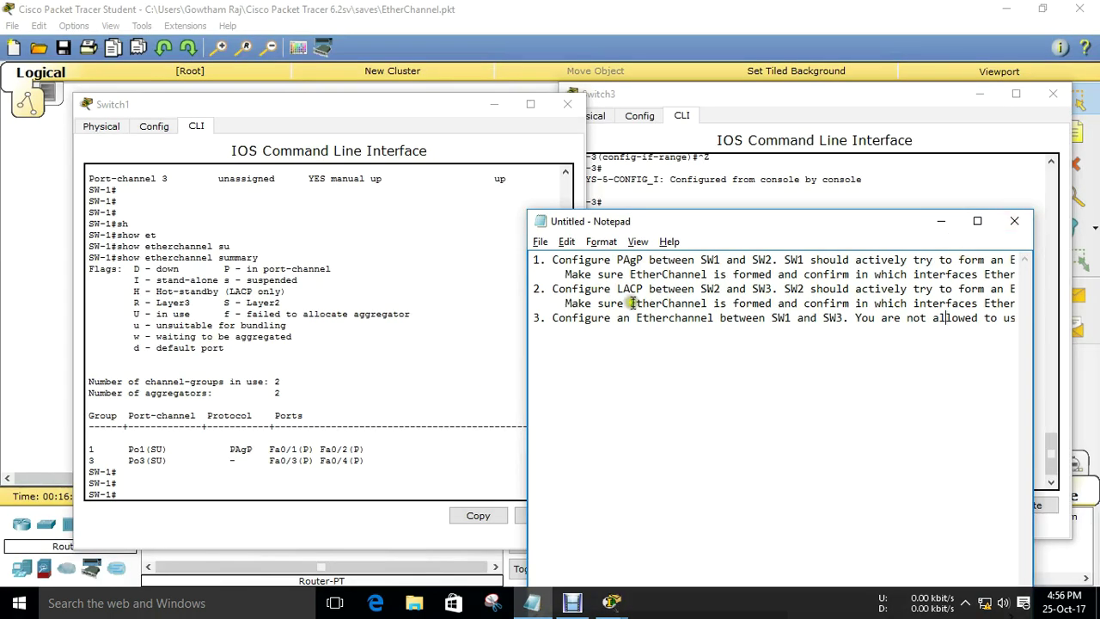